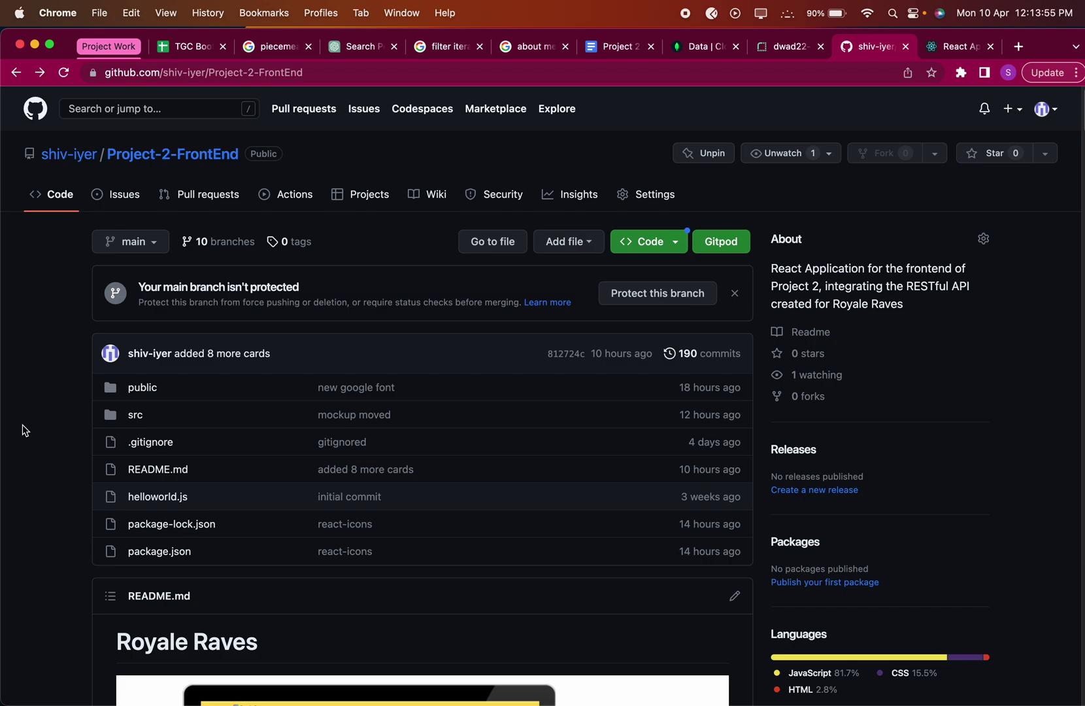
Scroll the Project-2-FrontEnd README past its banner image to the Project Summary and Overview.
scroll(23, 430, down, 2)
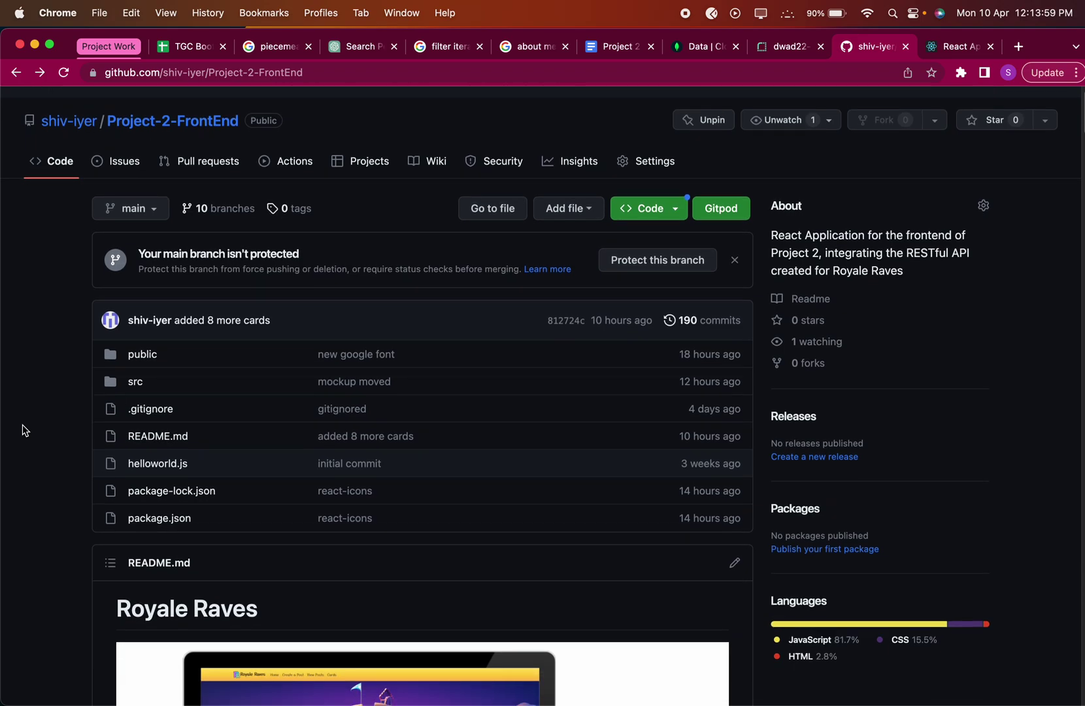
scroll(23, 430, down, 10)
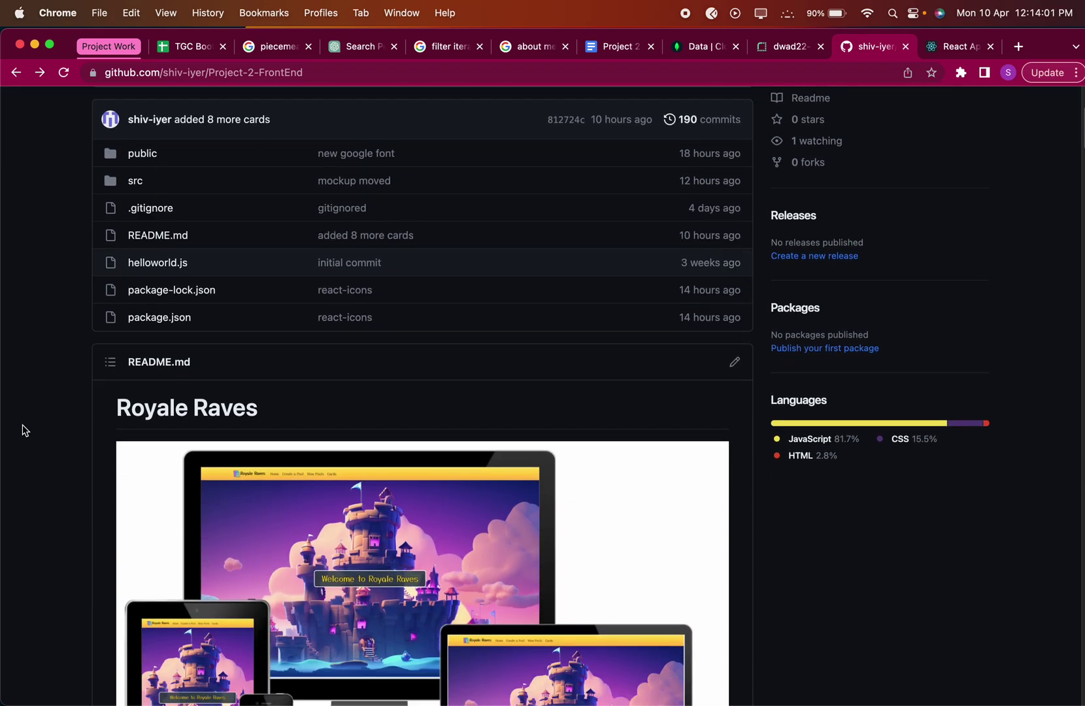
scroll(23, 430, down, 3)
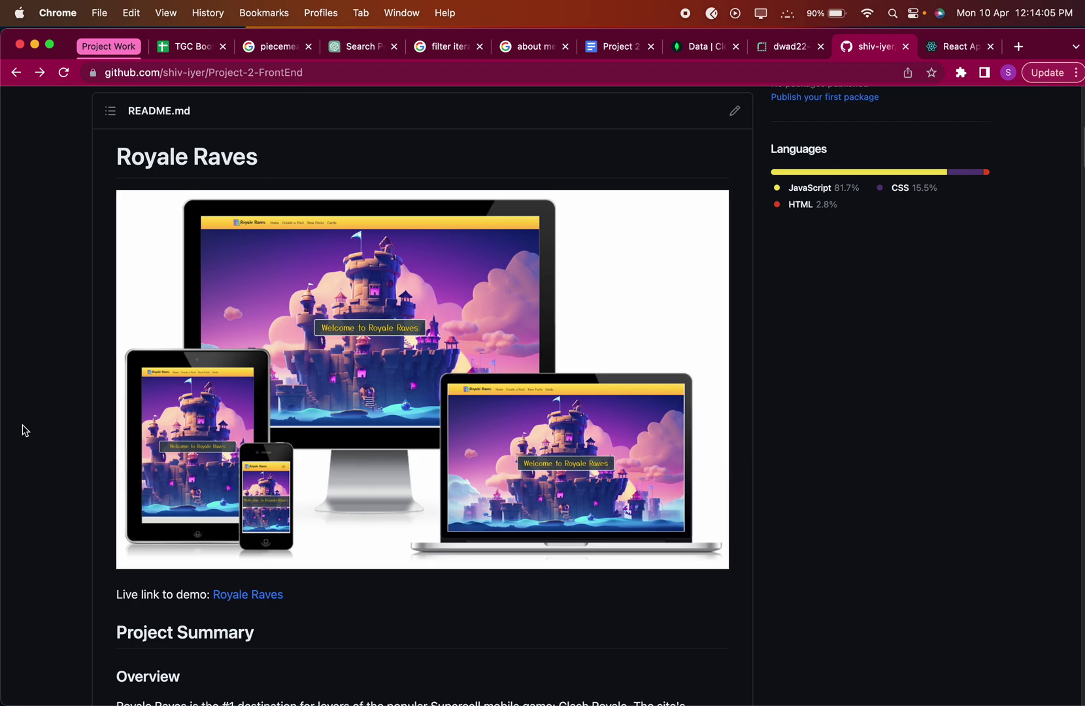
scroll(23, 430, down, 4)
scroll(22, 430, up, 3)
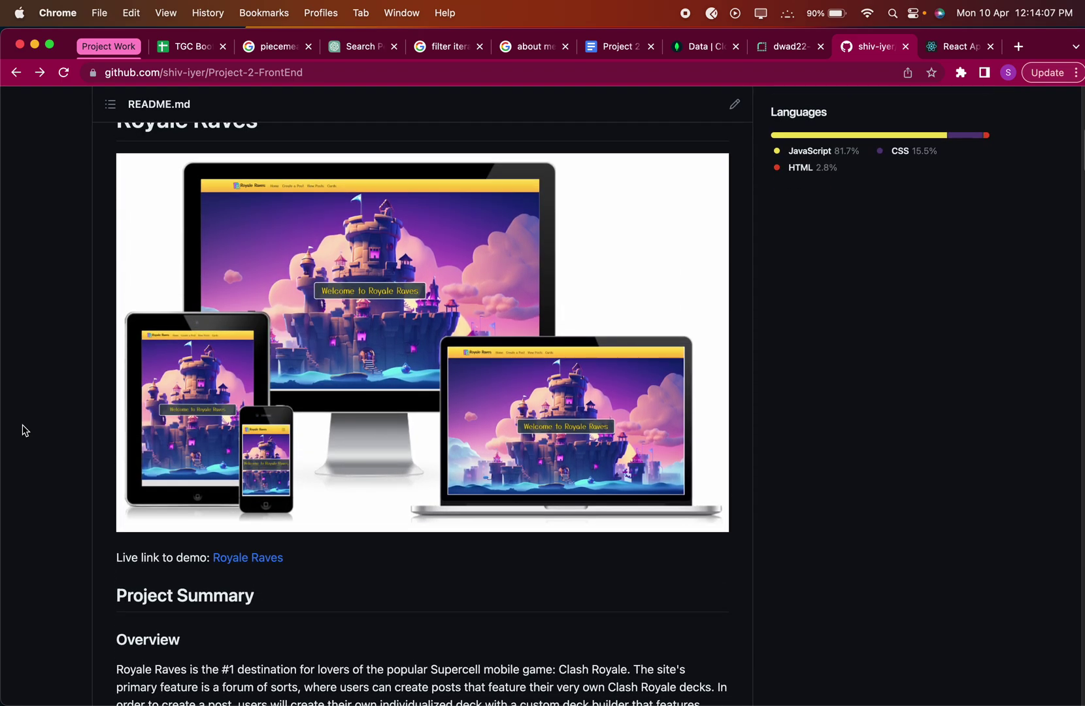
scroll(22, 430, down, 4)
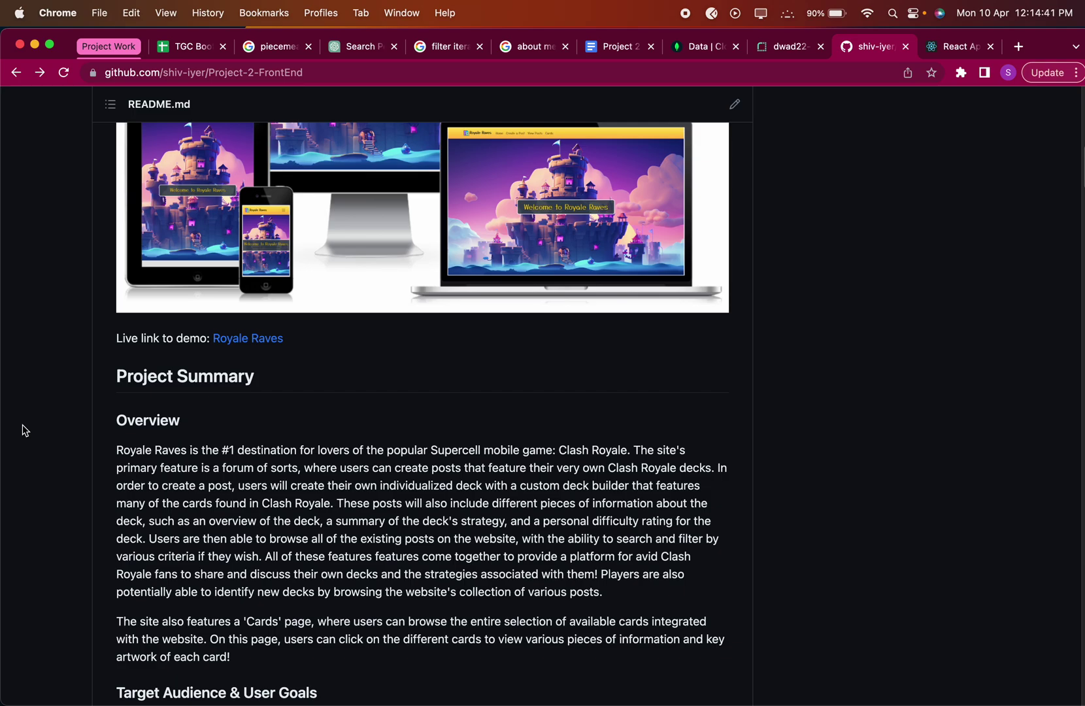
scroll(24, 430, down, 3)
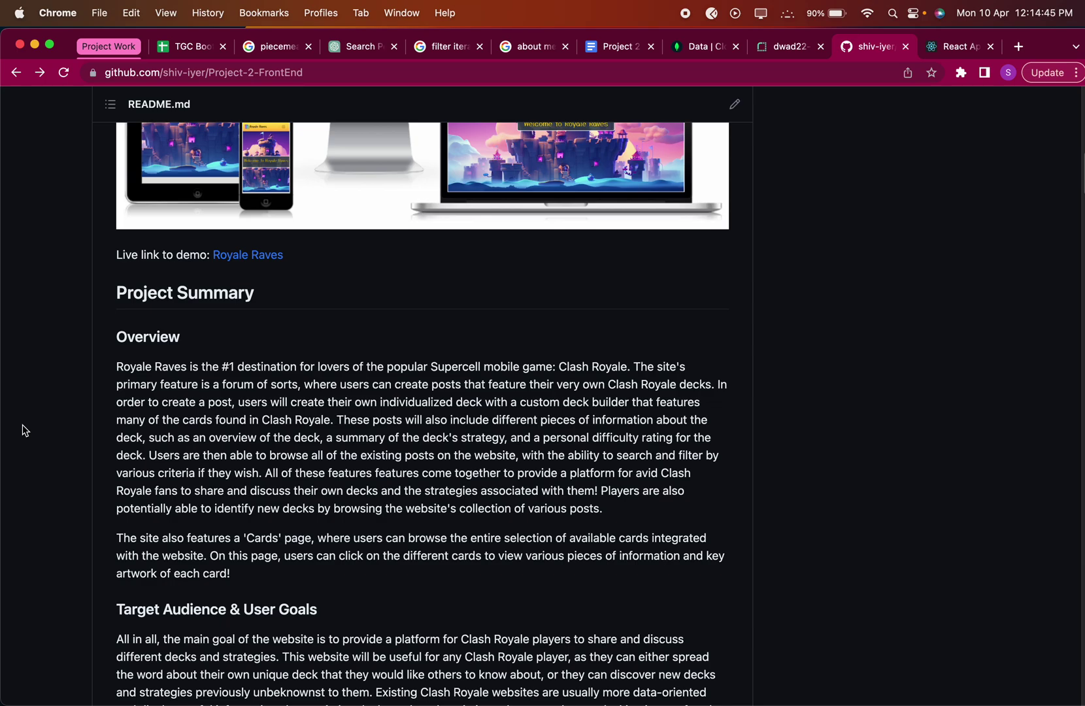
Scroll the README through Target Audience & User Goals to the UI/UX Elements heading.
scroll(75, 512, up, 1)
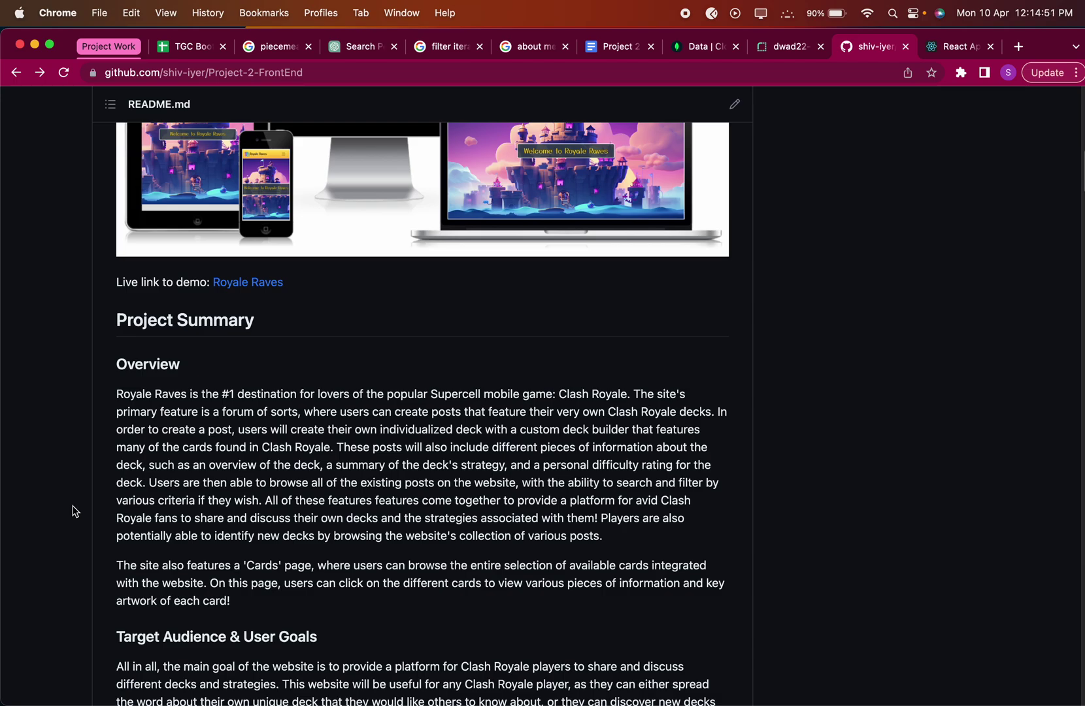
scroll(75, 511, down, 4)
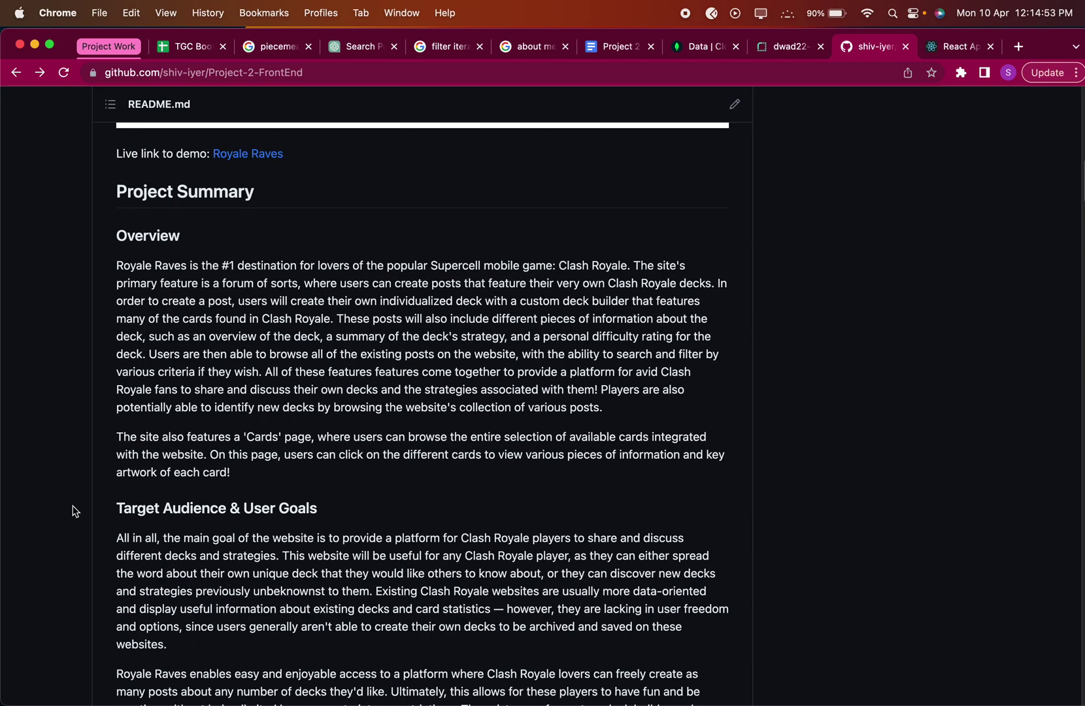
scroll(75, 511, down, 2)
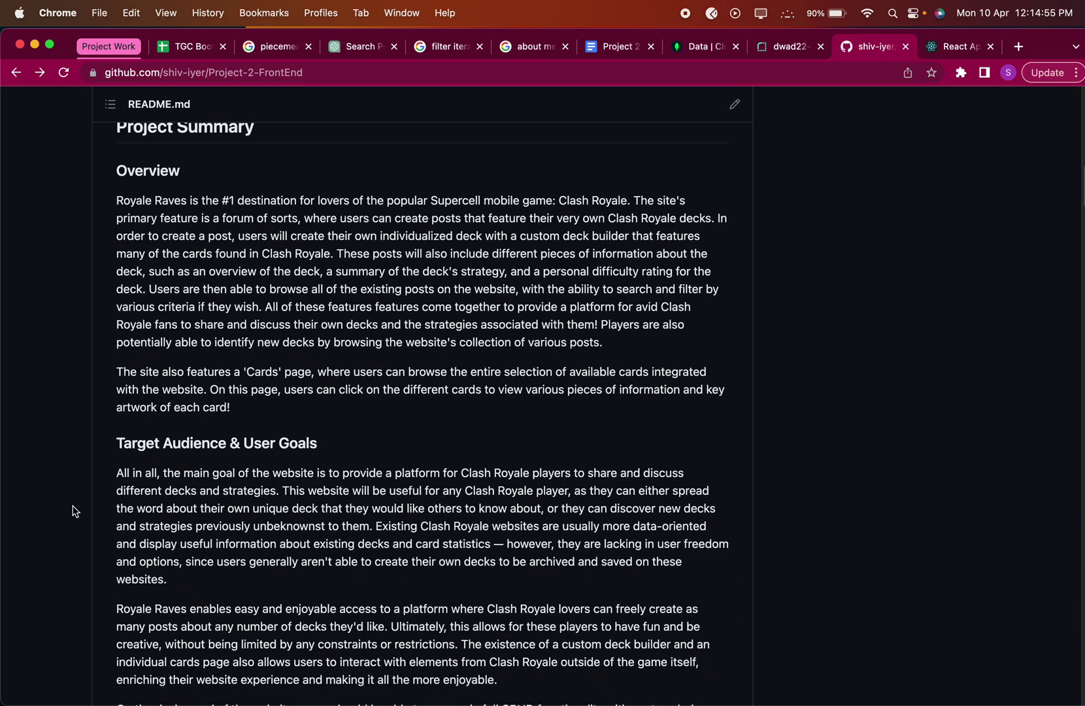
scroll(75, 512, down, 4)
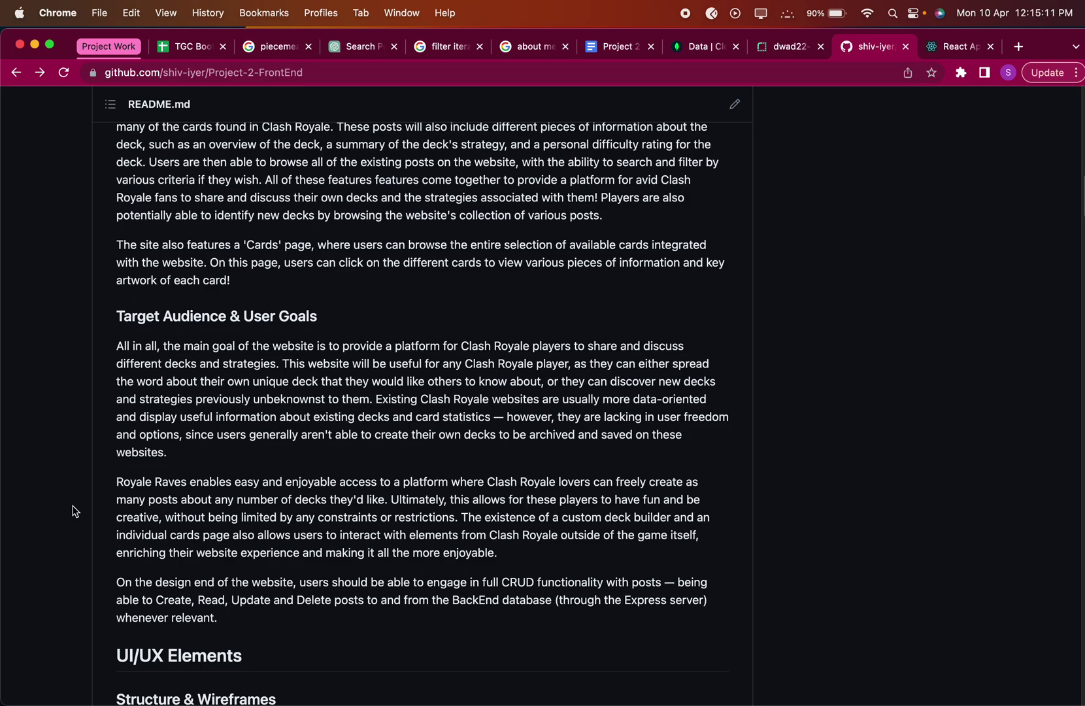
scroll(76, 512, down, 1)
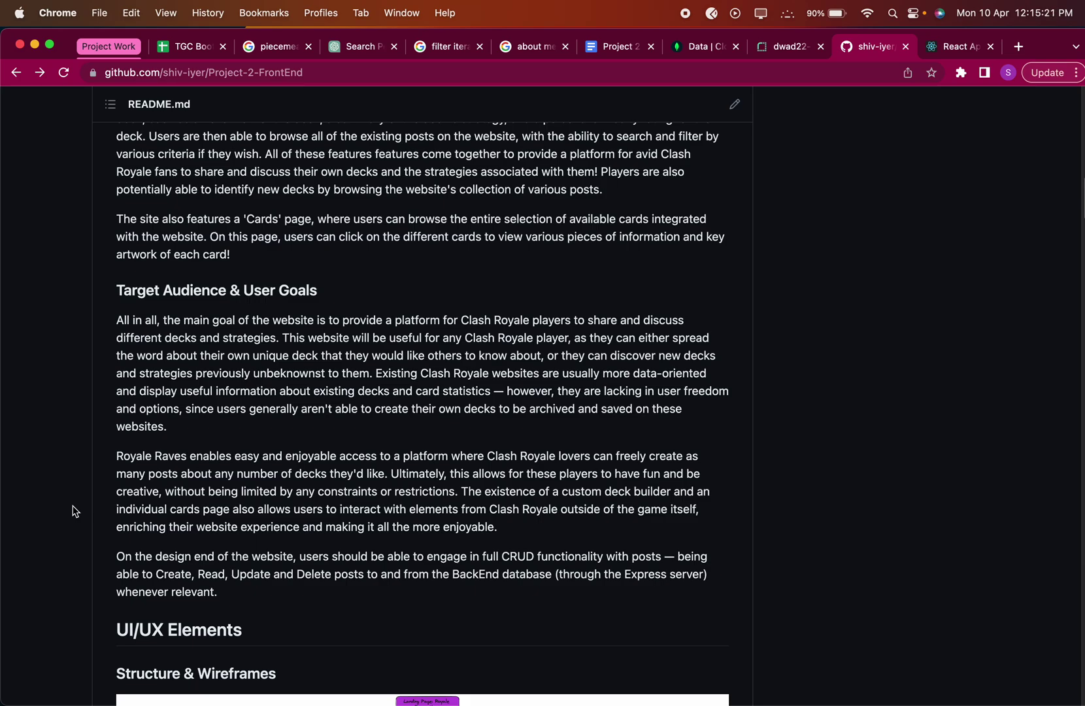
scroll(76, 512, down, 1)
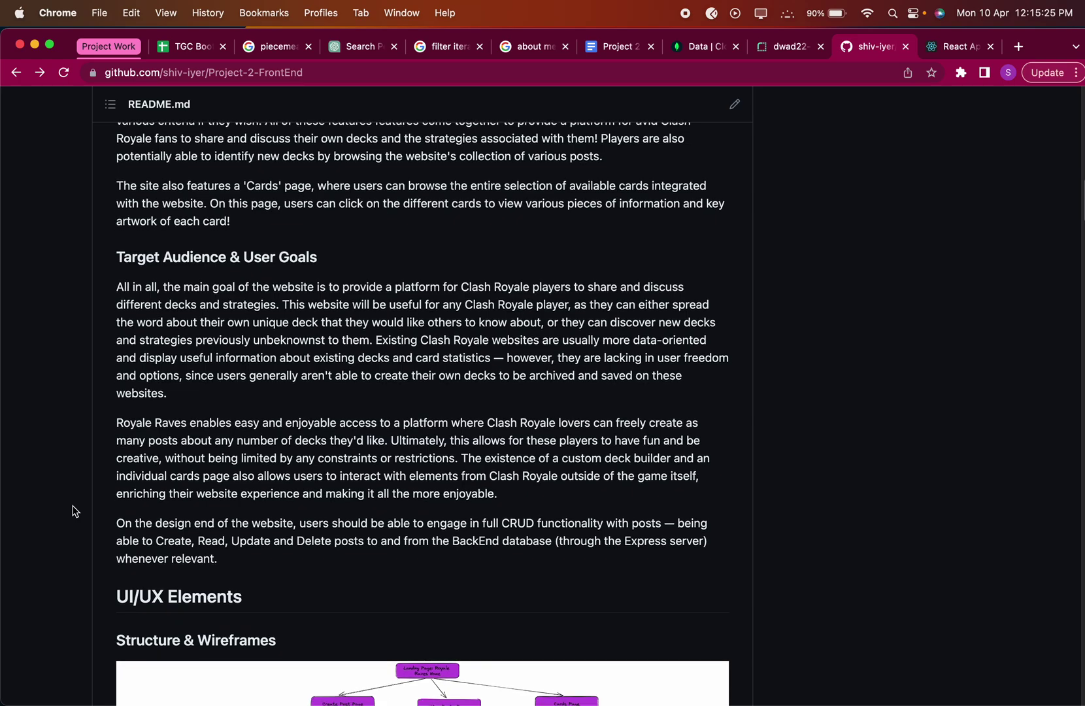
Scroll back slightly and bring up the live Royale Raves home page.
scroll(75, 512, up, 2)
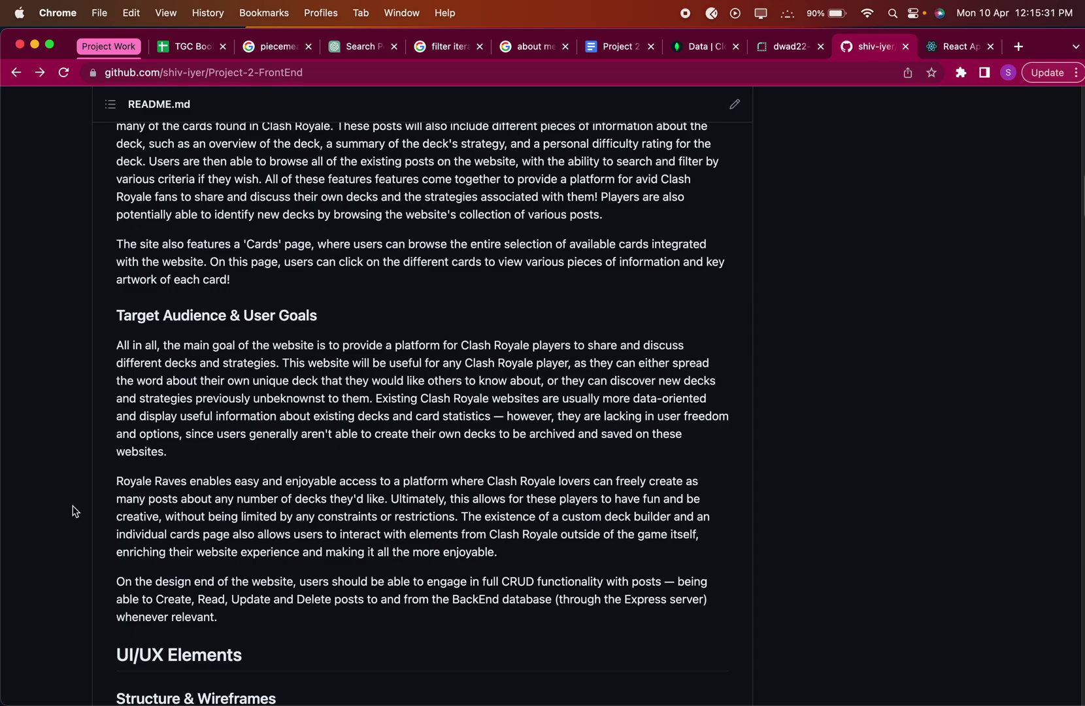
scroll(74, 512, up, 1)
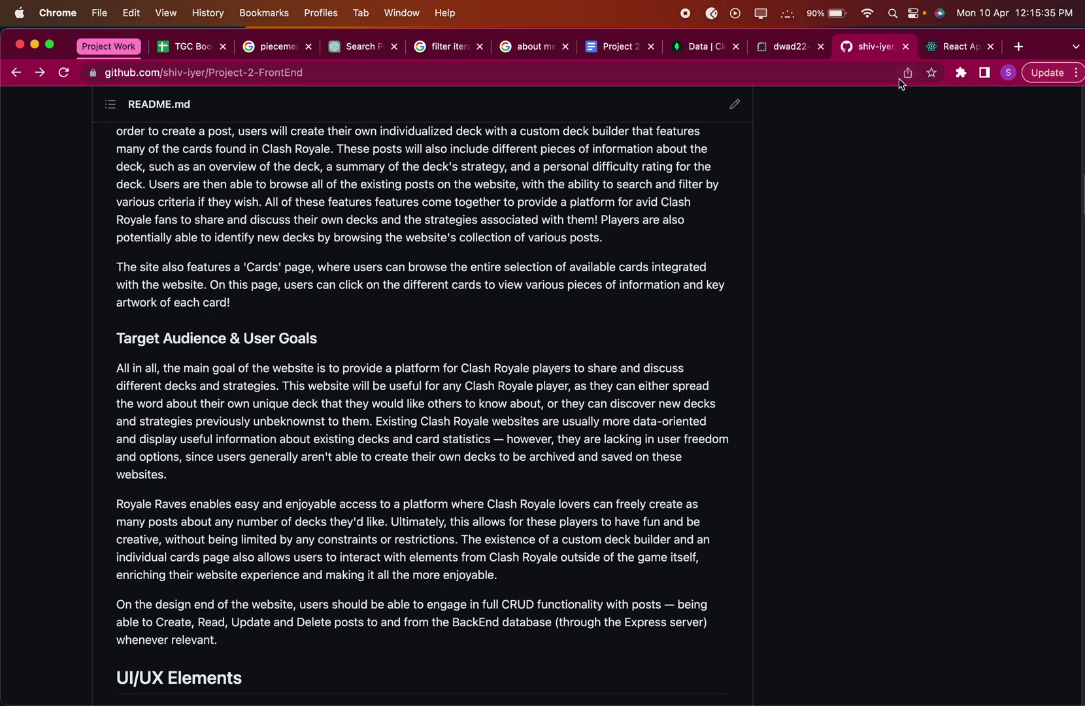
click(939, 47)
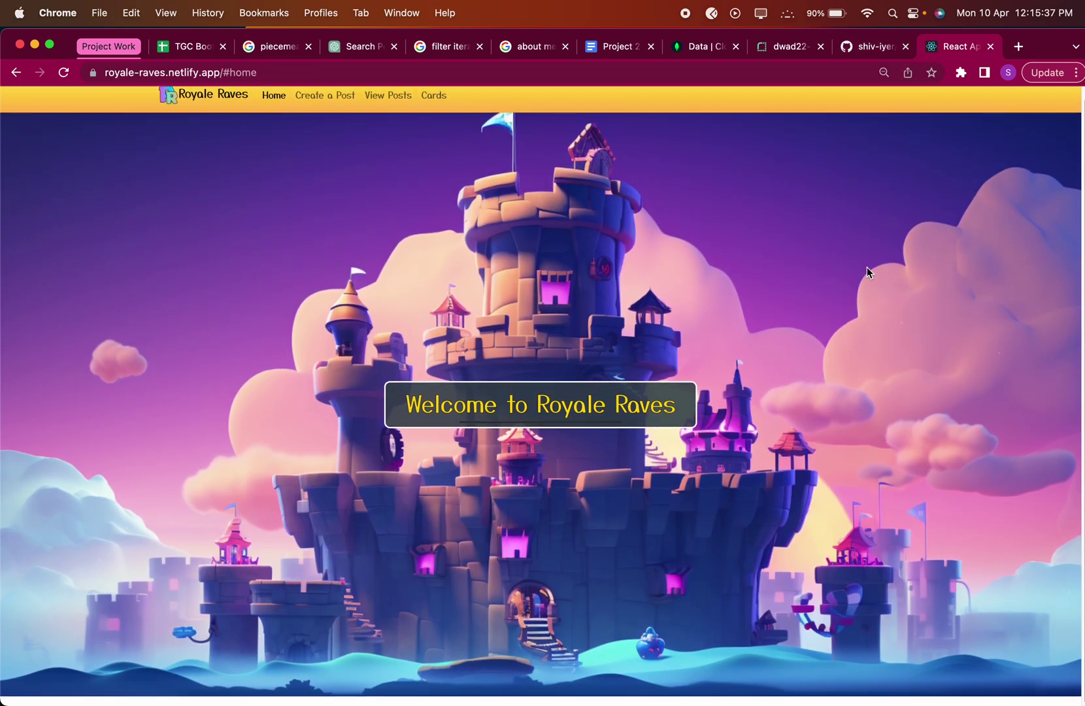
Open the Create a Post page and scroll through its empty card selector and deck fields.
scroll(853, 280, up, 1)
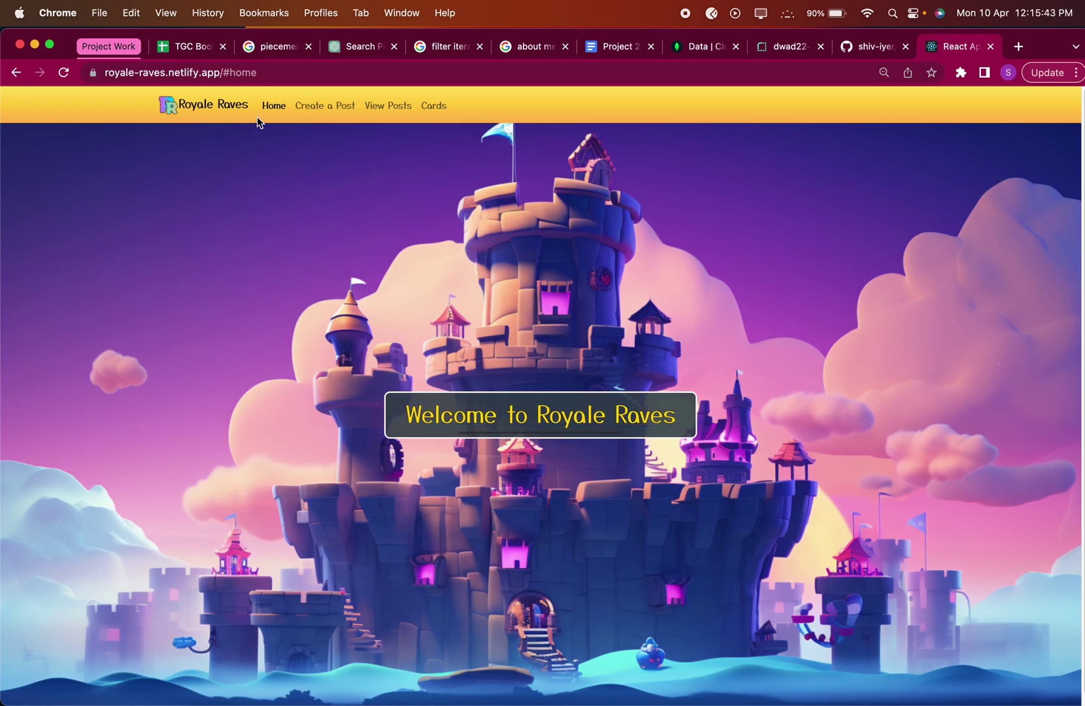
click(326, 113)
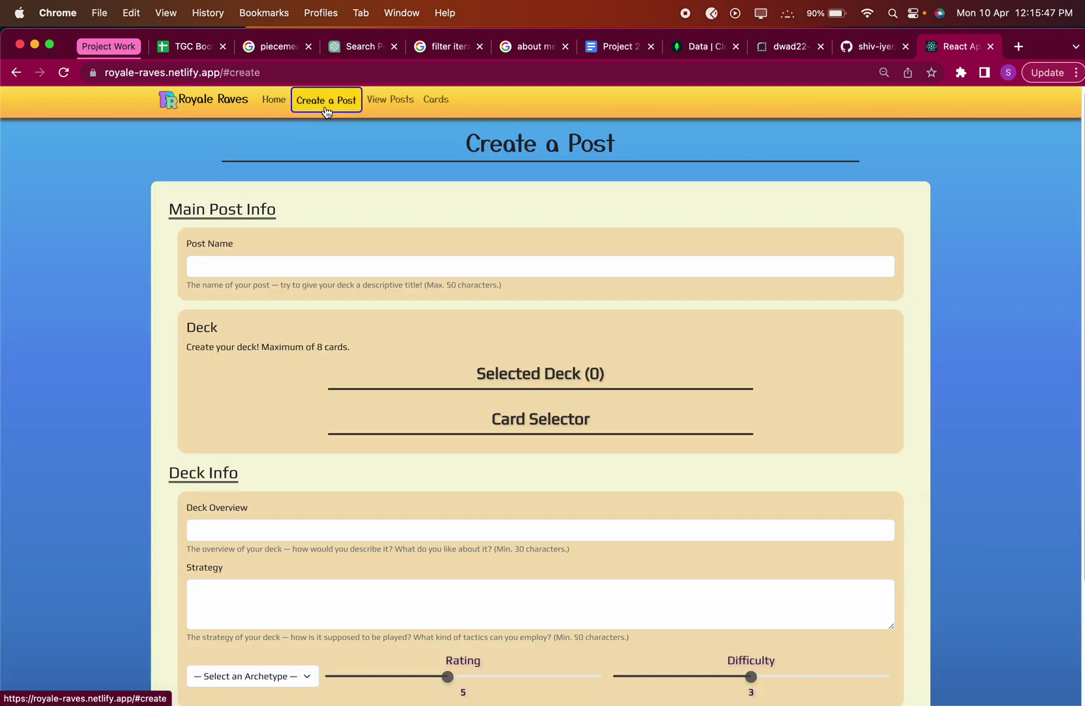
scroll(139, 323, down, 1)
scroll(139, 323, down, 12)
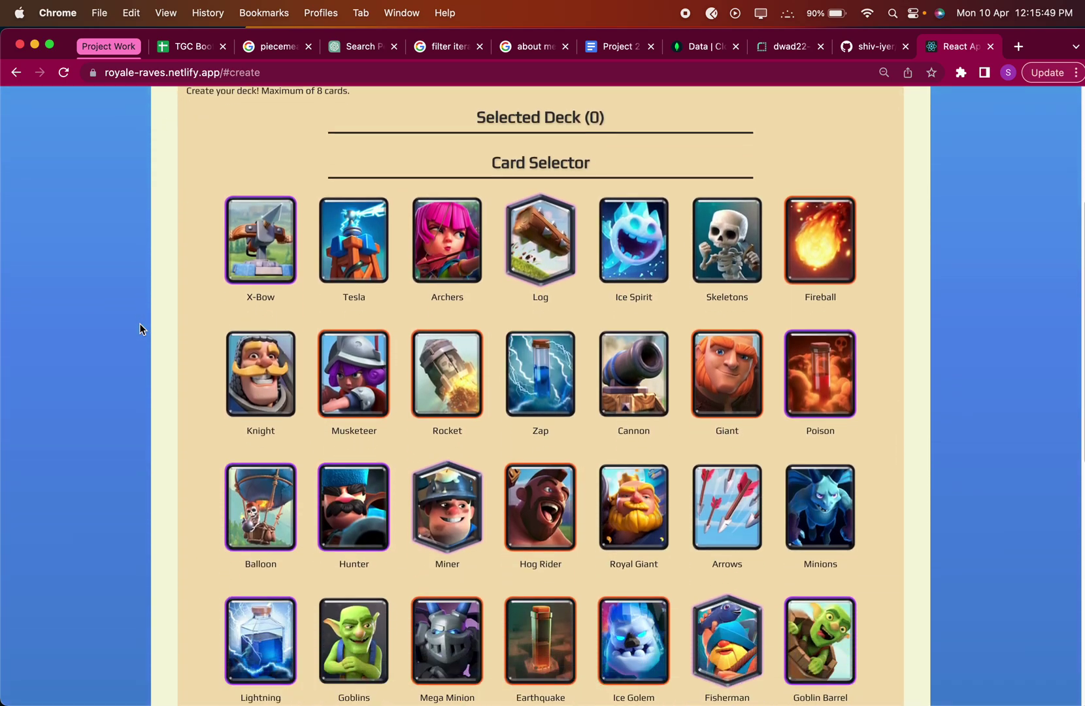
scroll(140, 323, up, 13)
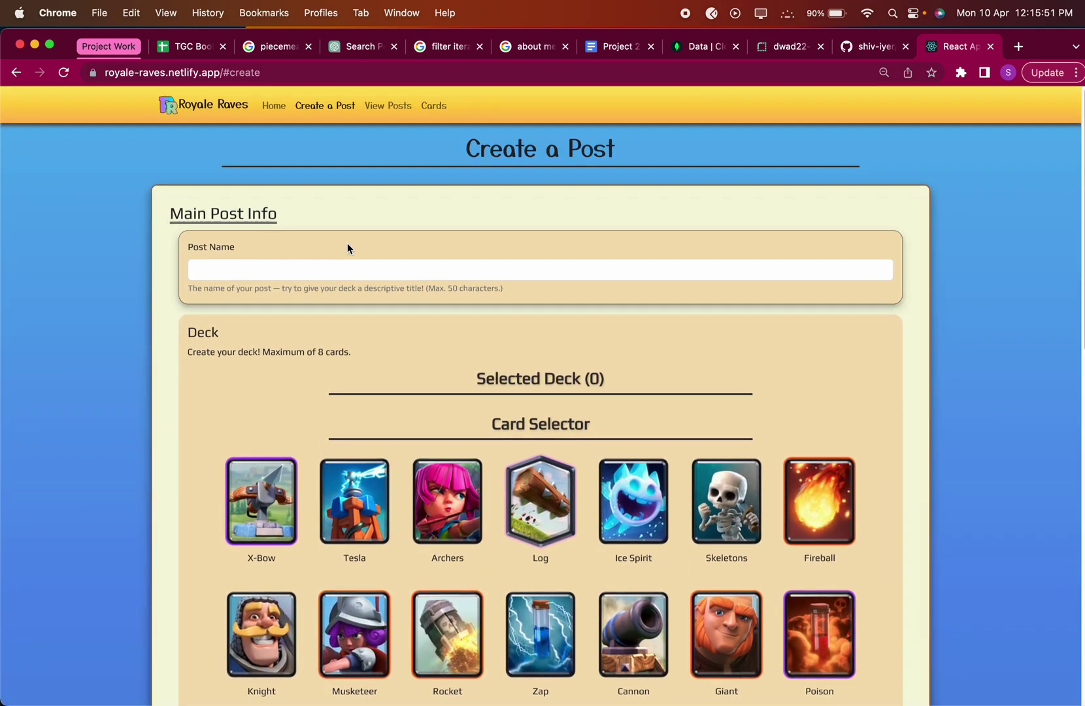
scroll(311, 416, down, 5)
scroll(312, 416, up, 6)
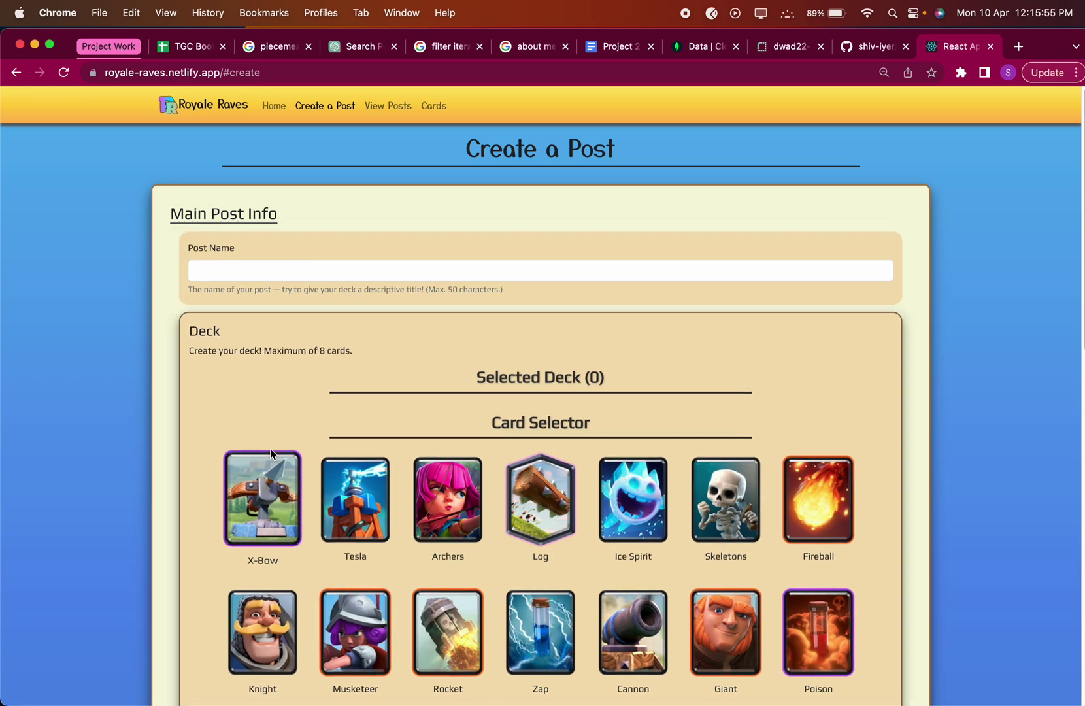
scroll(432, 363, down, 4)
scroll(578, 460, down, 10)
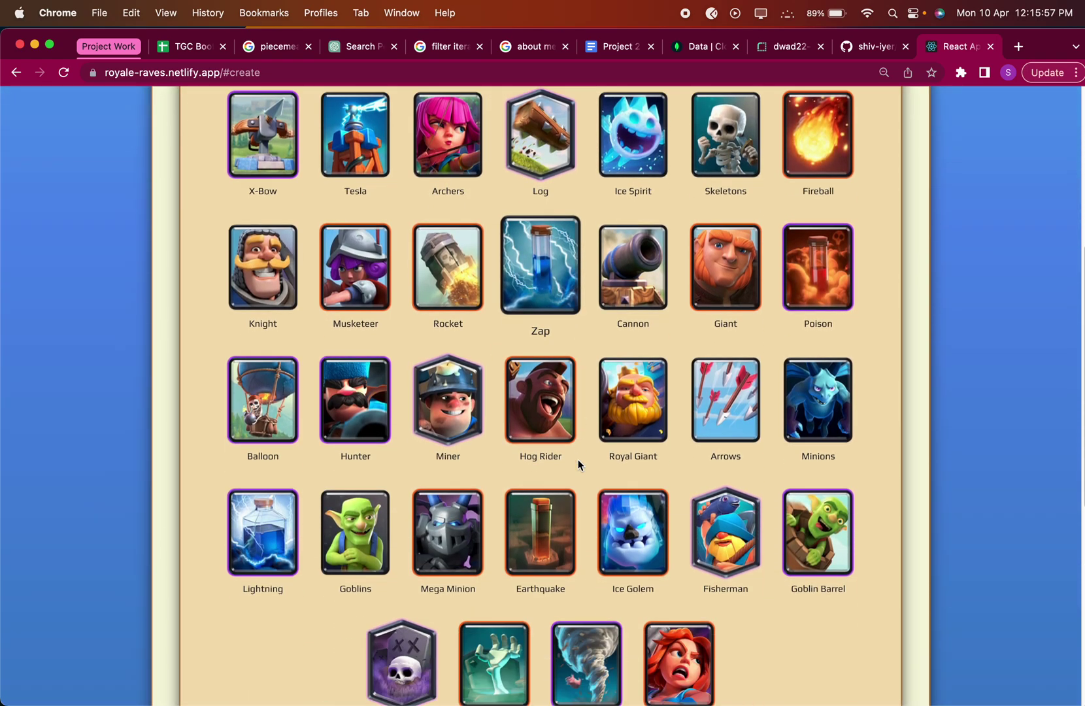
scroll(313, 487, down, 1)
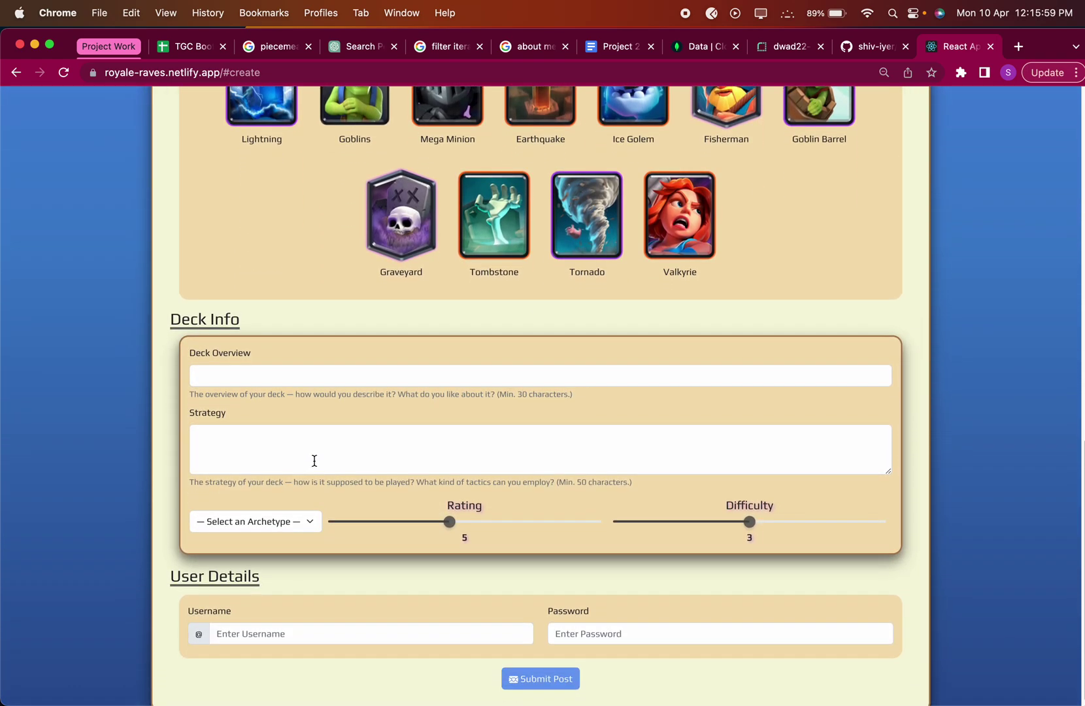
Check the Archetype dropdown options without choosing one, then return to the post name field.
click(235, 521)
click(235, 521)
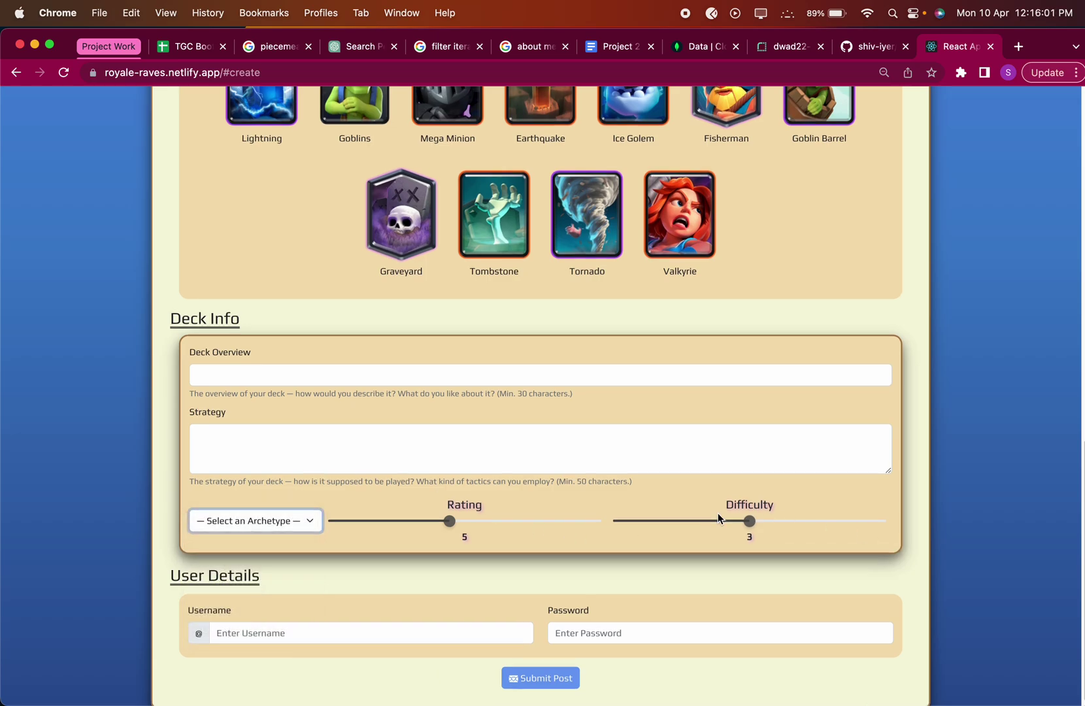
scroll(522, 612, up, 7)
scroll(523, 608, up, 7)
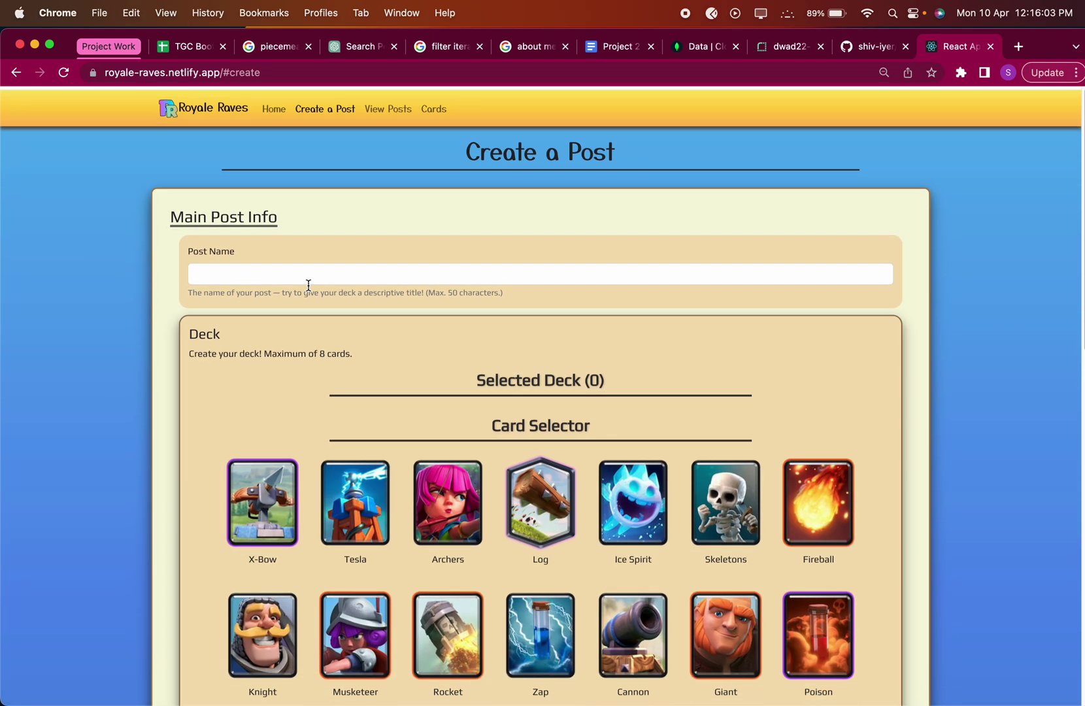
click(293, 269)
Title the post 'Xbow Cycle'.
click(293, 270)
key(ctrl+Up)
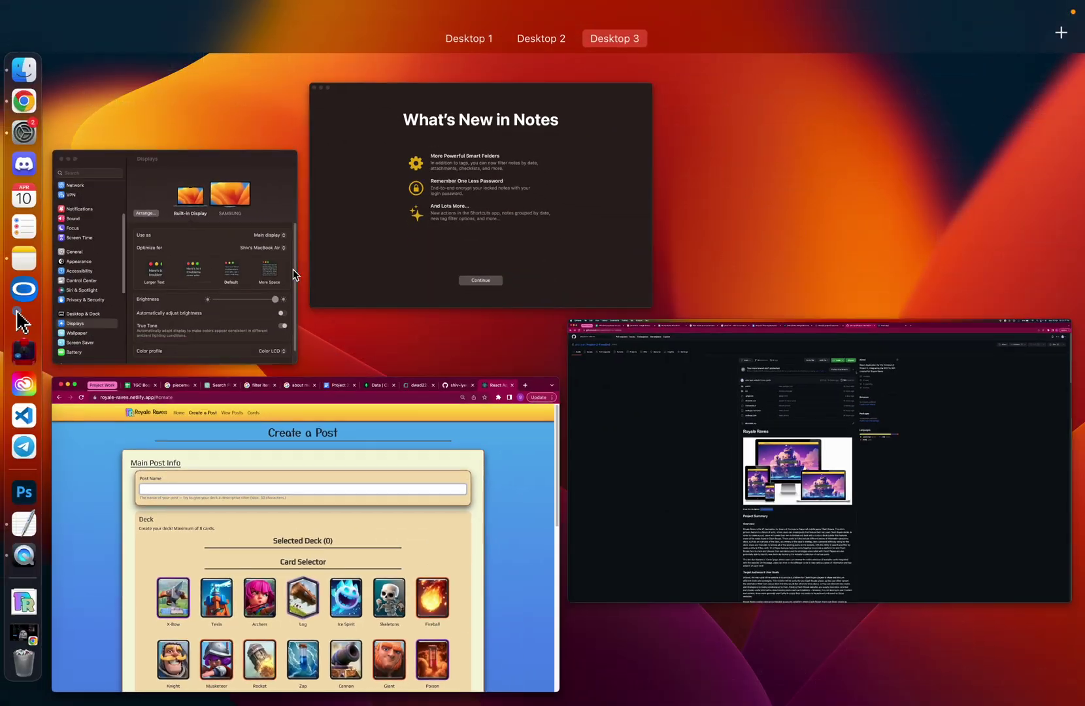
key(Escape)
text(Xbow Cycle)
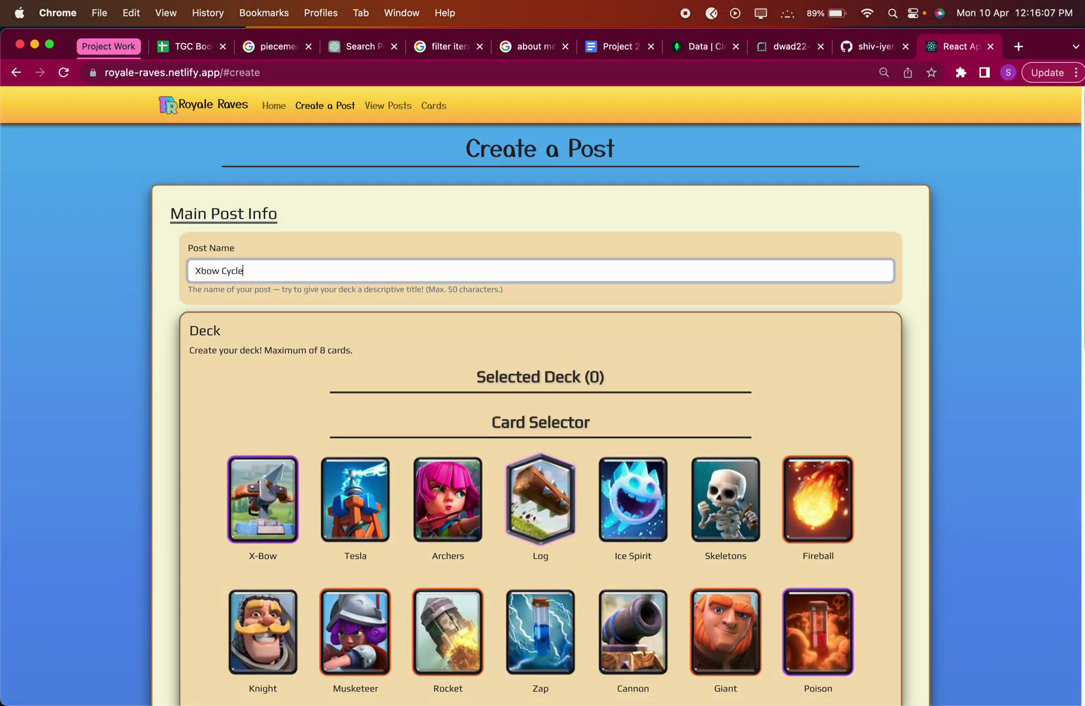
Add X-Bow, Tesla, Archers, Zap, Rocket, Cannon, Giant and Poison to the deck.
scroll(269, 383, down, 2)
click(268, 383)
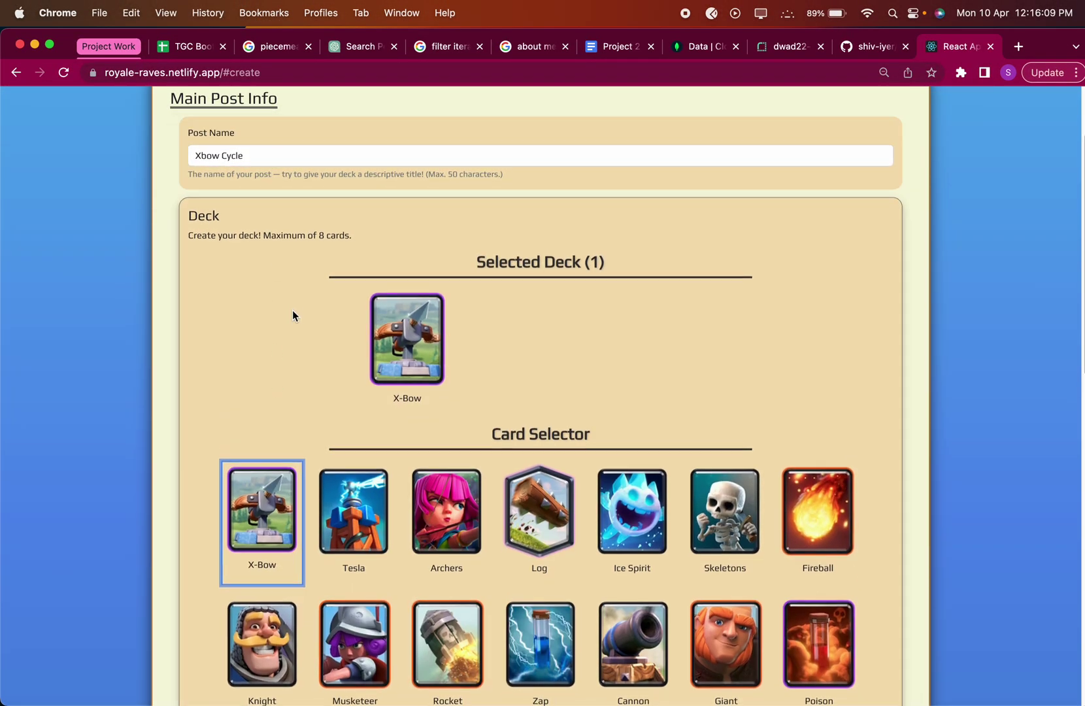
scroll(292, 311, down, 1)
click(356, 458)
click(444, 465)
scroll(445, 462, down, 3)
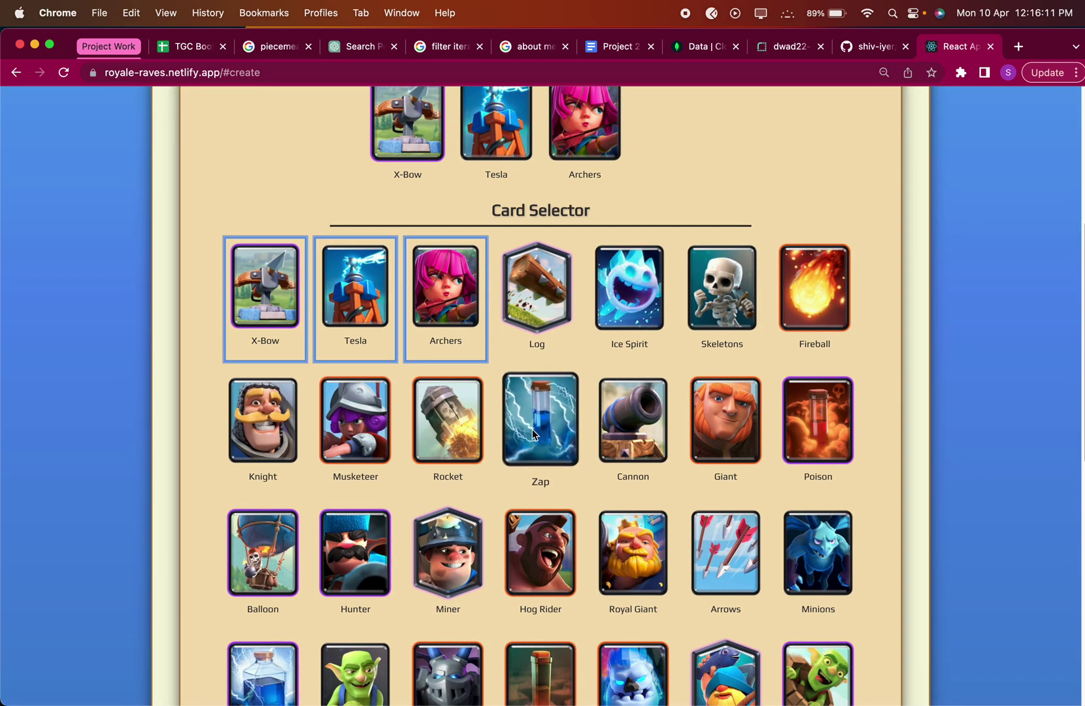
click(532, 429)
click(449, 425)
click(630, 553)
click(757, 557)
click(817, 550)
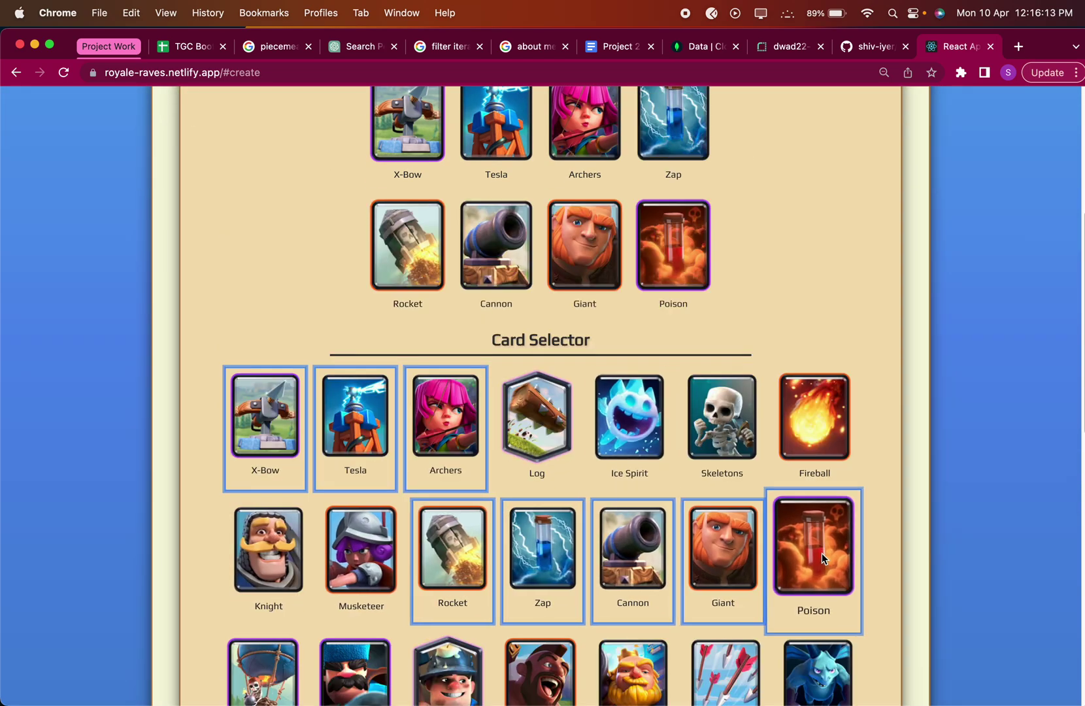
Swap Poison and Giant out of the deck for Musketeer and Knight.
scroll(822, 553, up, 2)
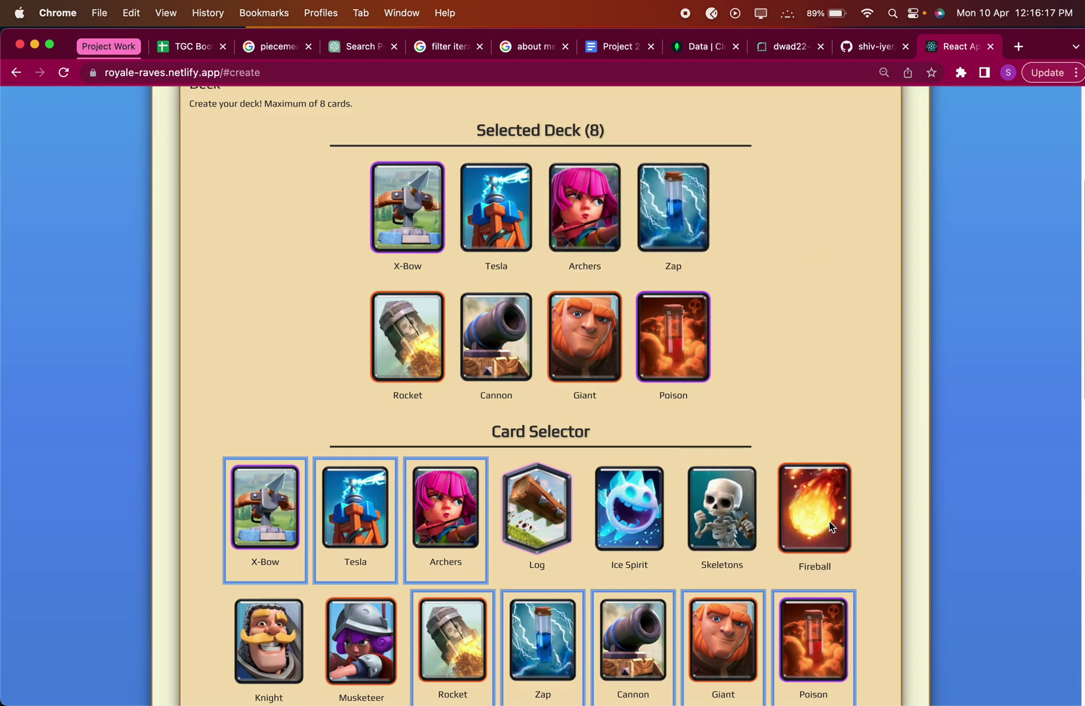
scroll(739, 525, down, 4)
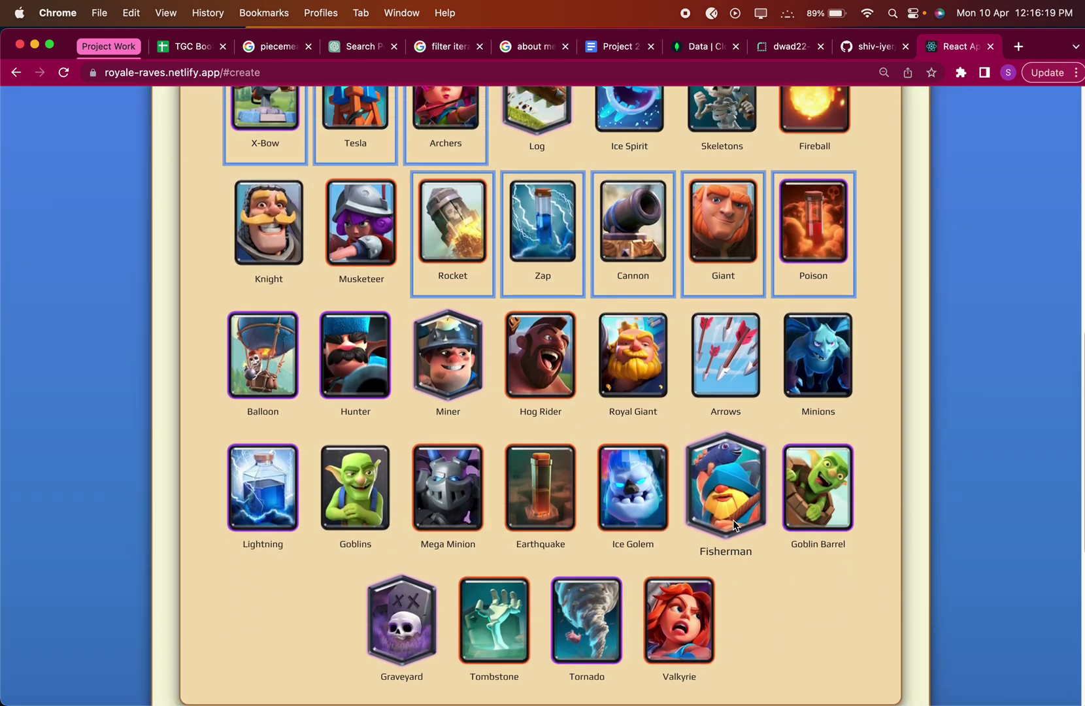
scroll(733, 519, up, 10)
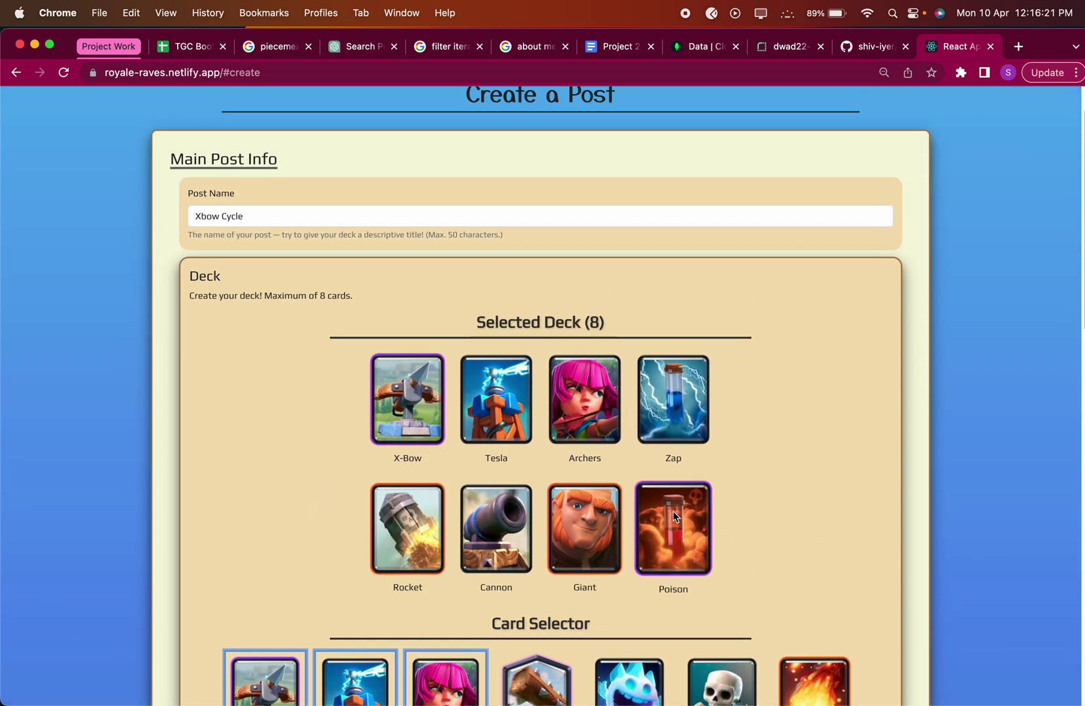
click(675, 517)
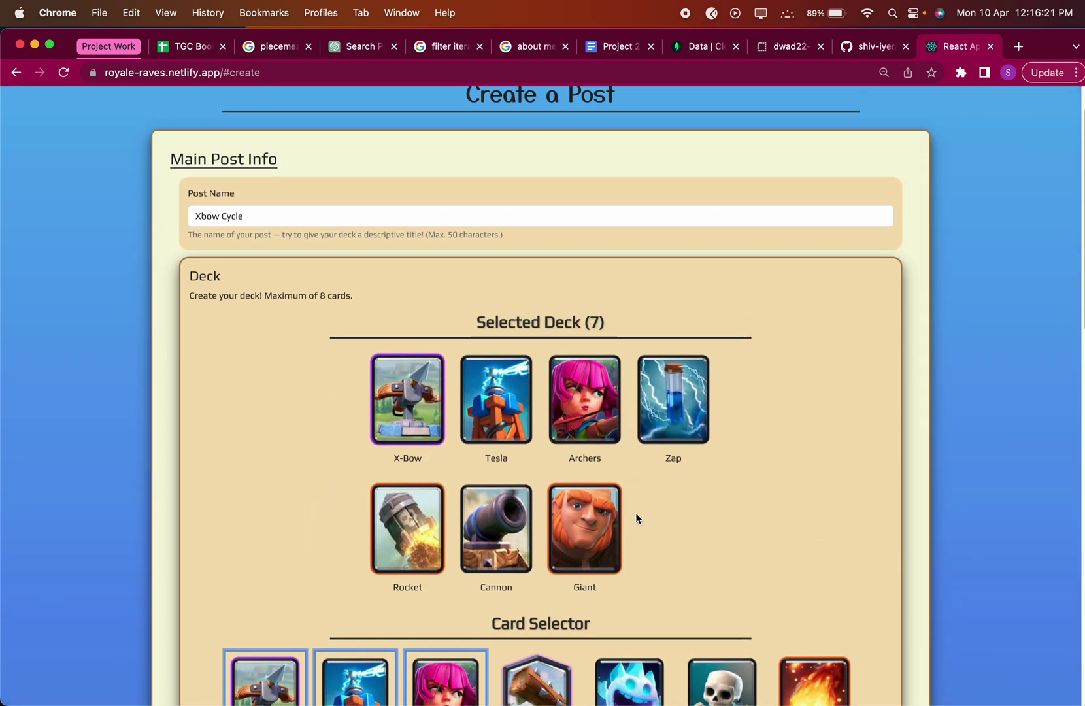
click(587, 514)
scroll(582, 515, down, 5)
click(375, 525)
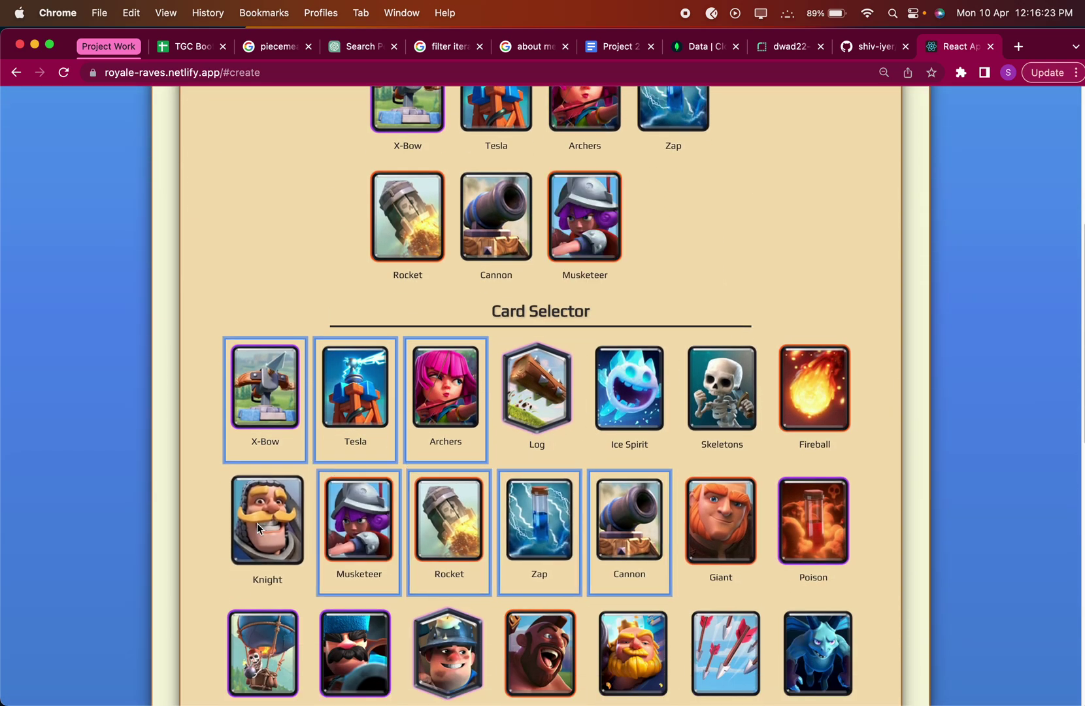
click(257, 523)
Remove Musketeer, Knight, Zap and Rocket from the selected deck.
scroll(314, 510, up, 3)
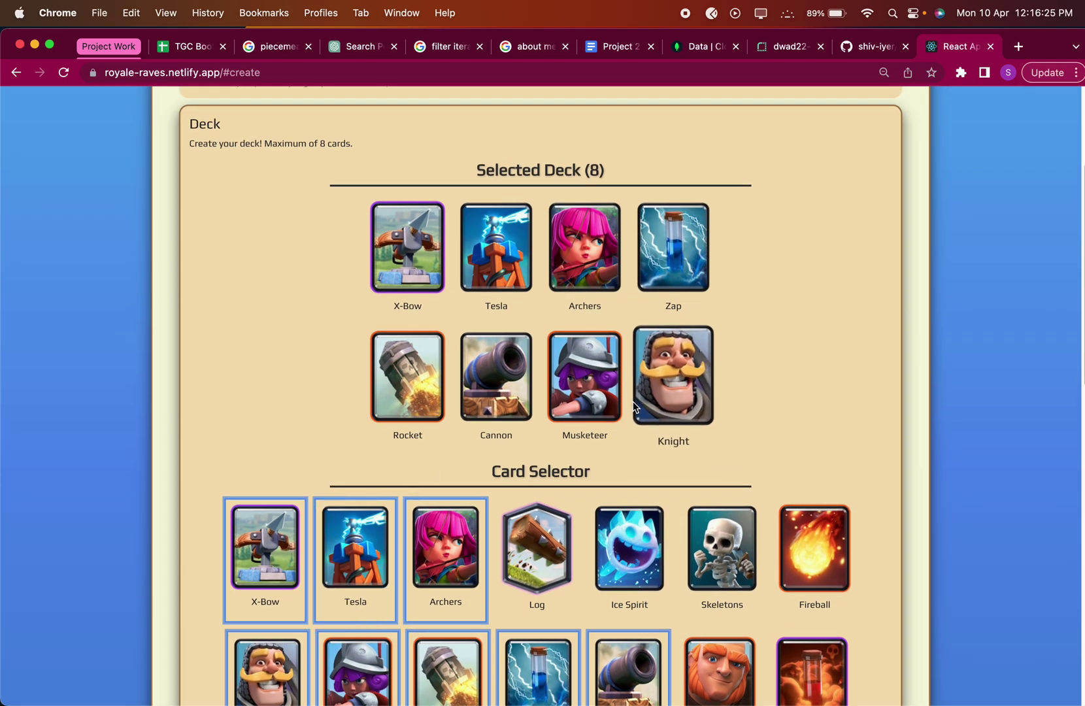
scroll(653, 425, up, 2)
click(575, 422)
click(585, 422)
click(673, 291)
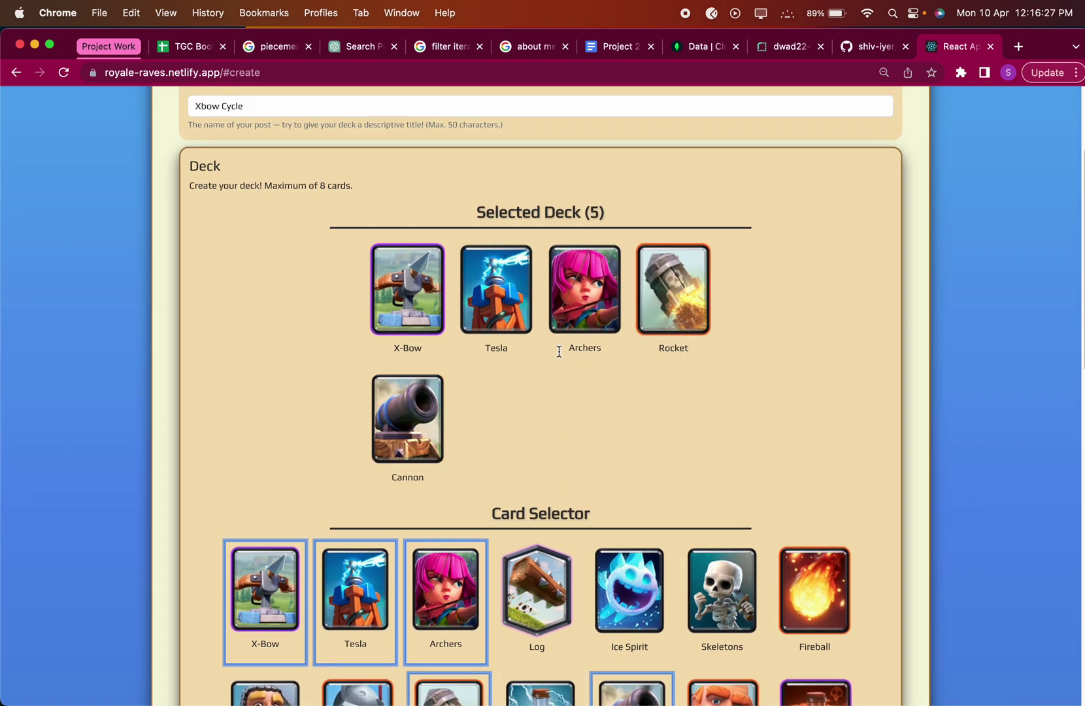
click(706, 281)
Add Poison, Log, Goblins and Ice Golem to complete the eight-card deck.
scroll(714, 278, down, 3)
click(819, 495)
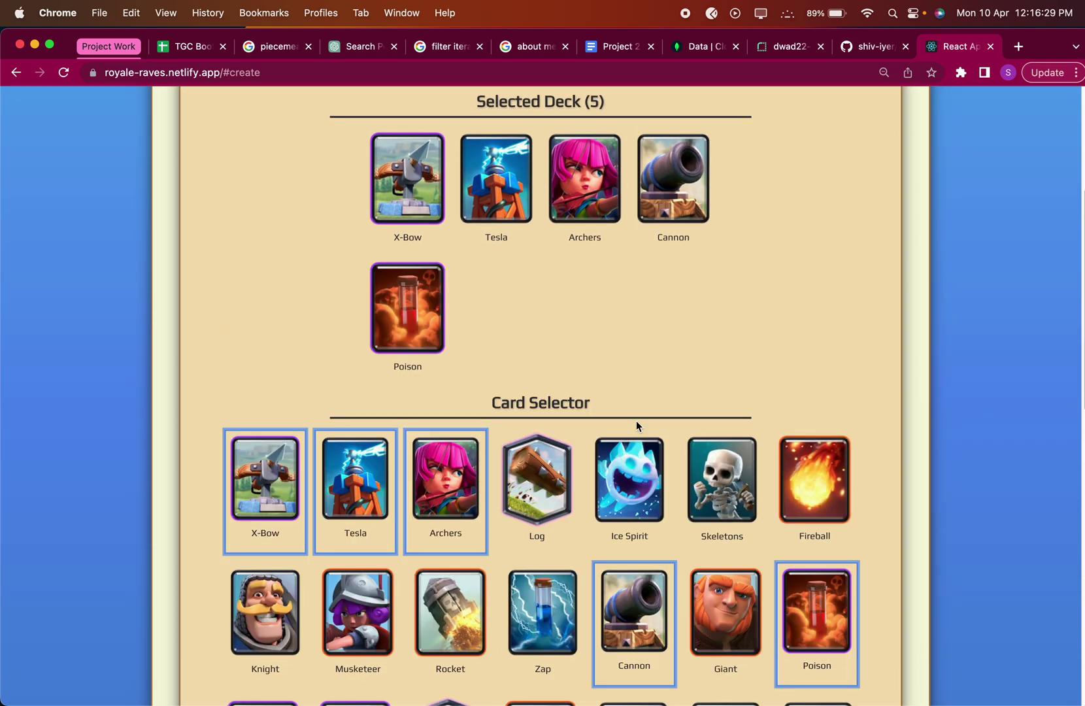
click(537, 481)
scroll(638, 493, down, 8)
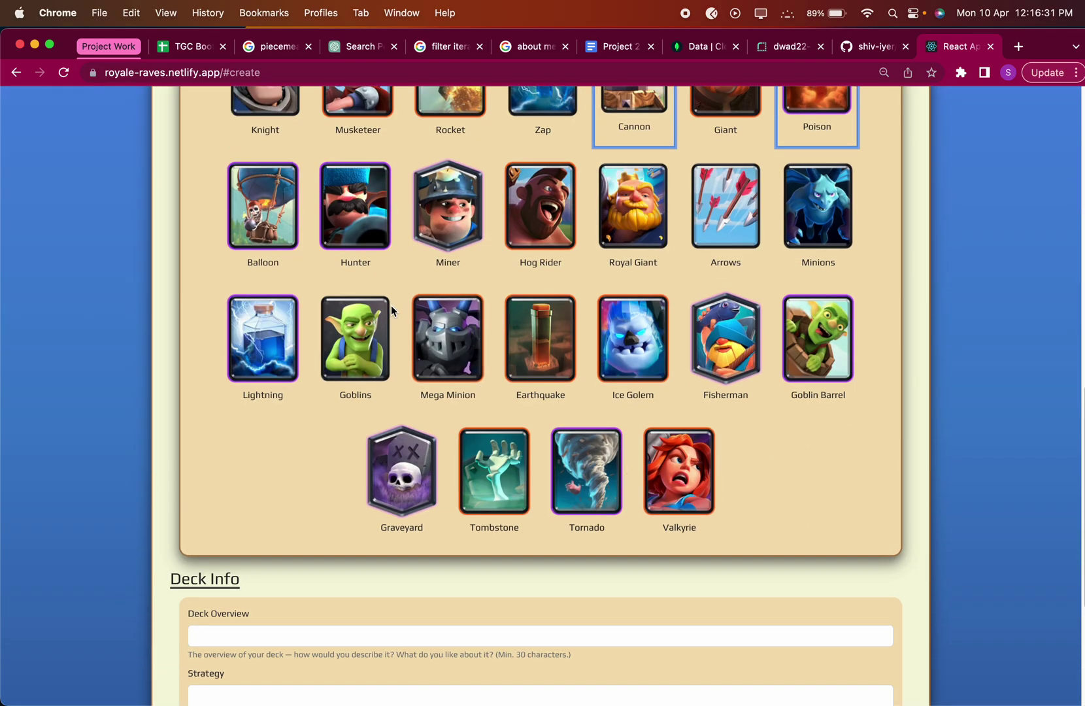
click(359, 346)
click(659, 386)
scroll(659, 386, up, 7)
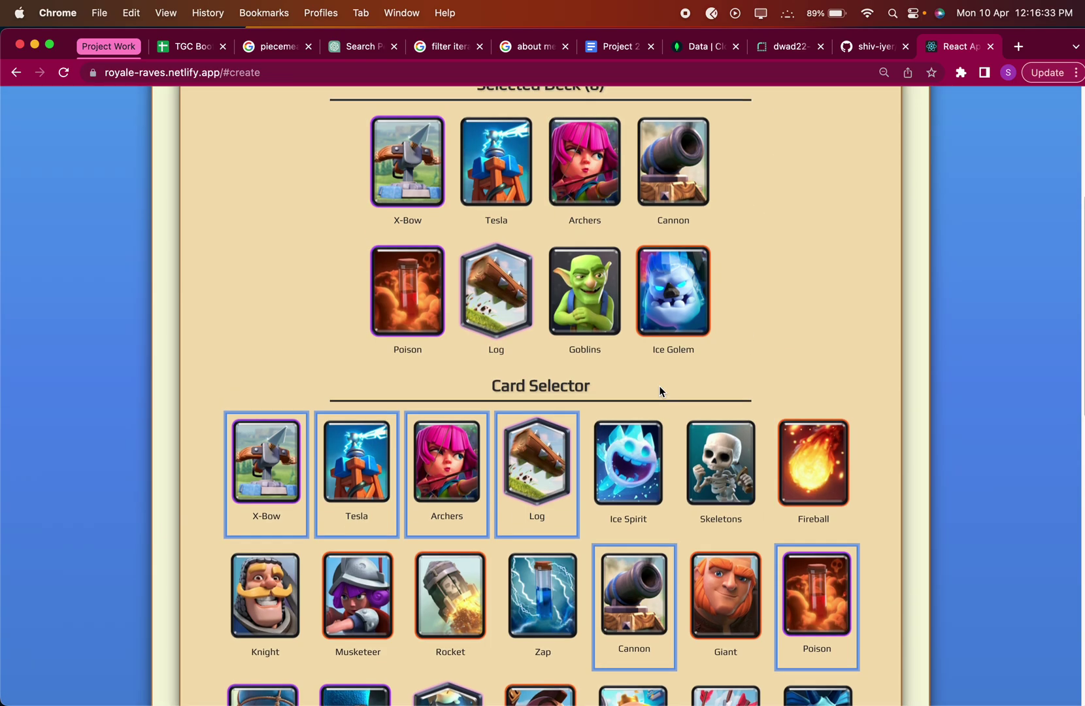
scroll(650, 319, up, 4)
scroll(649, 319, down, 7)
scroll(649, 319, down, 6)
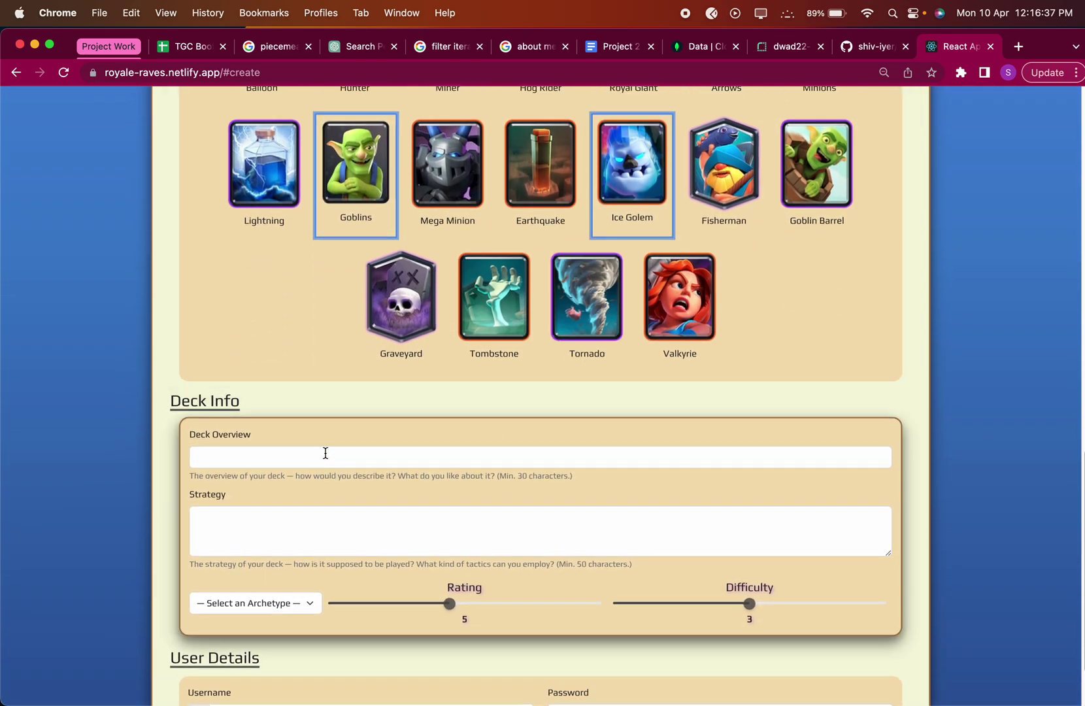
Enter the deck overview 'This is a very basic Xbow cycle deck'.
click(326, 455)
click(549, 520)
scroll(549, 520, up, 4)
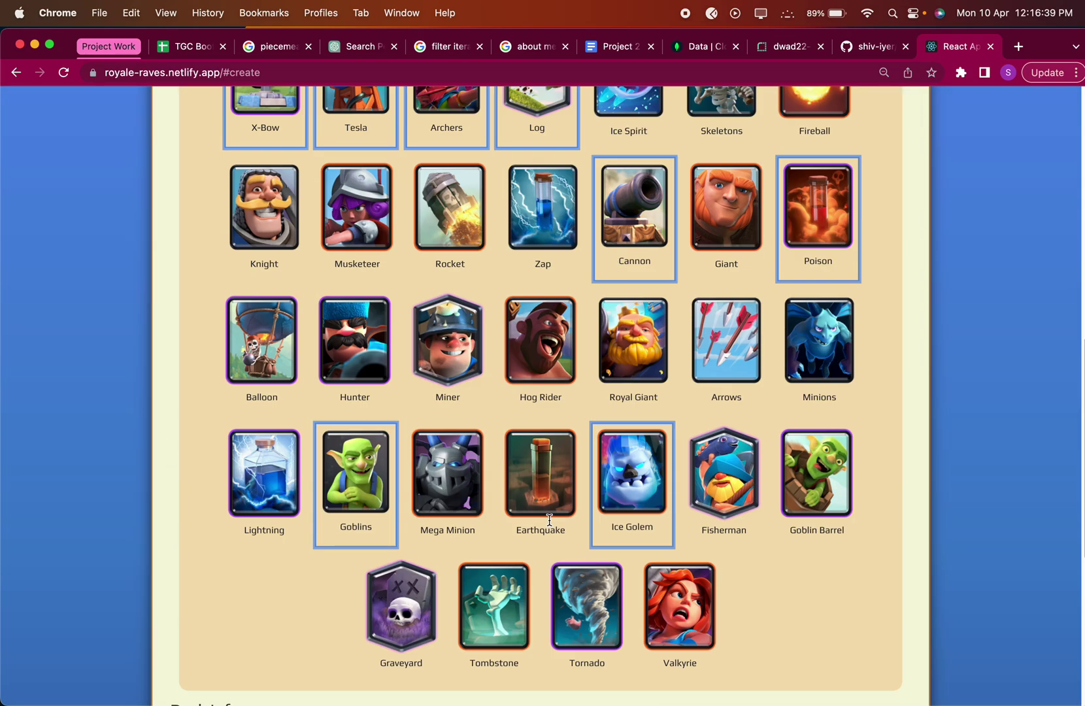
scroll(549, 520, down, 4)
click(282, 459)
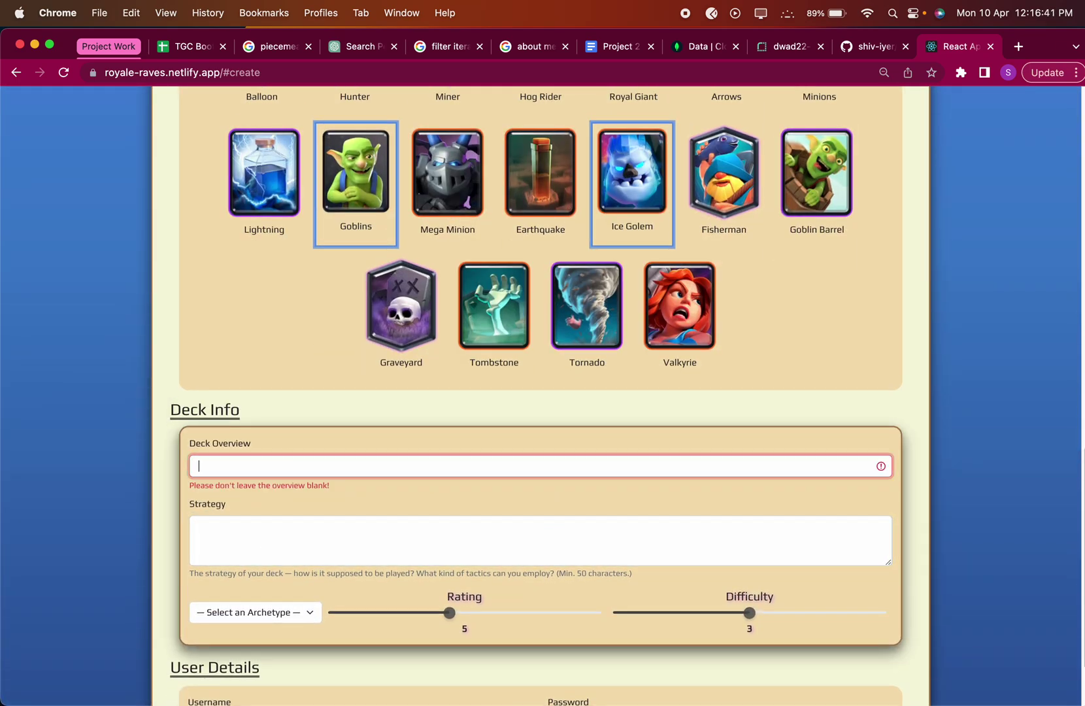
key(BackSpace)
scroll(293, 464, down, 2)
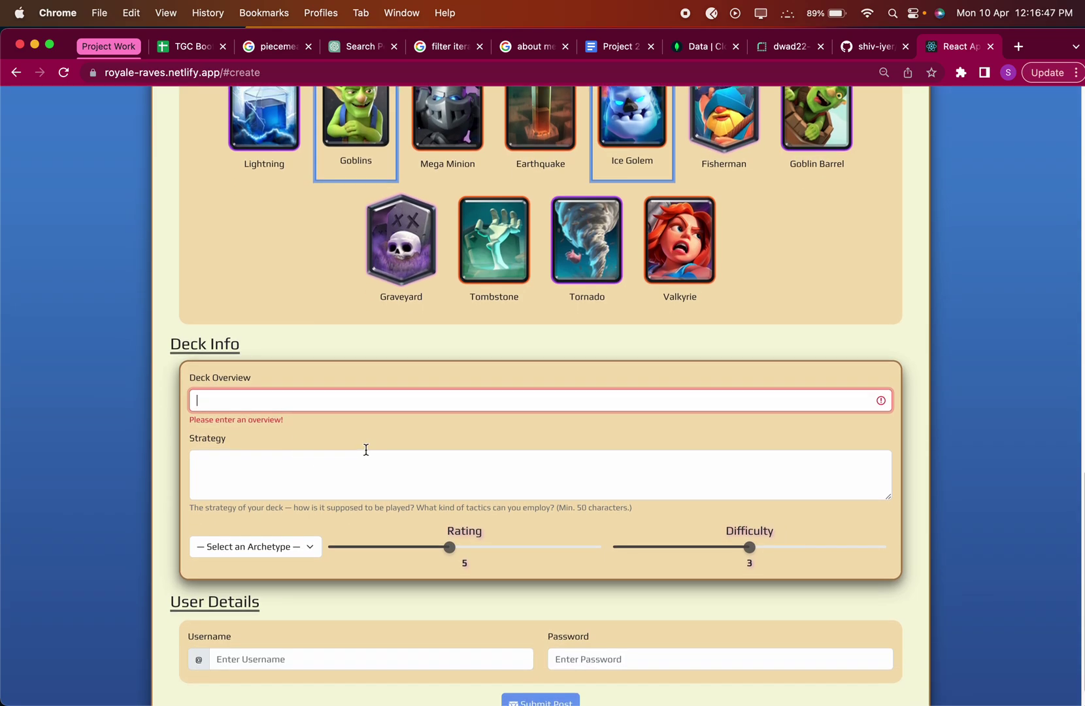
text(This is a very basic Xb)
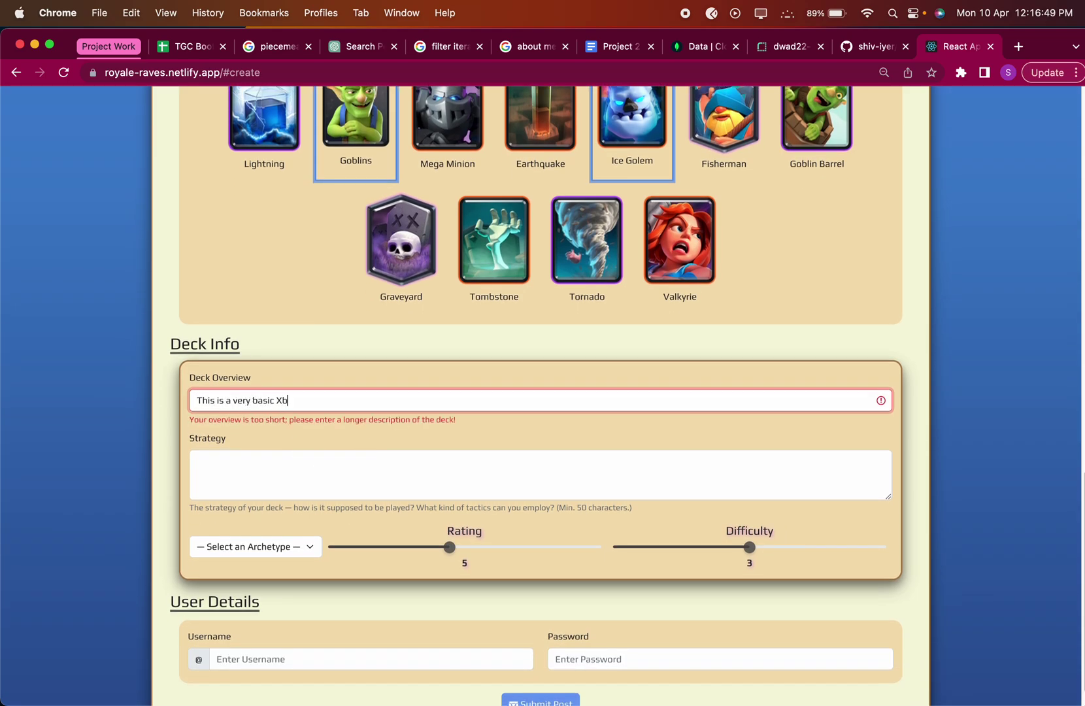
text(ow cycle deck)
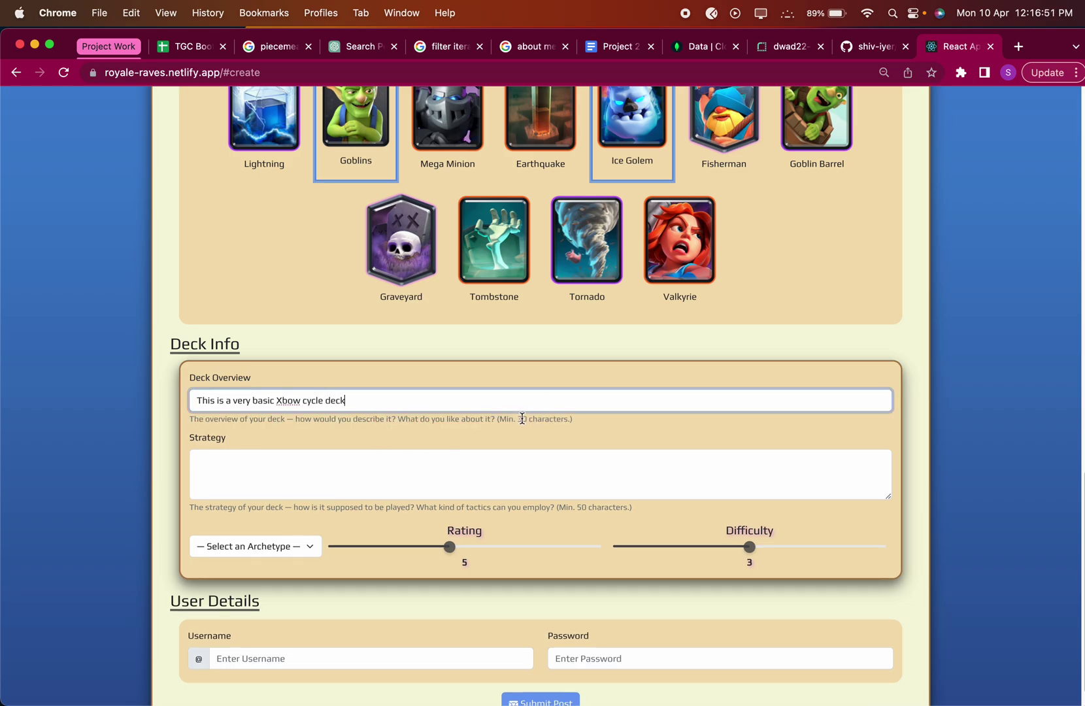
Write a strategy about cycling Xbows whenever you want to win the game easily, fixing a typo.
click(392, 462)
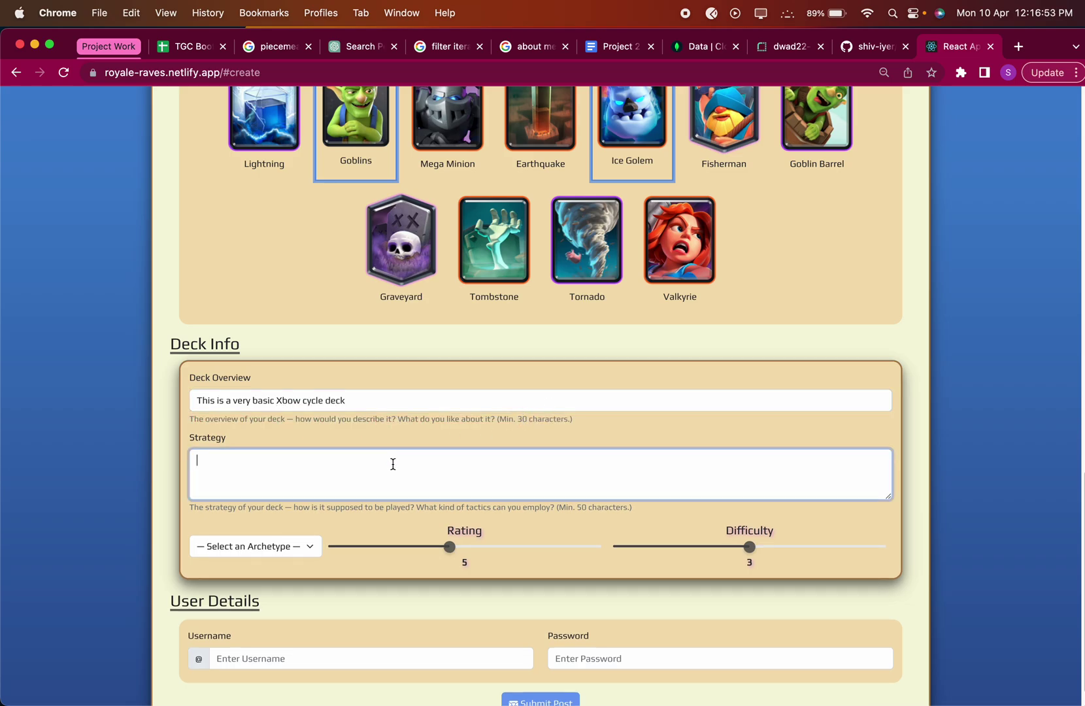
scroll(393, 463, up, 1)
text(Cyc)
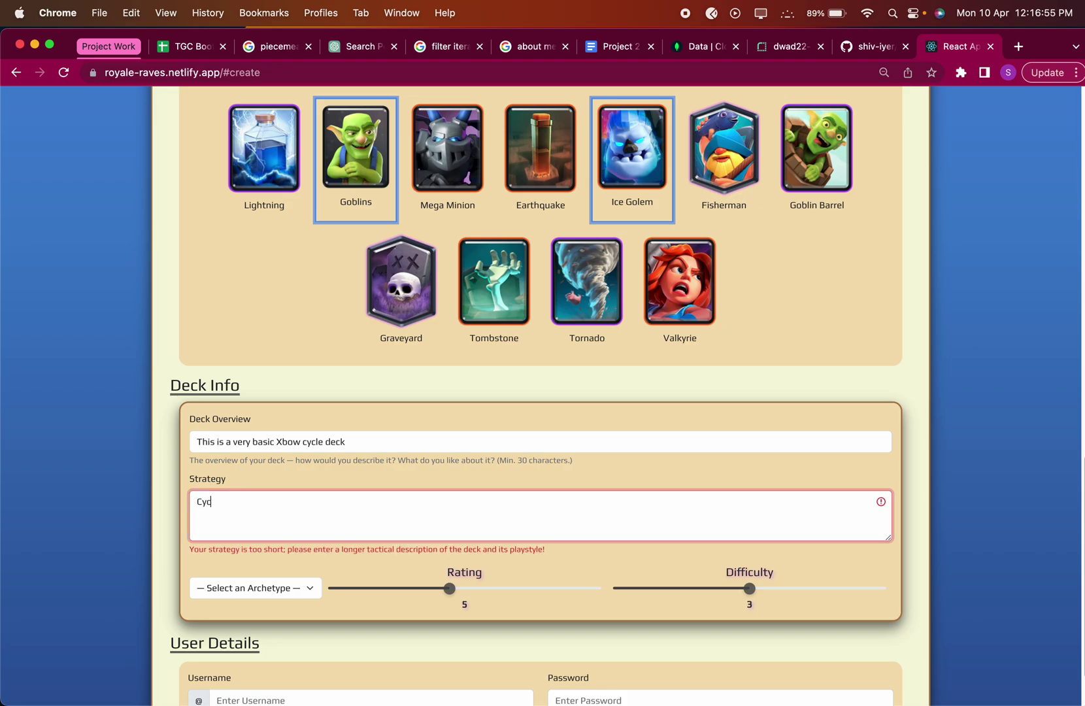
text(le Xbows whenever you want and just tyr an)
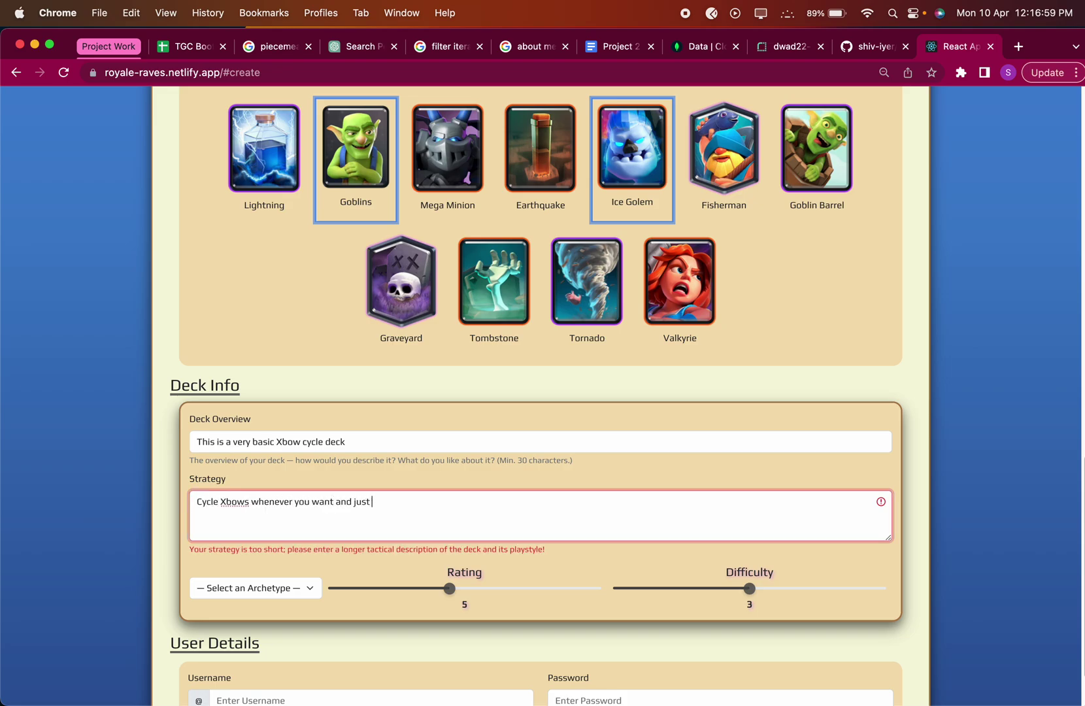
key(BackSpace)
key(BackSpace)
key(BackSpace)
key(BackSpace)
key(BackSpace)
text(ry win the game easily)
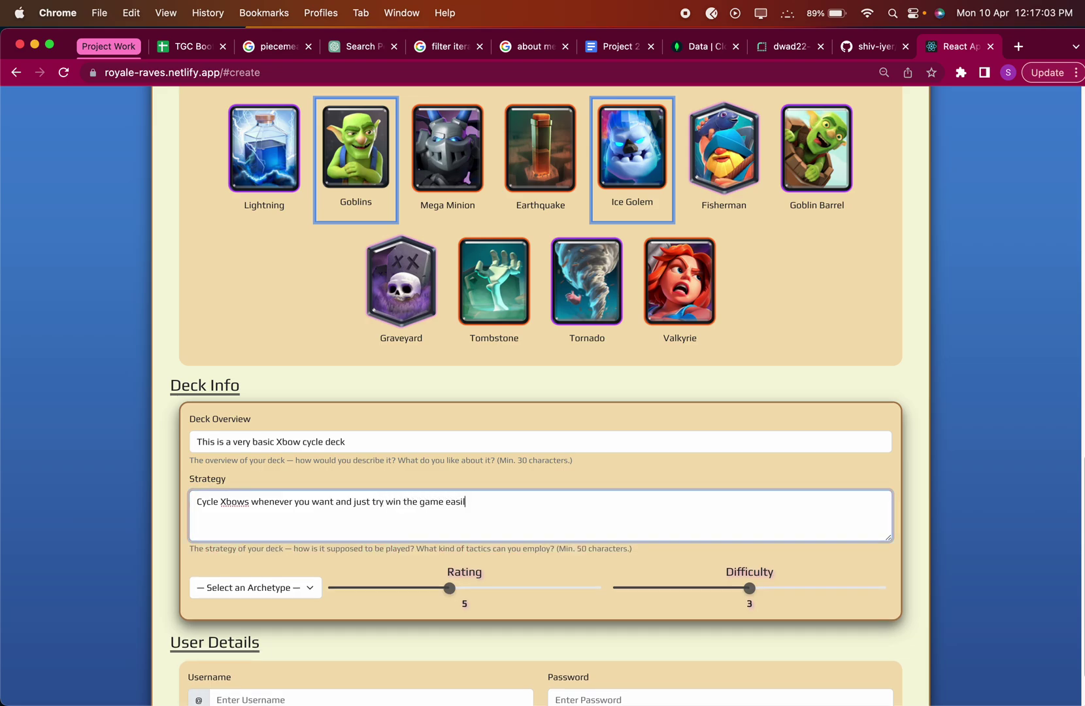
scroll(309, 476, down, 2)
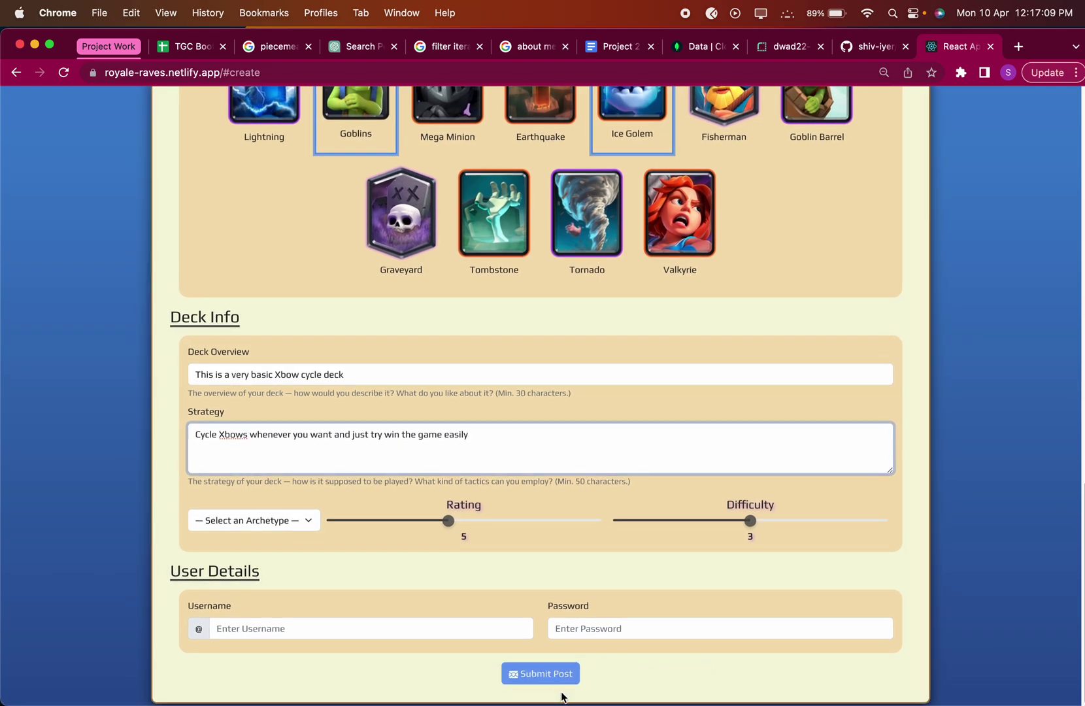
Attempt to submit the post, then return to the still-unset Archetype selection.
click(542, 673)
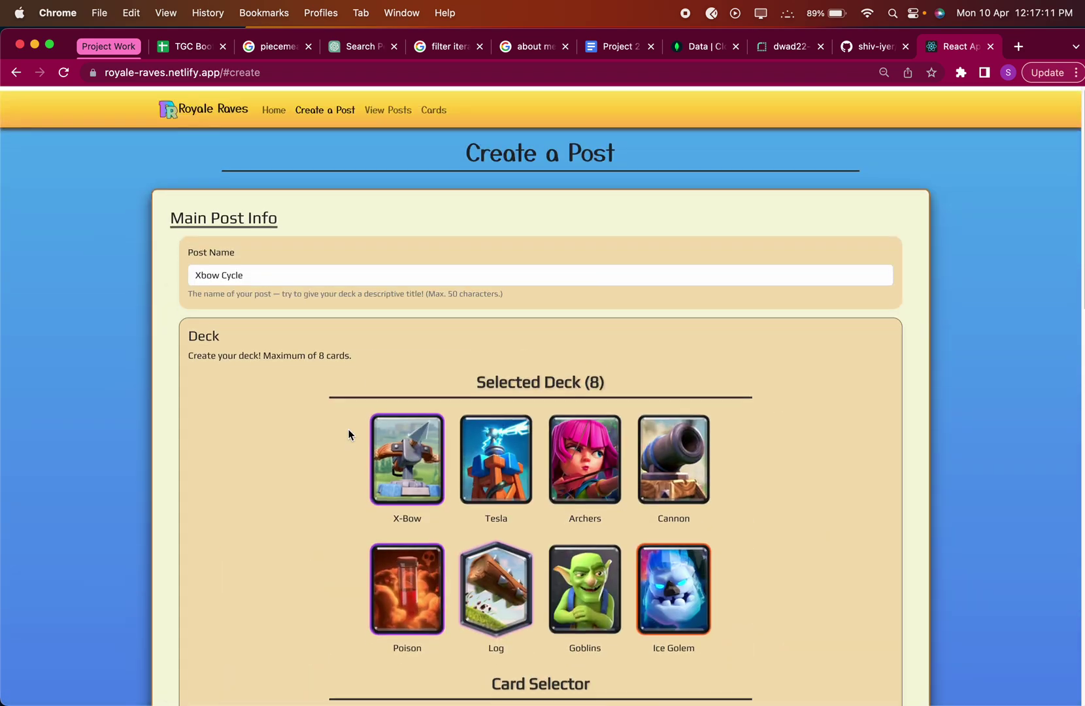
scroll(351, 431, down, 20)
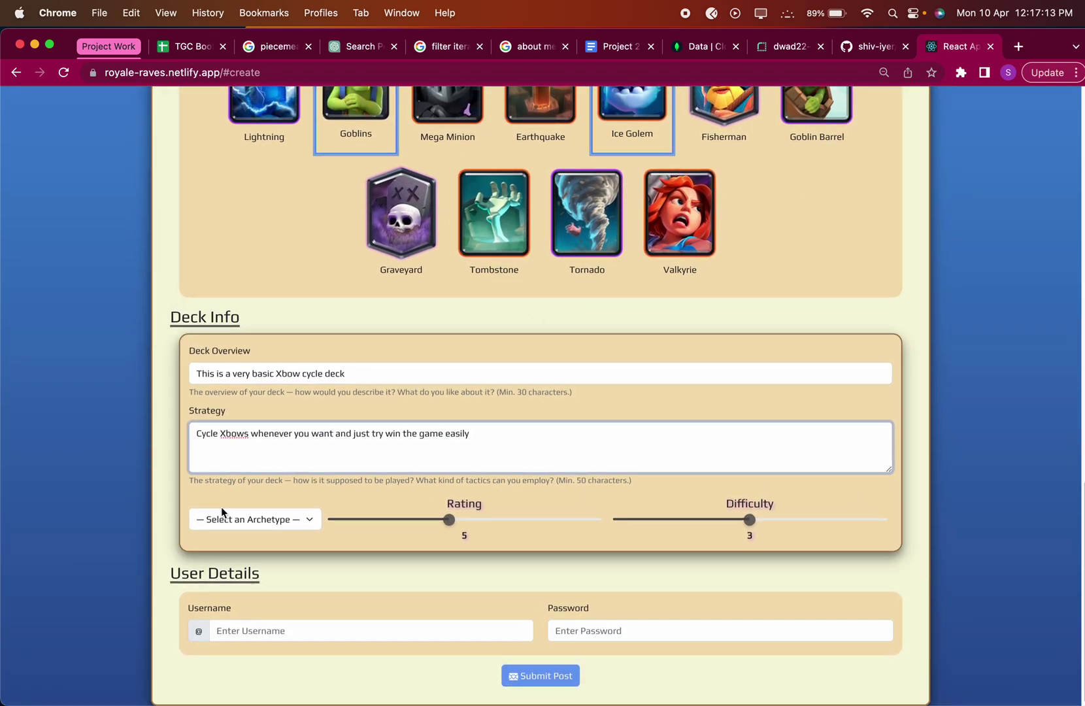
click(233, 520)
Choose the Siege archetype, raise difficulty to 4, and fill in the username and password.
click(238, 582)
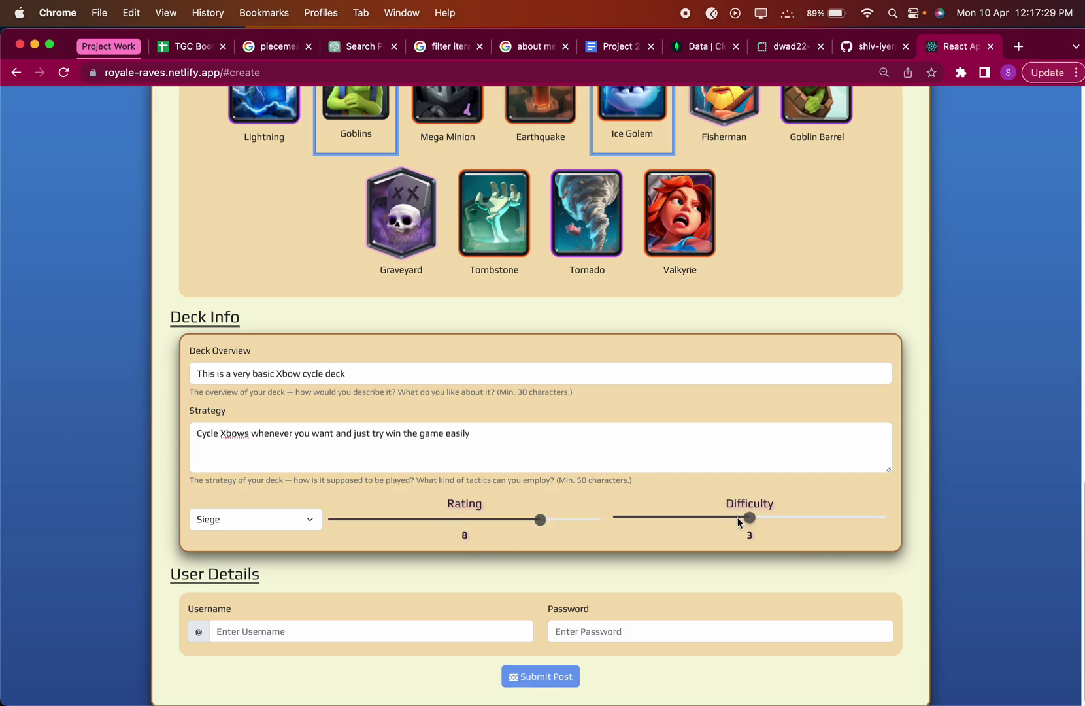
drag(748, 516, 814, 516)
click(351, 629)
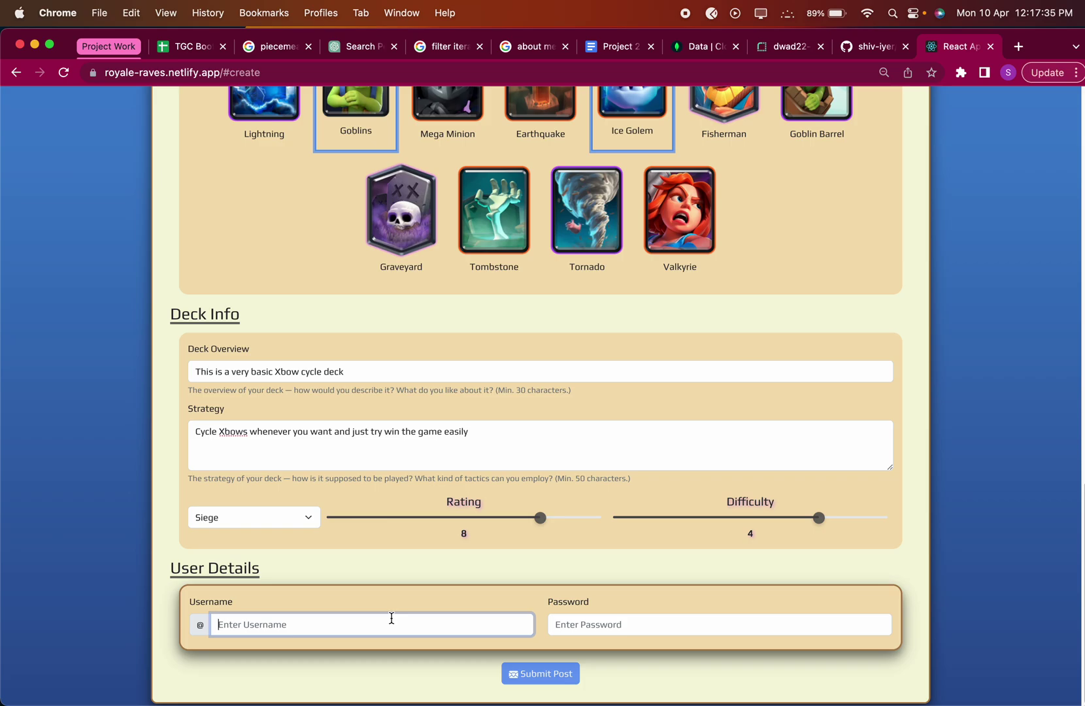
text(Xbow)
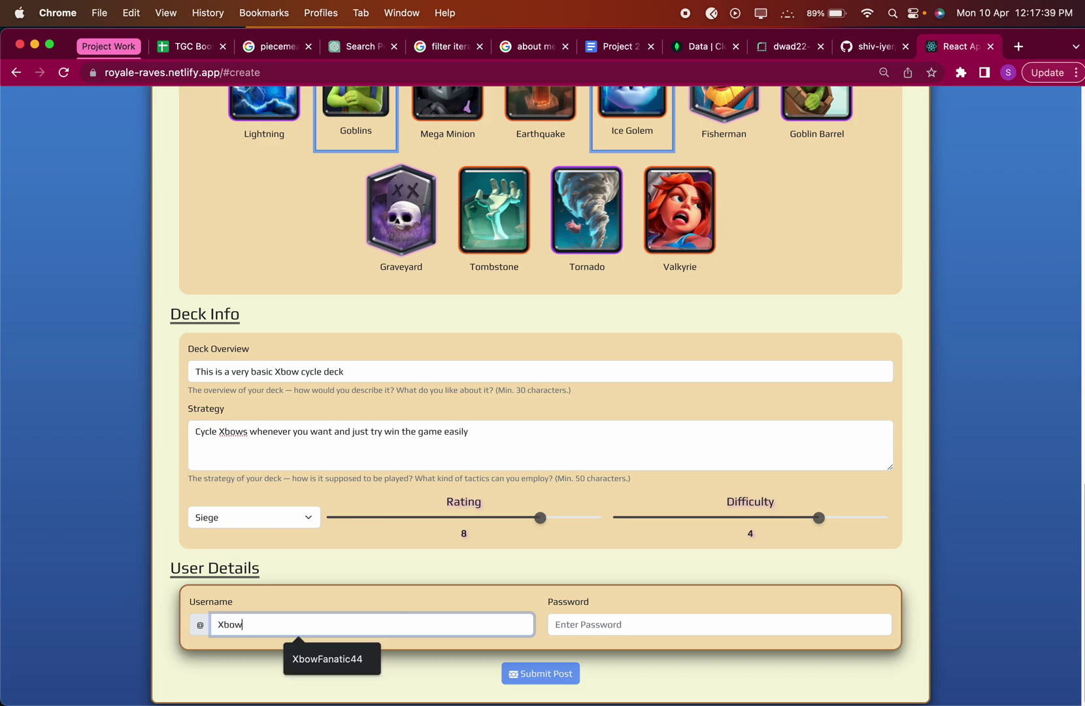
text(Lover)
click(702, 625)
text(12345)
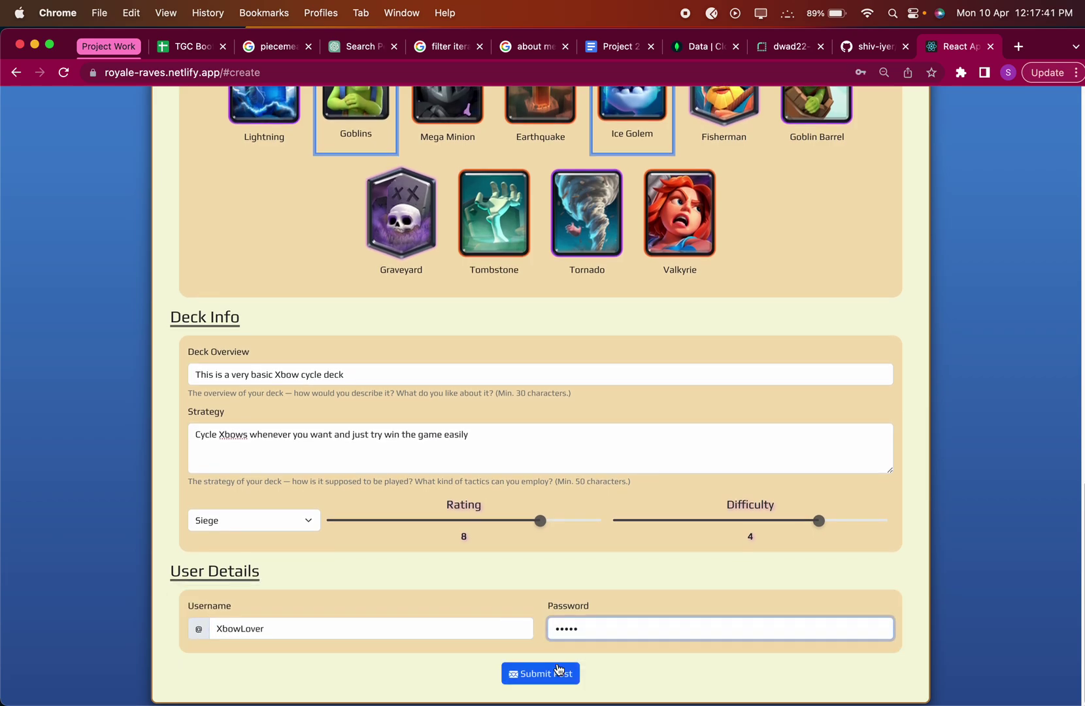
Submit the Xbow Cycle post, dismiss the confirmation, and go to View Posts.
click(557, 673)
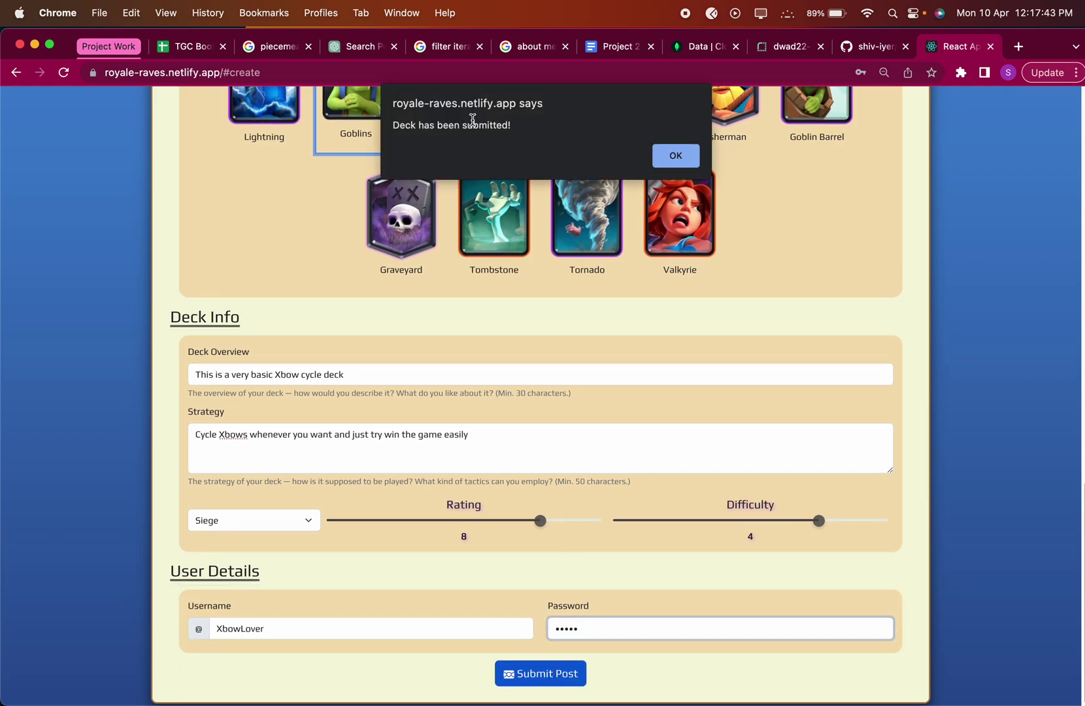
click(662, 156)
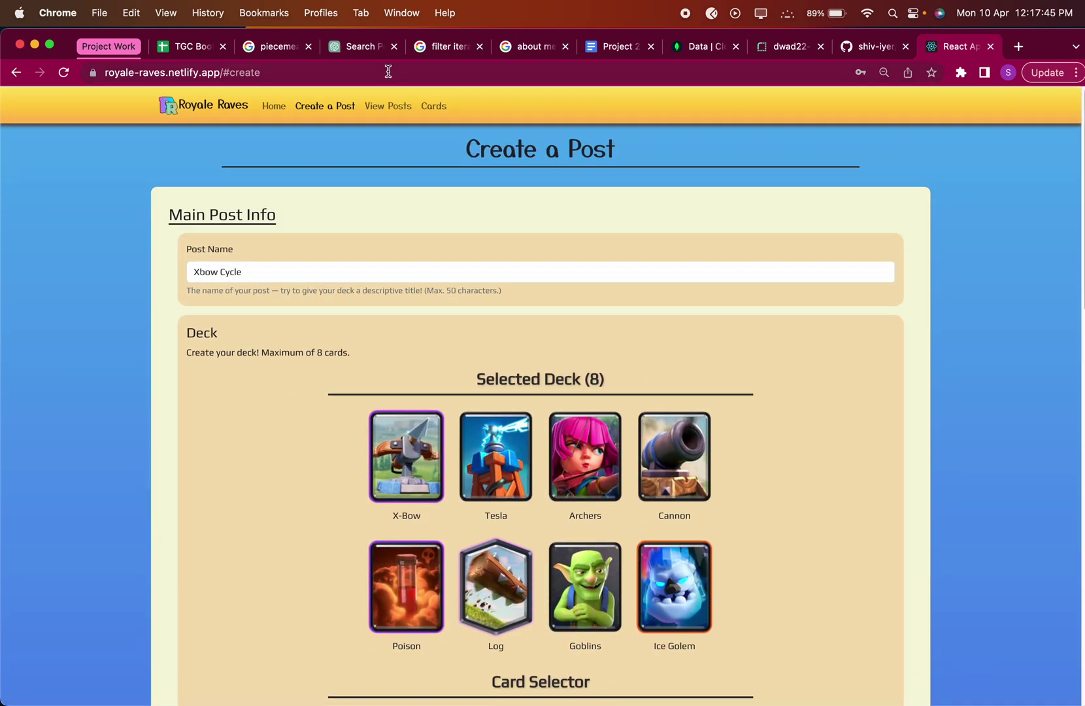
click(391, 108)
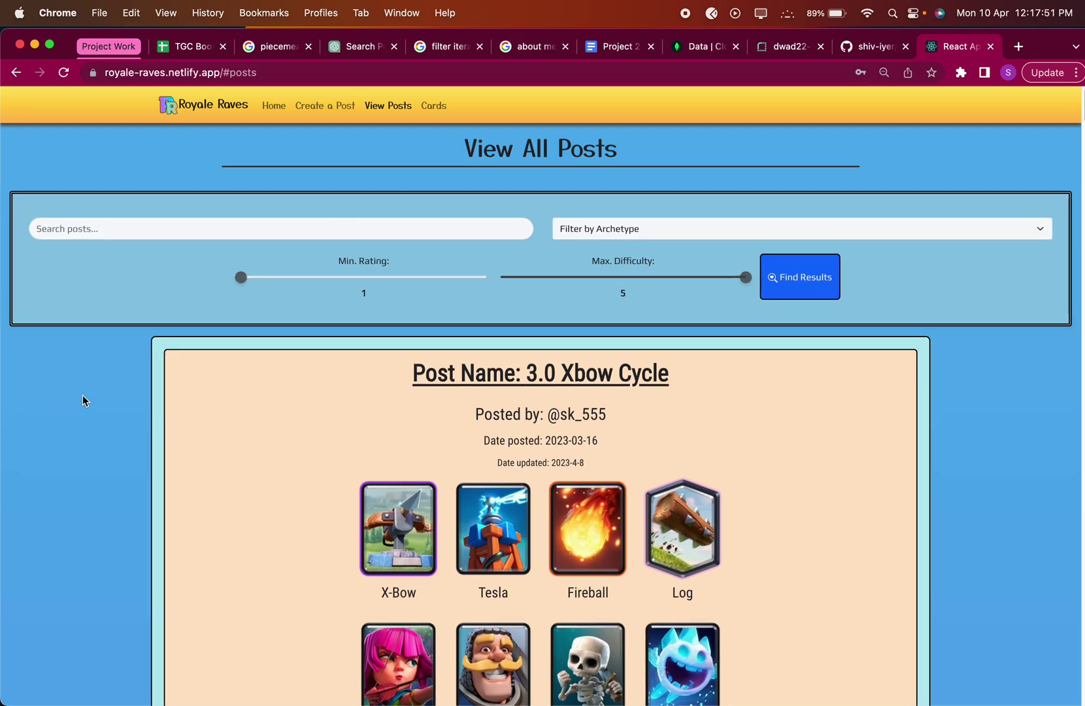
Scroll through the View All Posts page and reload it back to the top.
scroll(98, 384, down, 20)
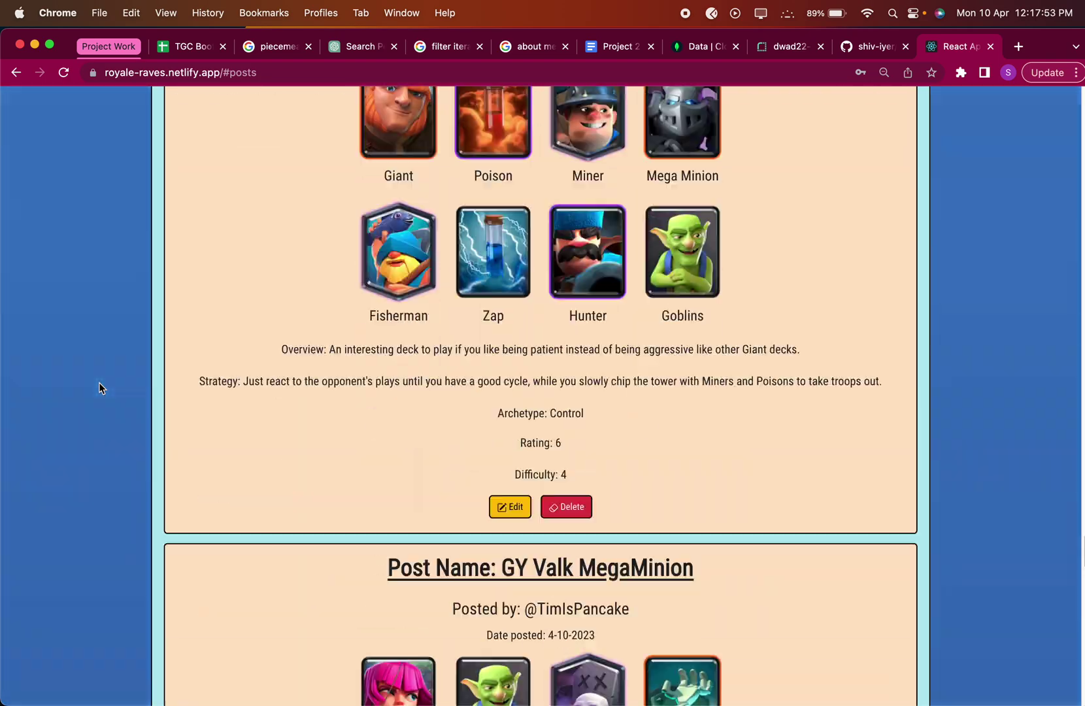
scroll(98, 383, down, 15)
scroll(98, 382, up, 2)
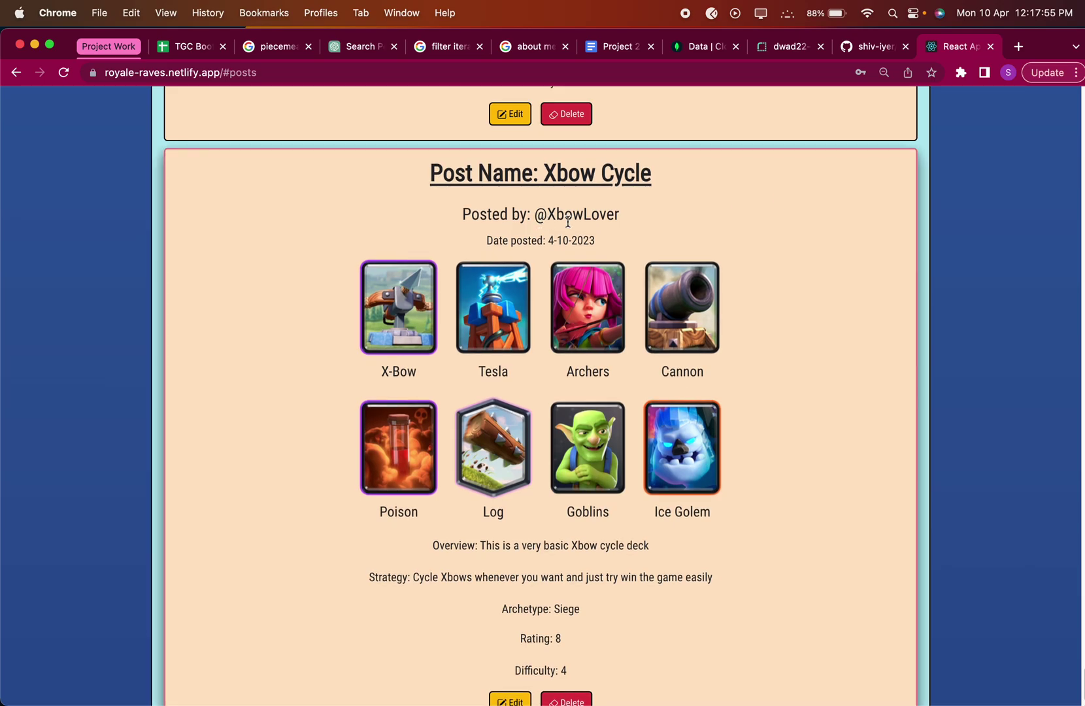
scroll(730, 218, down, 20)
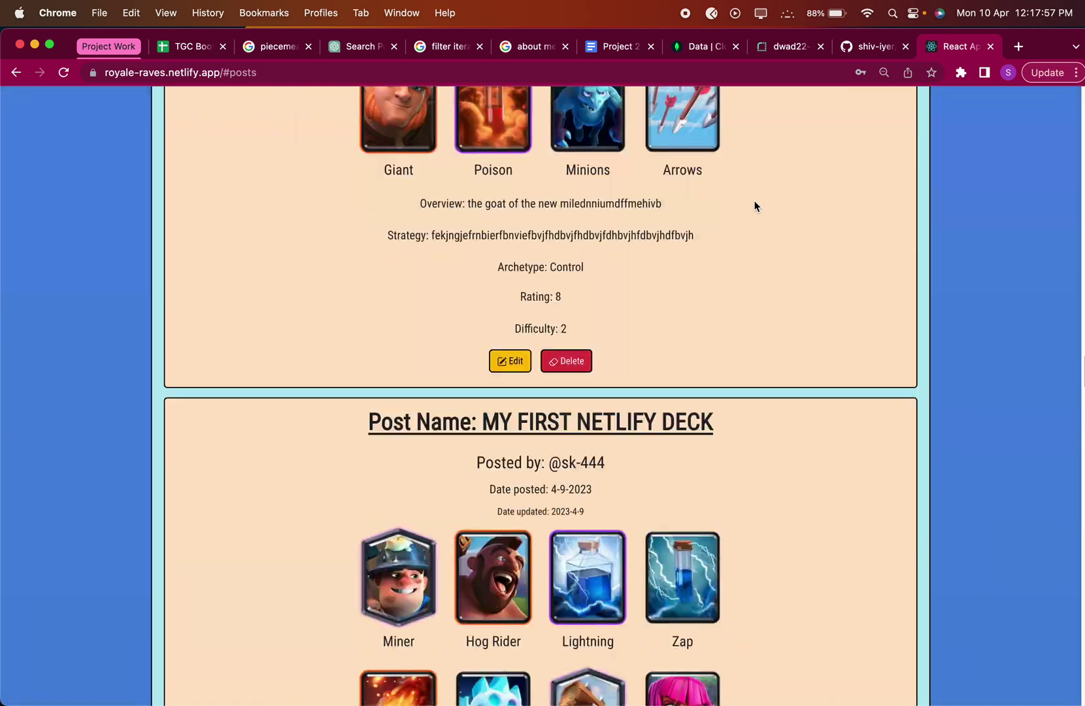
key(super+r)
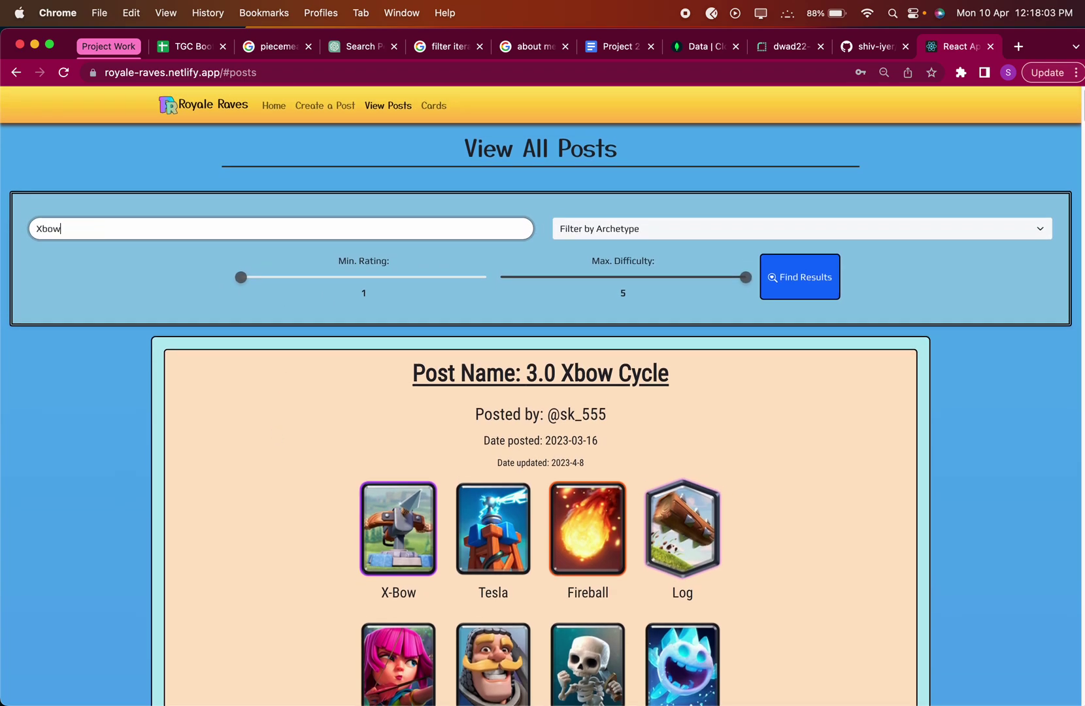
Search posts for 'Xbow' and scroll through the matching decks, including Xbow Cycle.
click(816, 278)
scroll(787, 405, down, 12)
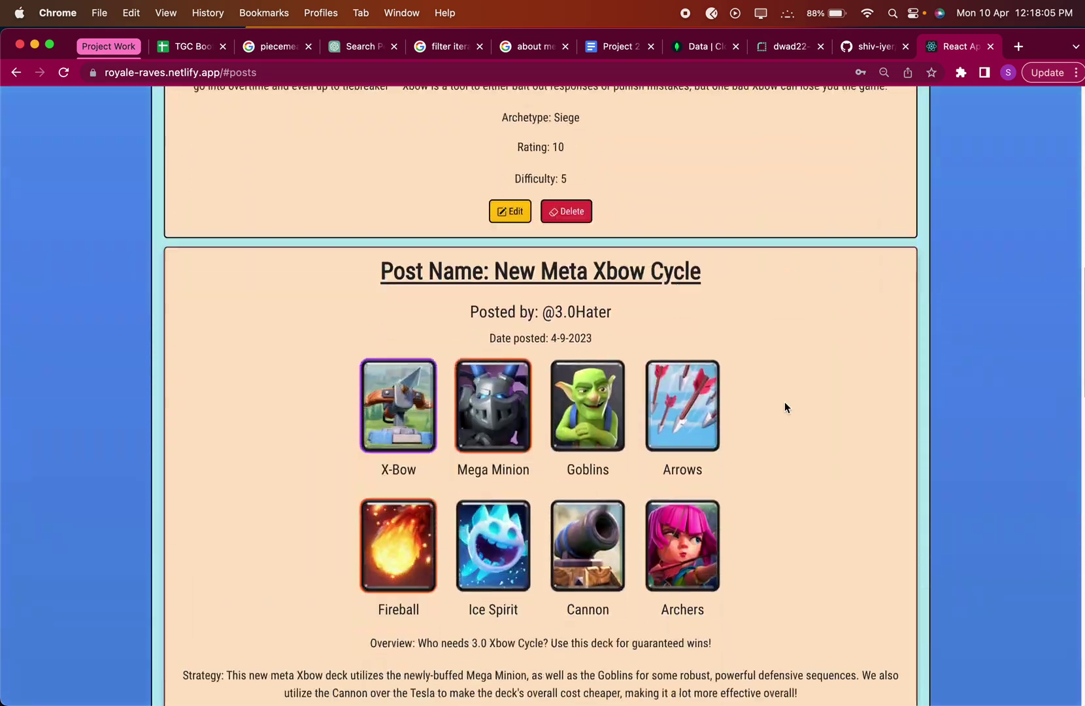
scroll(784, 407, down, 4)
scroll(711, 391, up, 20)
scroll(690, 394, down, 20)
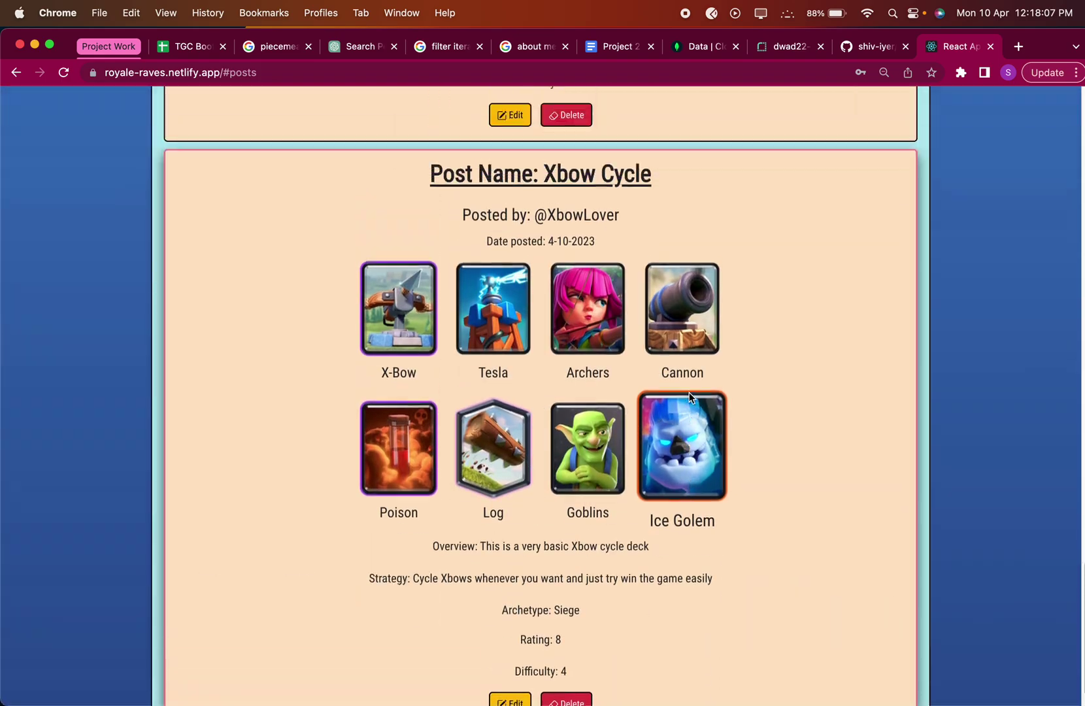
scroll(689, 397, up, 1)
scroll(625, 251, up, 20)
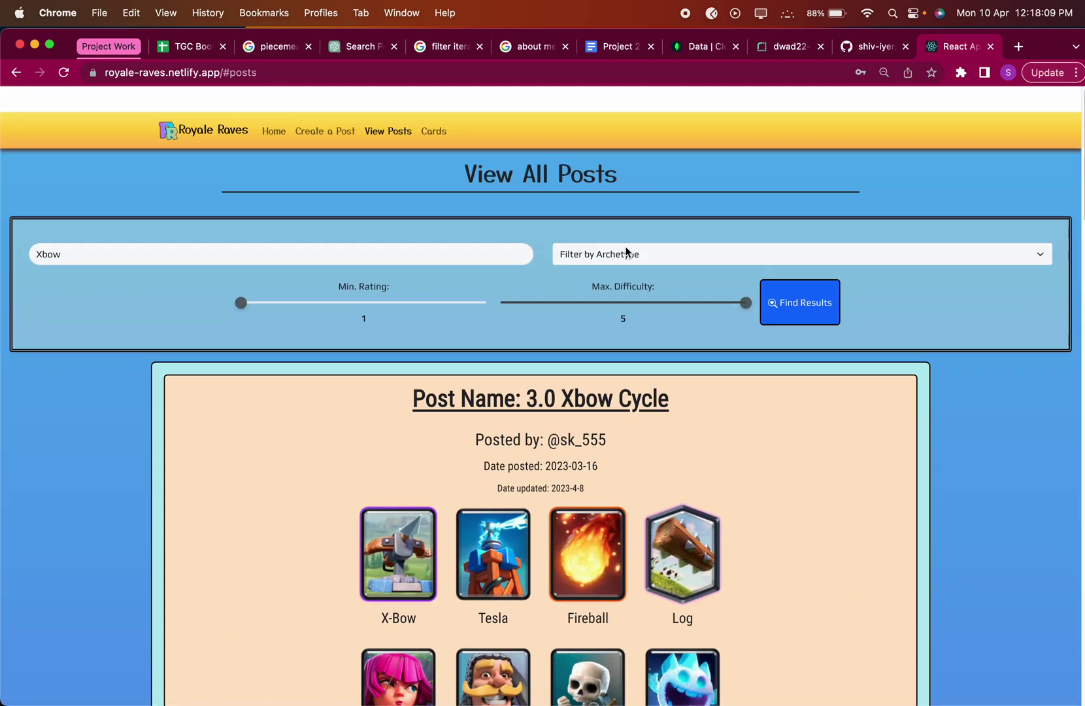
Clear the Xbow search and the posting-date selection to list all posts.
click(322, 229)
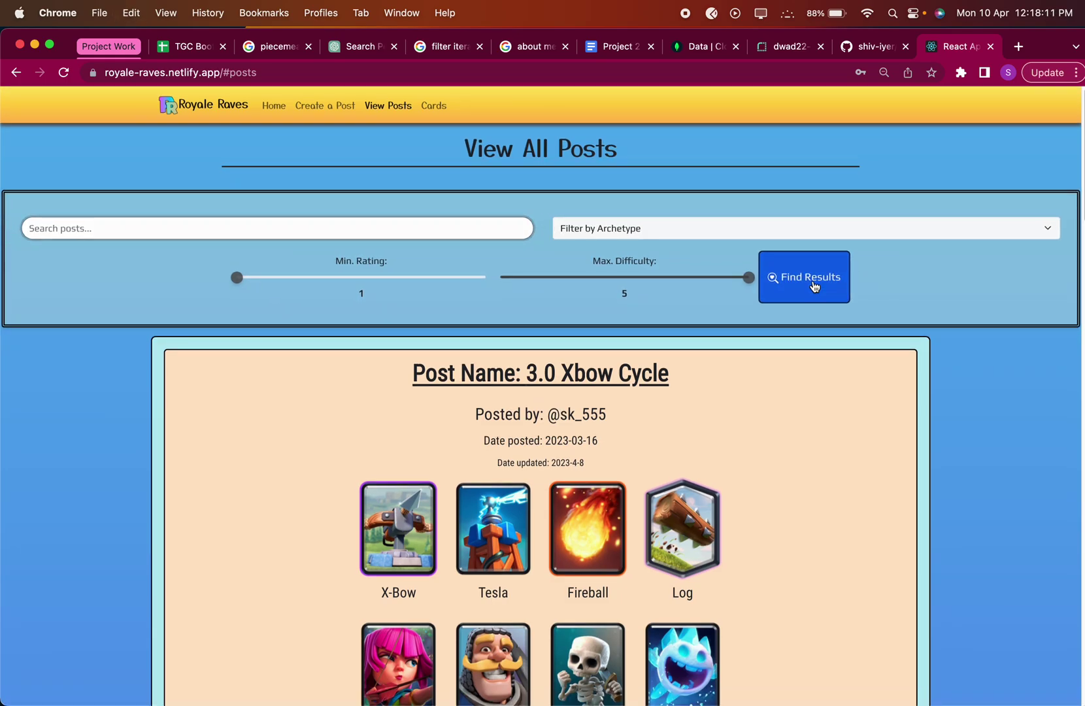
scroll(814, 288, down, 10)
scroll(814, 284, up, 12)
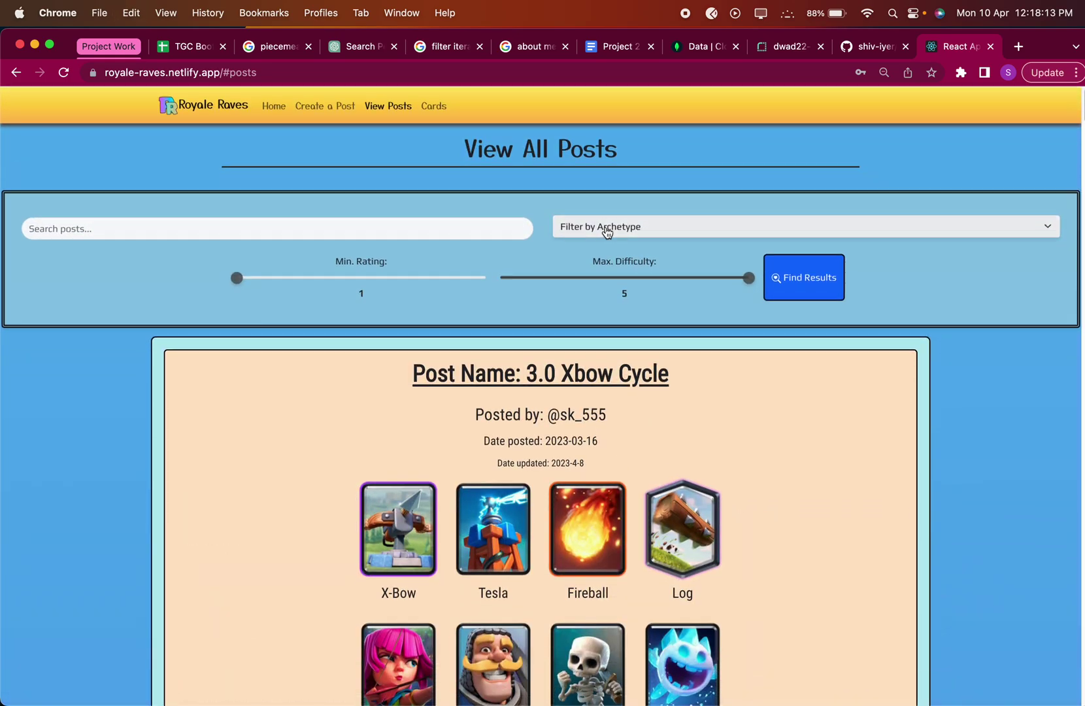
scroll(588, 249, down, 10)
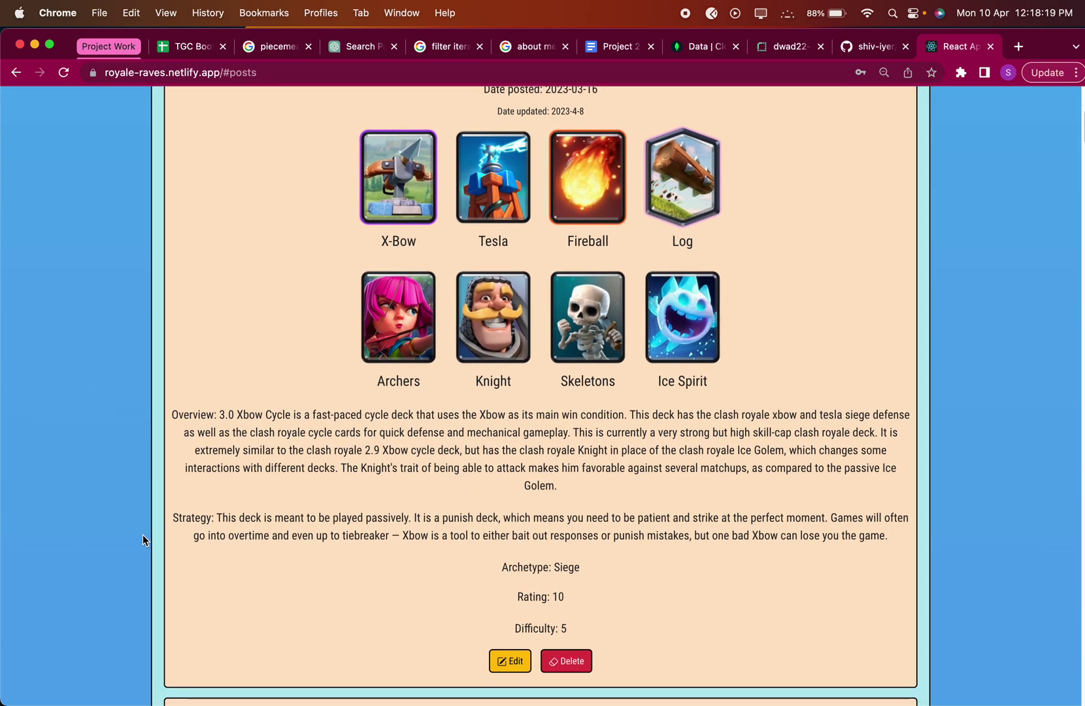
scroll(536, 597, up, 4)
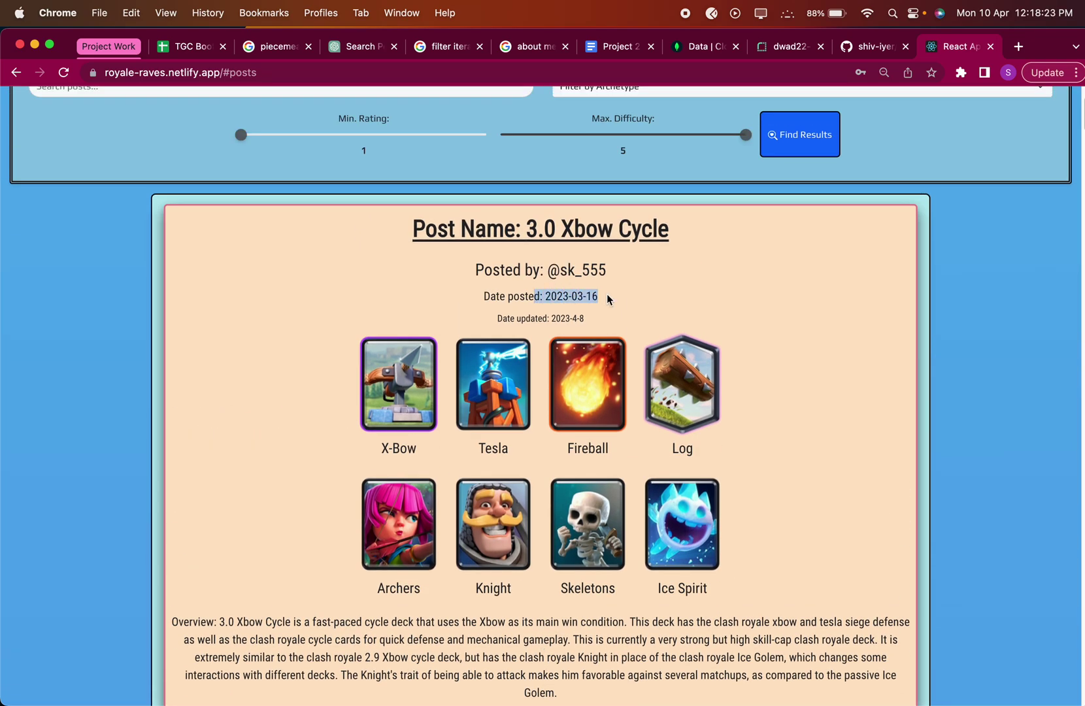
click(609, 299)
scroll(606, 294, down, 20)
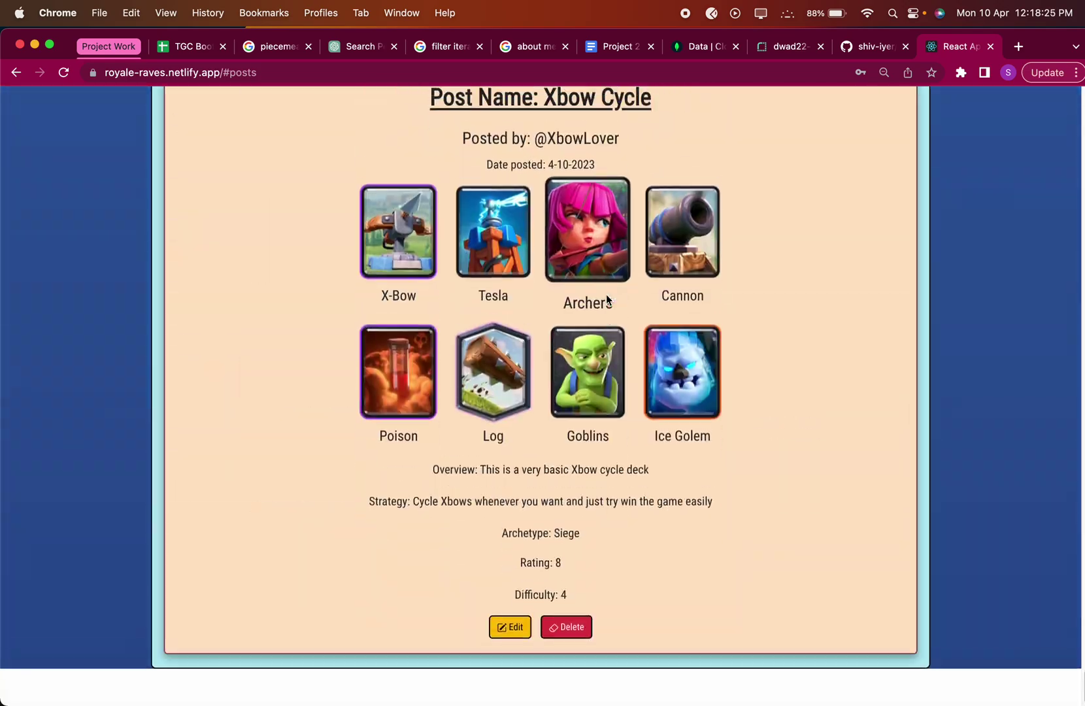
scroll(606, 294, up, 2)
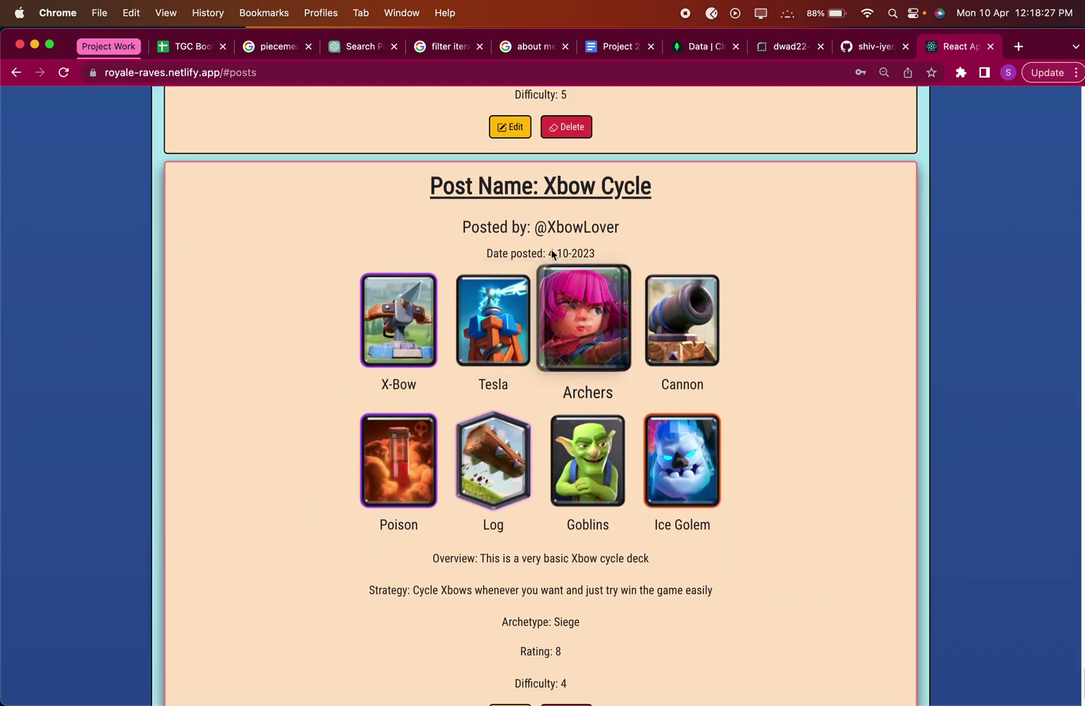
scroll(552, 254, up, 20)
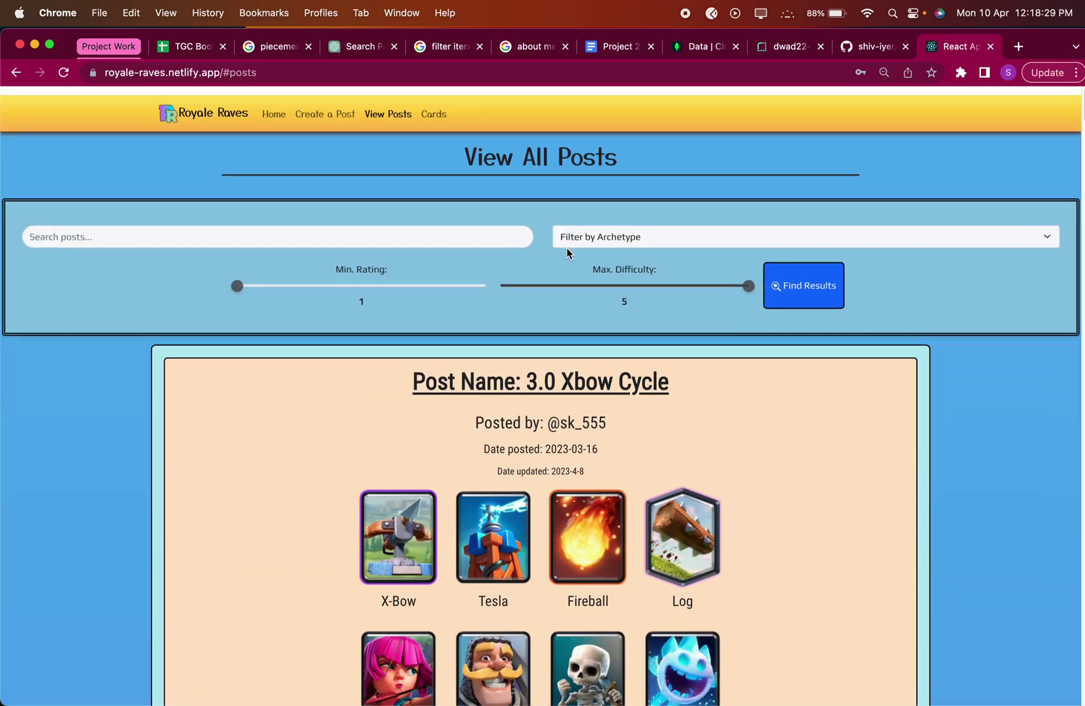
Filter the posts to show only the Siege archetype.
click(568, 243)
click(625, 290)
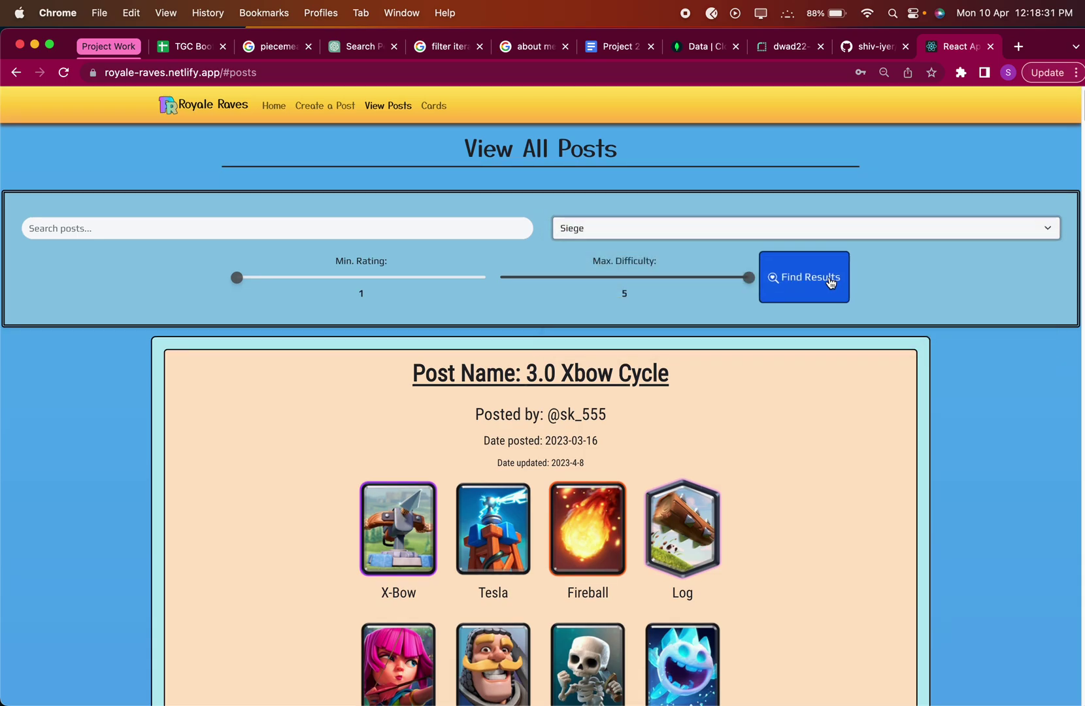
click(831, 281)
scroll(818, 386, down, 15)
scroll(818, 386, up, 20)
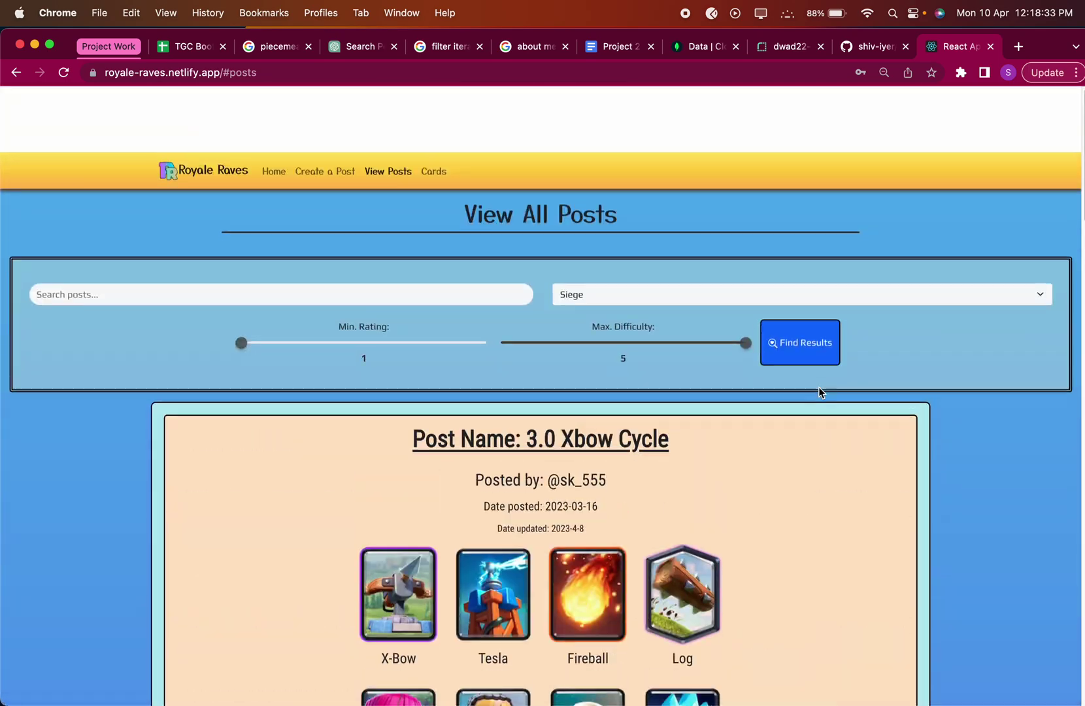
Switch the archetype filter from Siege to Beatdown.
click(620, 229)
click(615, 176)
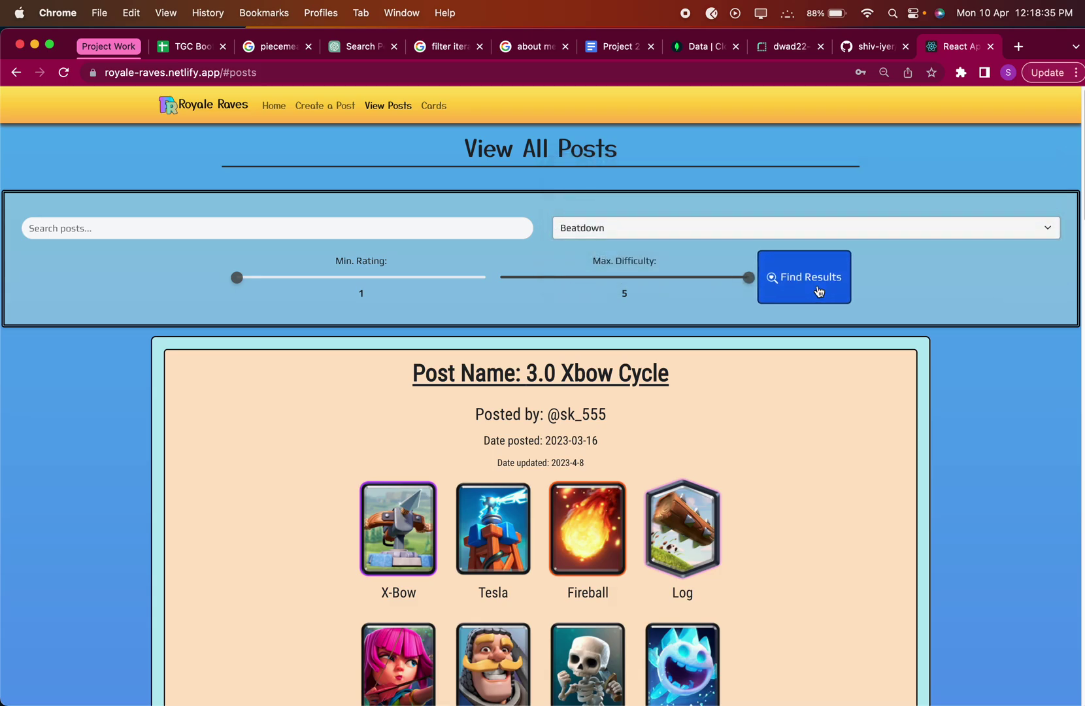
click(819, 290)
scroll(777, 468, down, 10)
scroll(777, 468, up, 15)
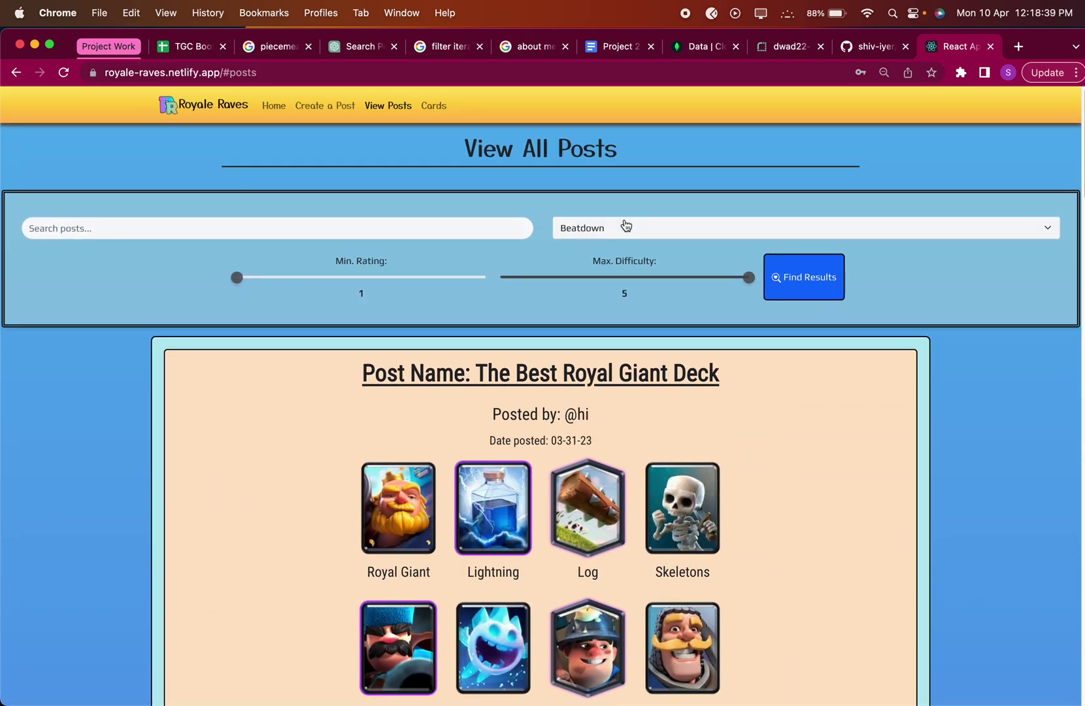
click(625, 226)
click(402, 277)
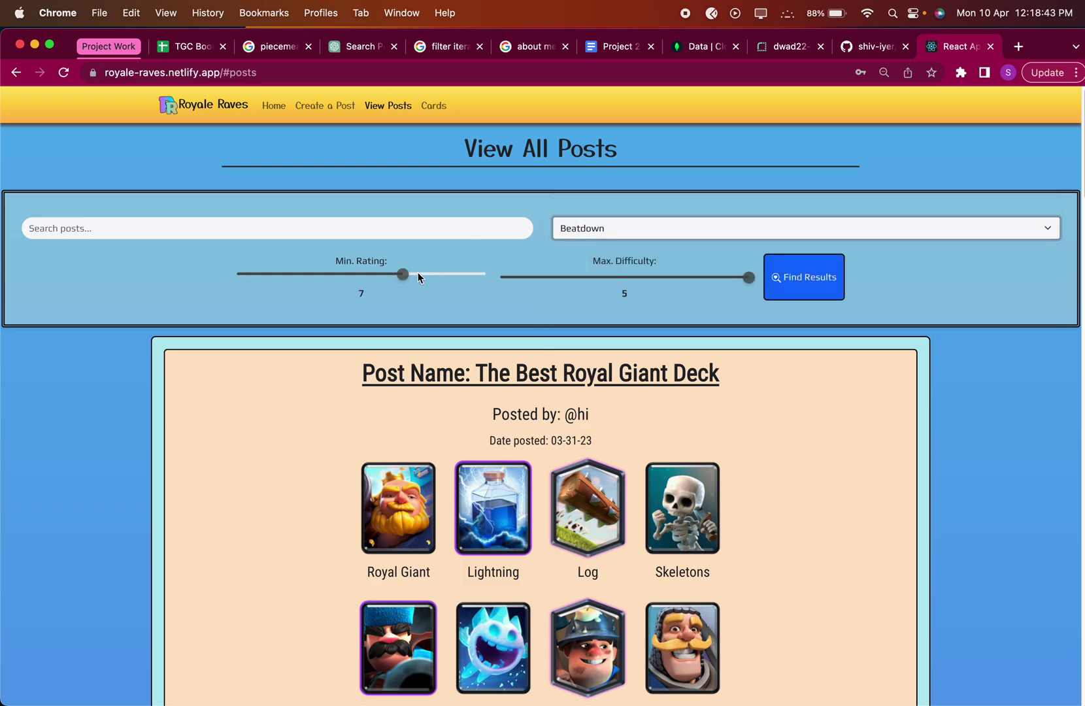
Limit the Beatdown results to Min. Rating 7 and Max. Difficulty 3.
click(827, 275)
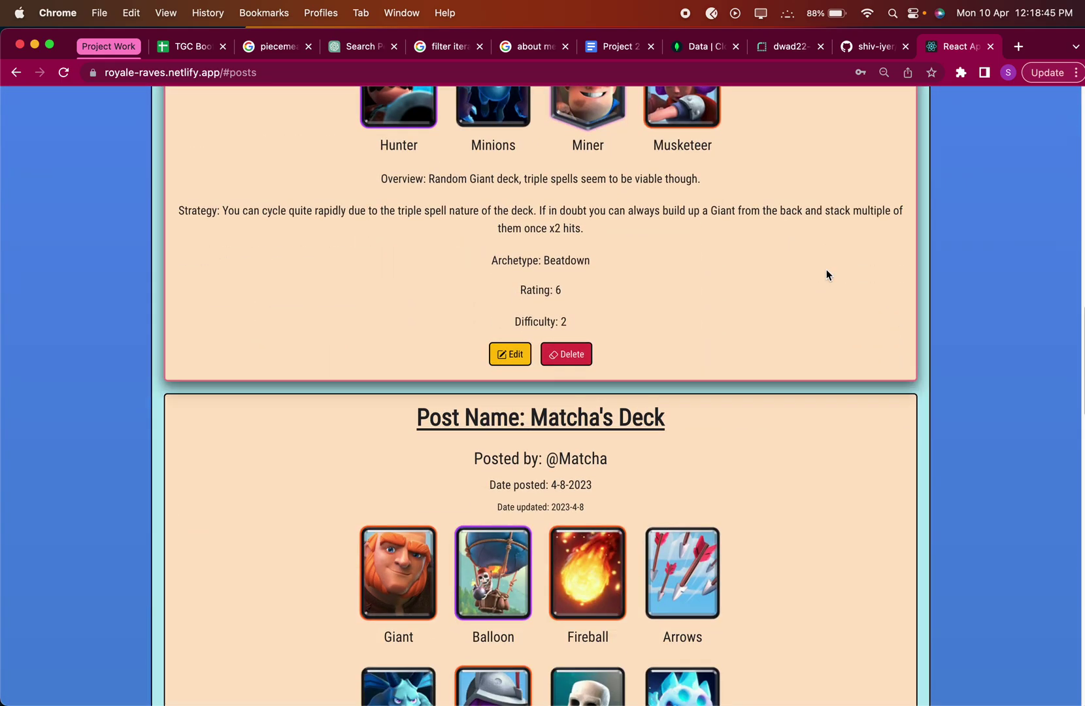
scroll(588, 327, up, 10)
click(787, 278)
scroll(743, 382, down, 10)
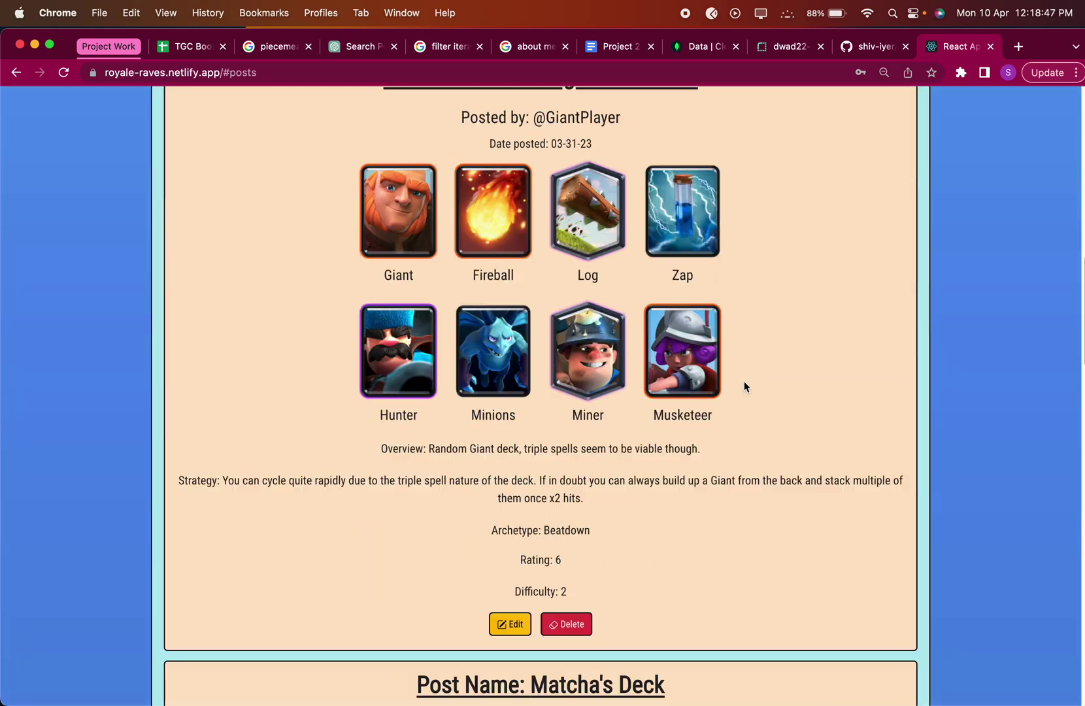
scroll(744, 381, up, 10)
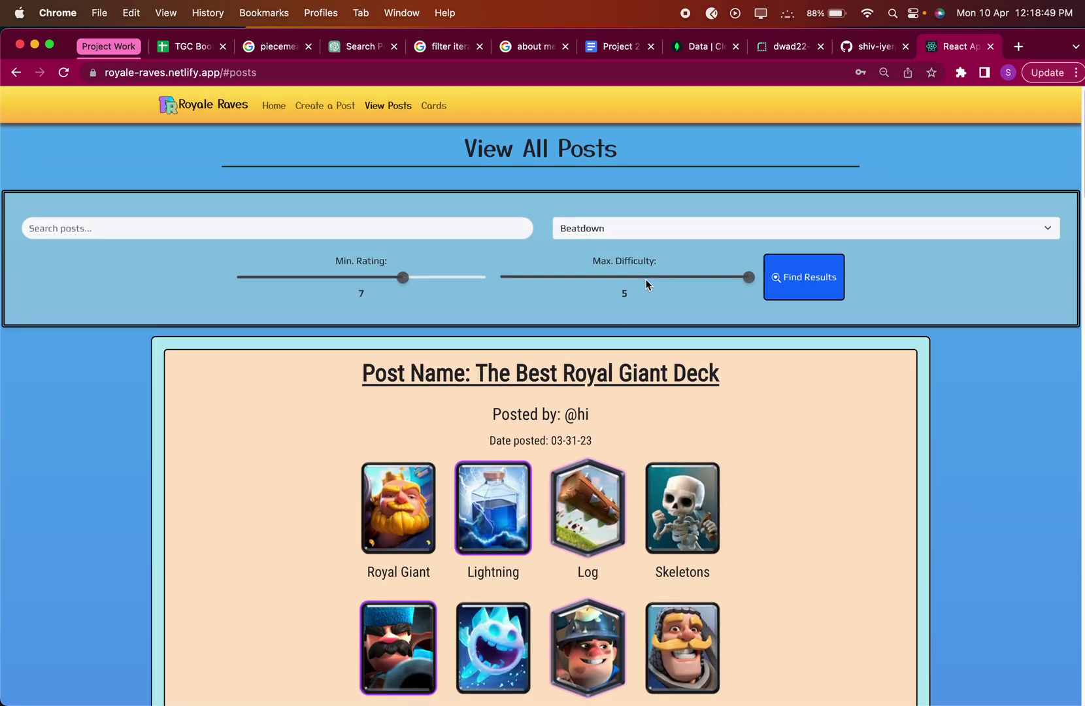
click(644, 285)
click(805, 280)
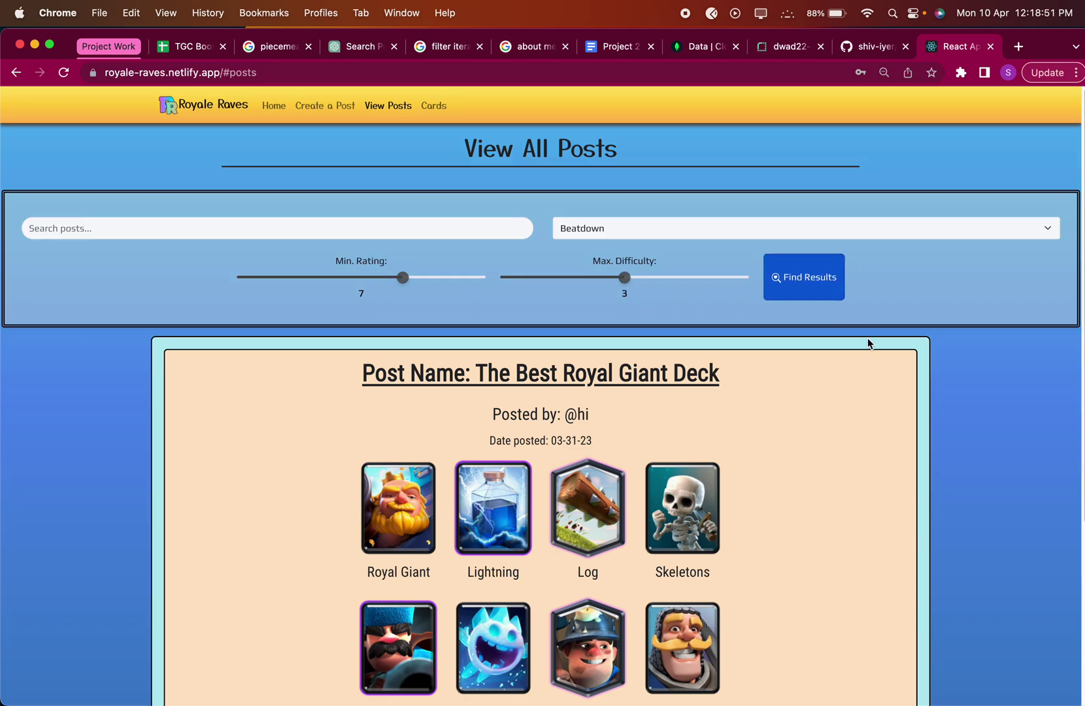
scroll(896, 384, down, 5)
scroll(573, 620, up, 1)
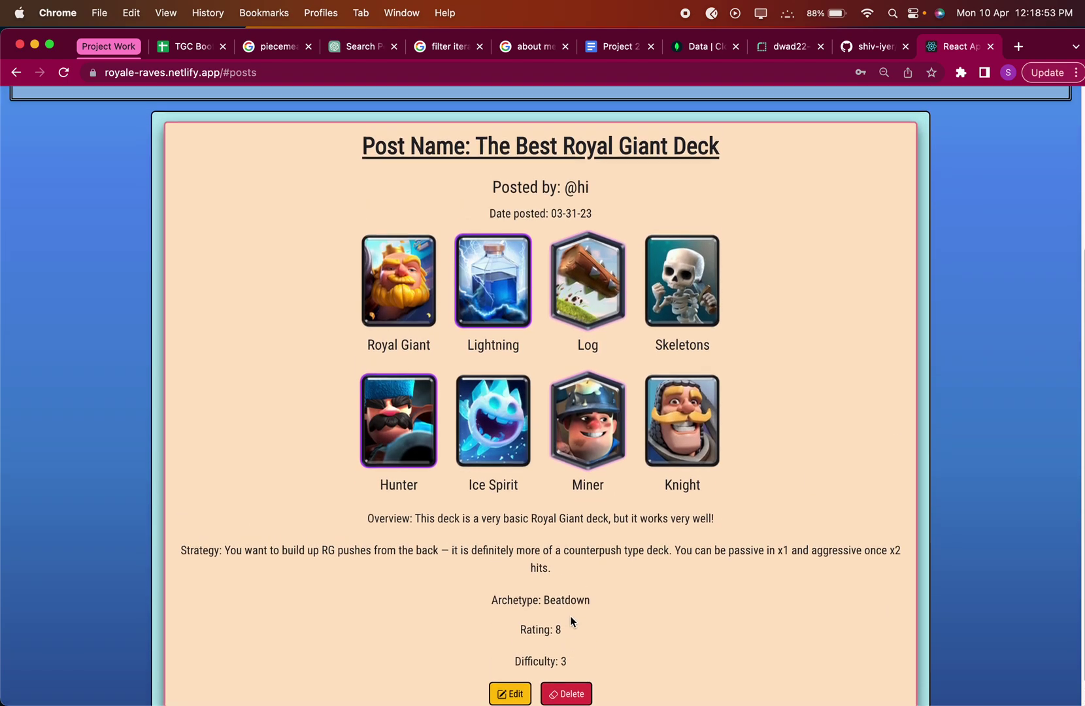
scroll(564, 657, up, 7)
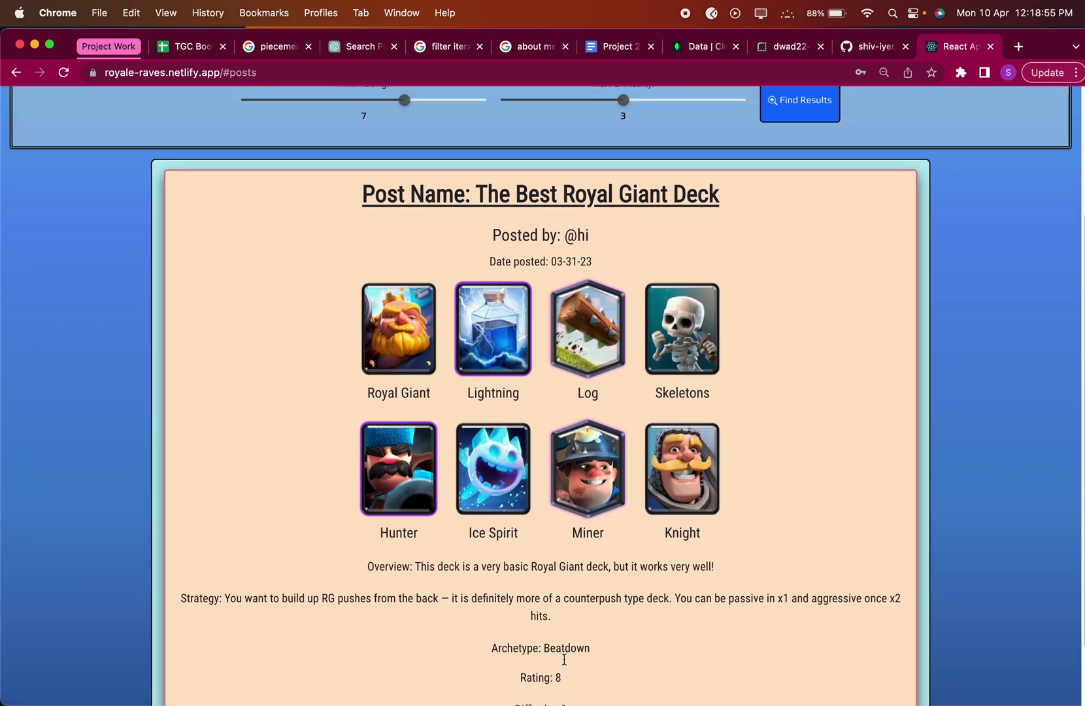
scroll(559, 608, down, 8)
scroll(558, 602, up, 8)
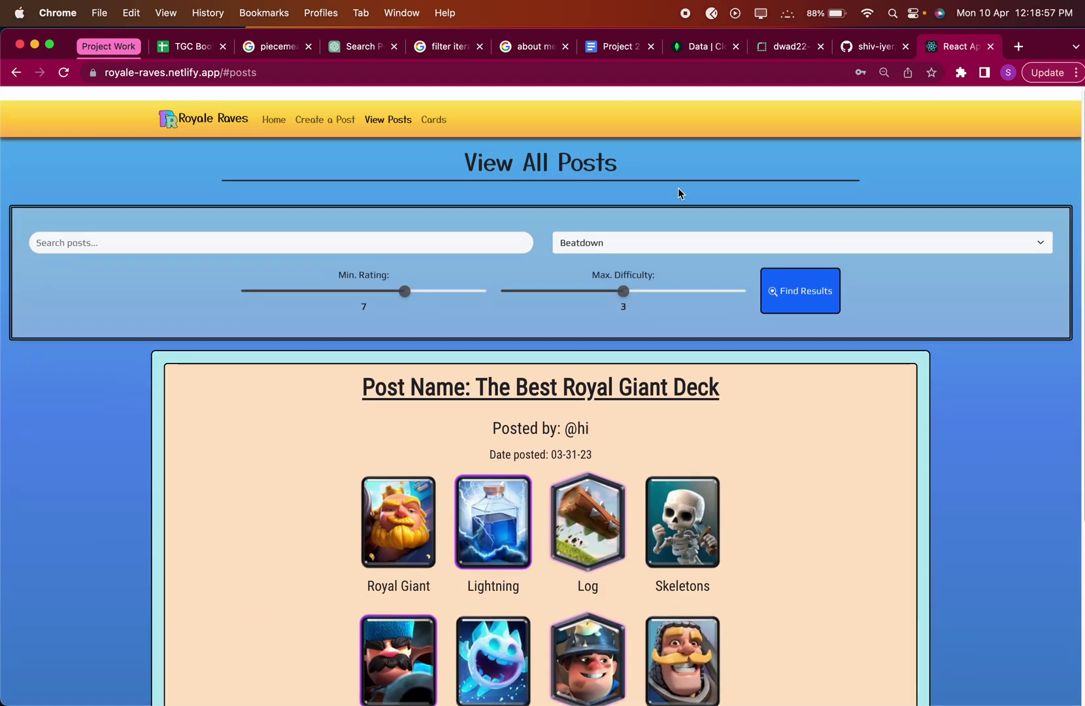
Reload the full unfiltered list of posts.
click(562, 230)
click(374, 68)
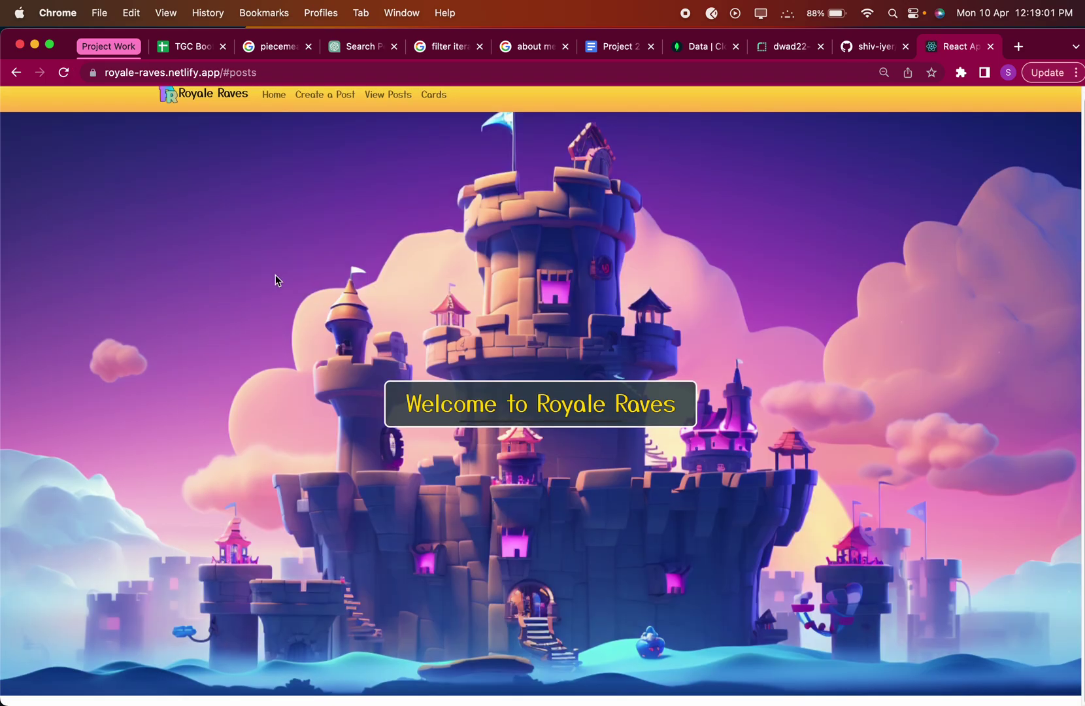
click(377, 98)
scroll(346, 268, down, 20)
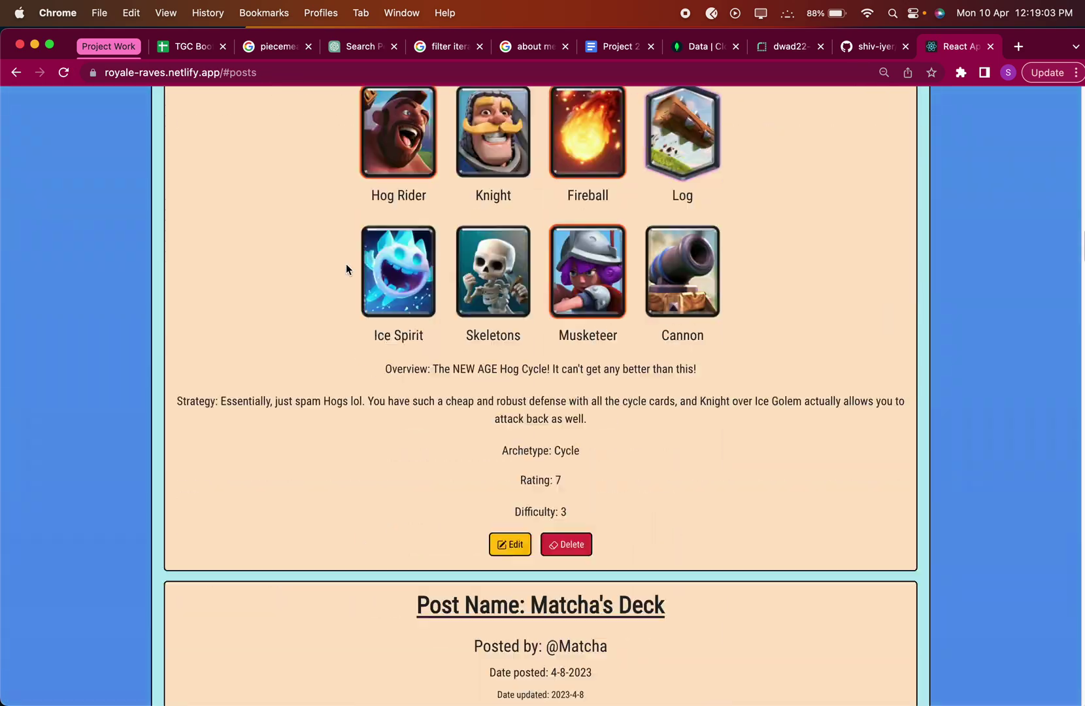
scroll(346, 263, down, 20)
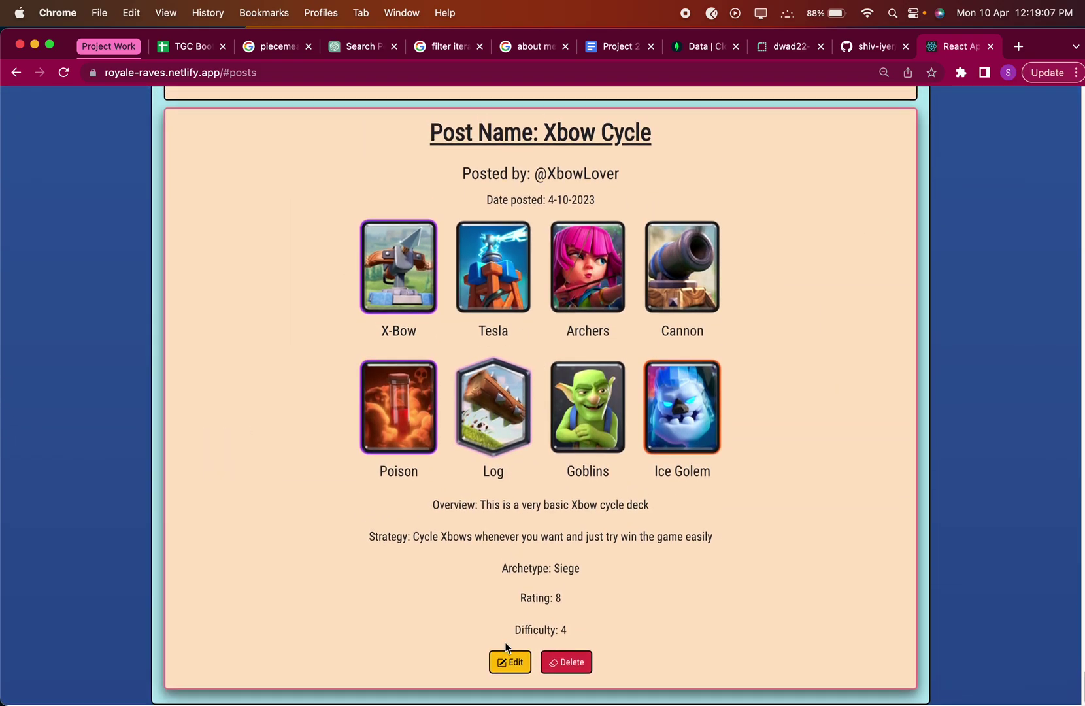
Open the Xbow Cycle post in the Update Post form and review it.
click(511, 668)
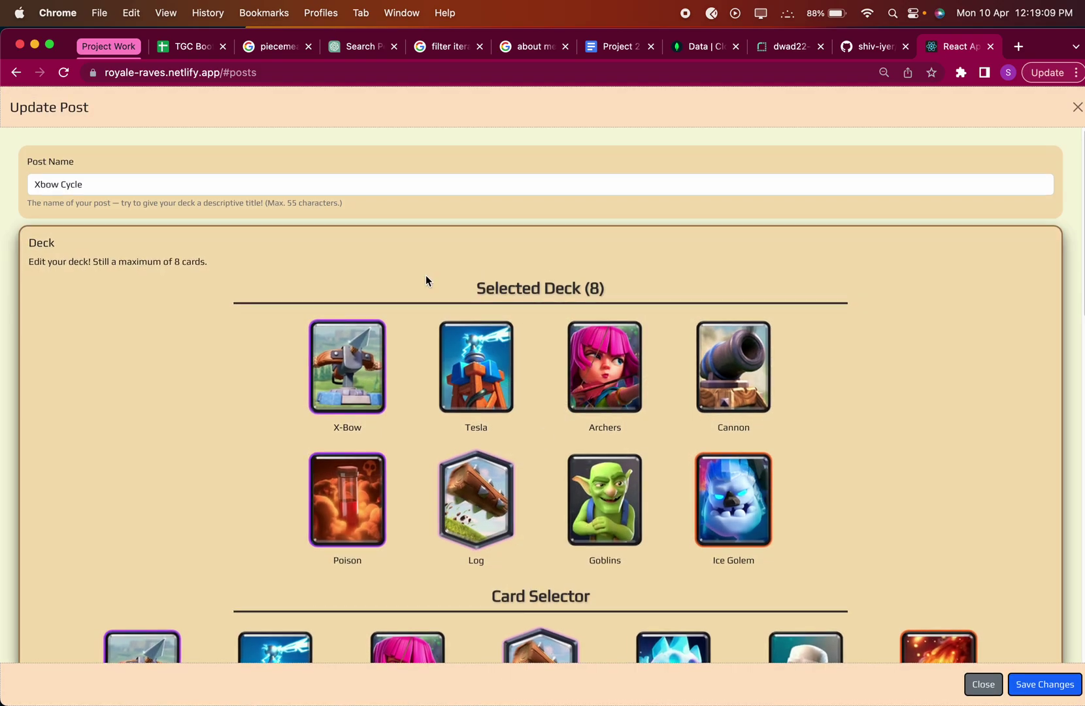
scroll(426, 275, down, 10)
scroll(426, 276, up, 10)
scroll(131, 168, down, 10)
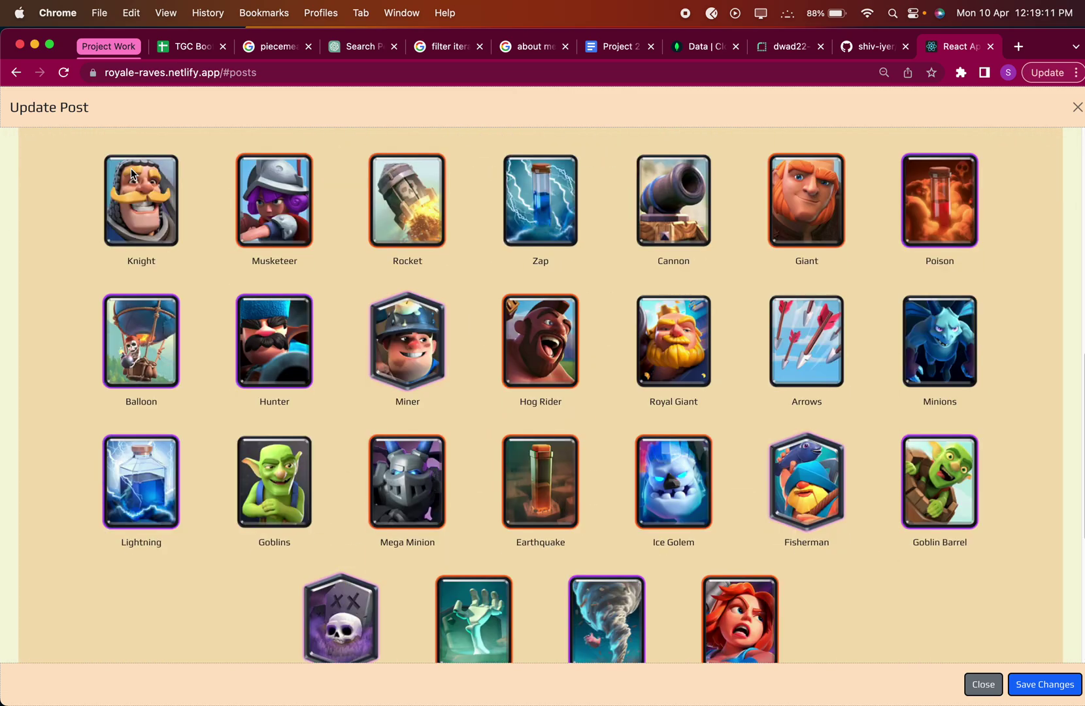
scroll(422, 288, up, 10)
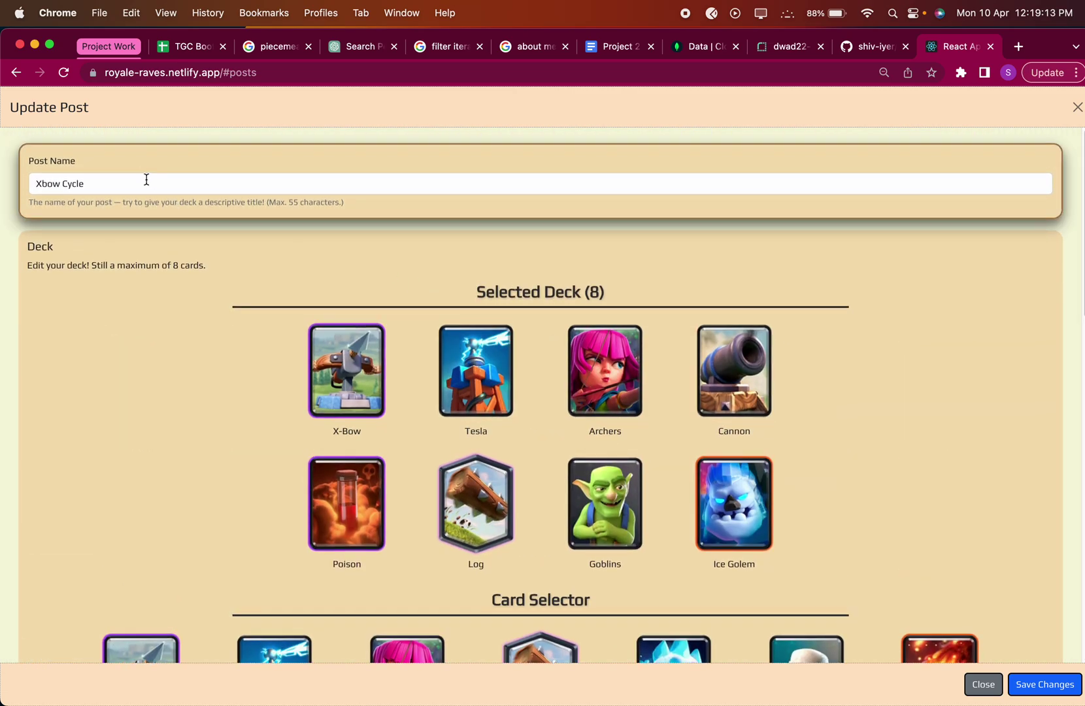
click(126, 182)
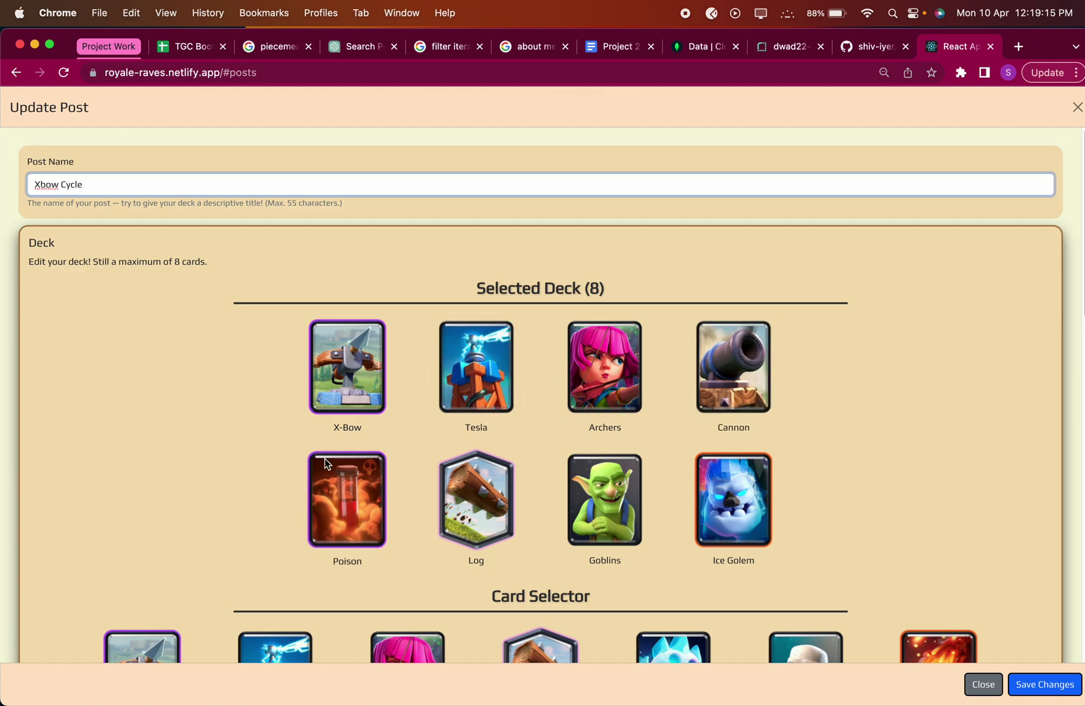
scroll(459, 444, down, 10)
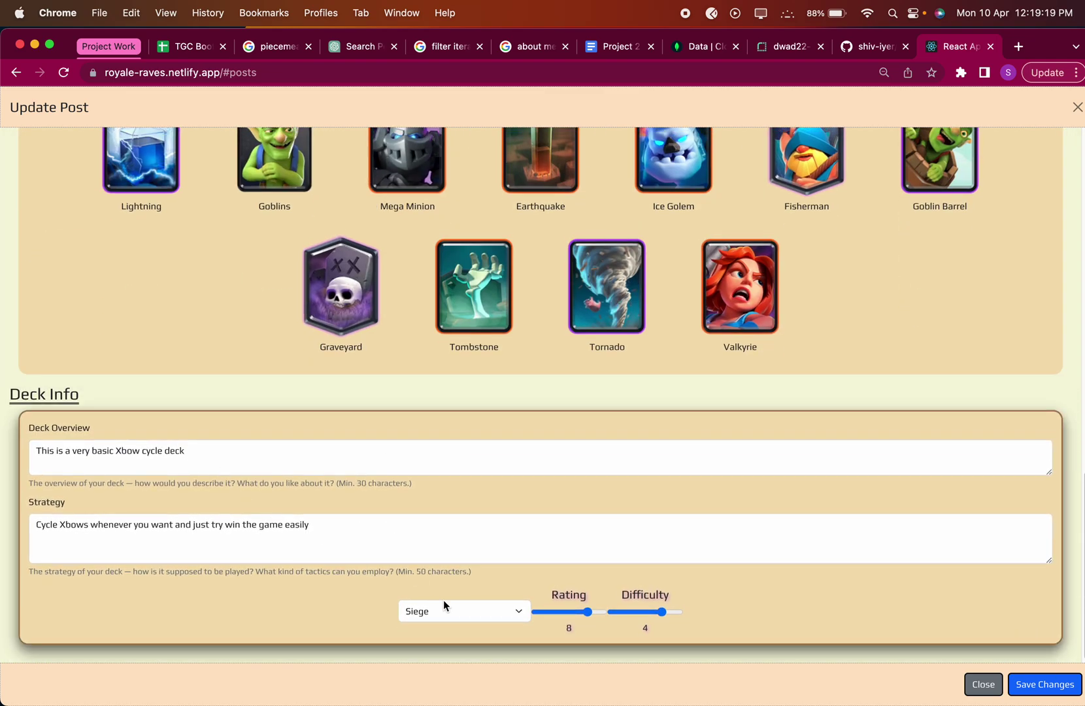
scroll(320, 509, up, 10)
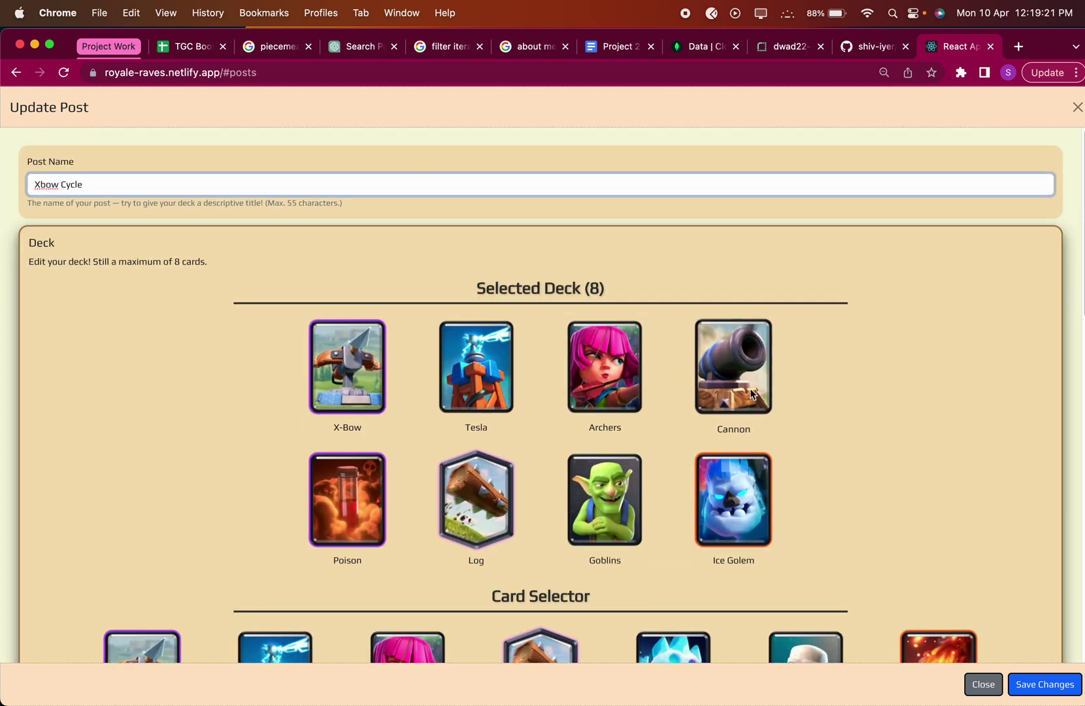
scroll(732, 425, down, 3)
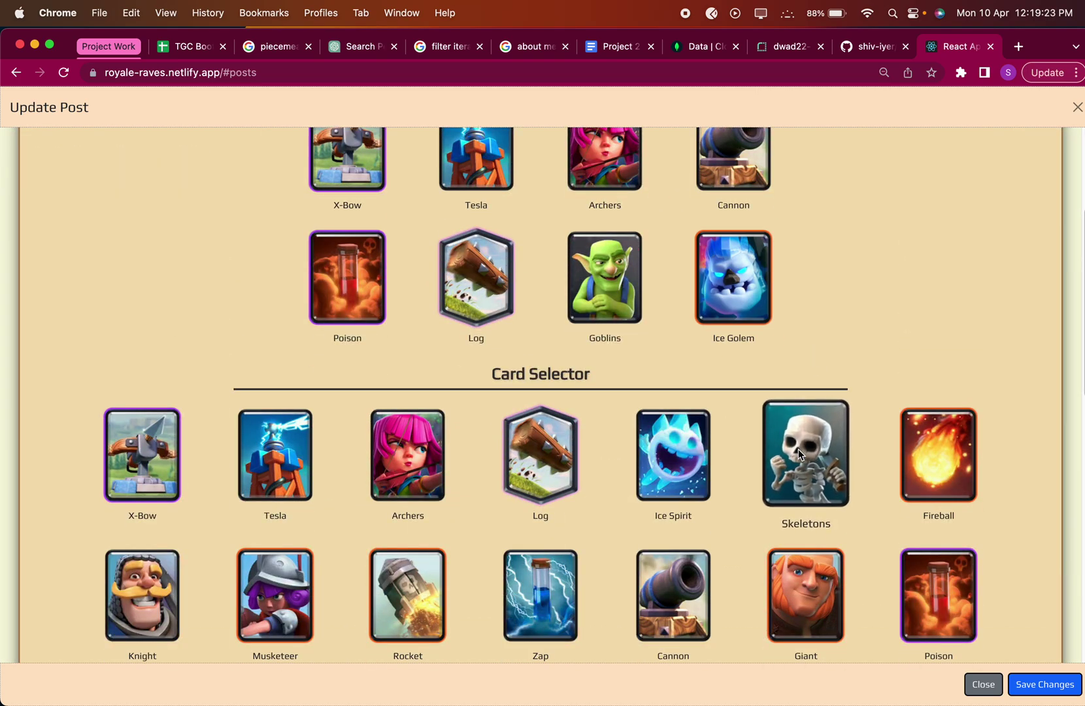
scroll(800, 280, up, 3)
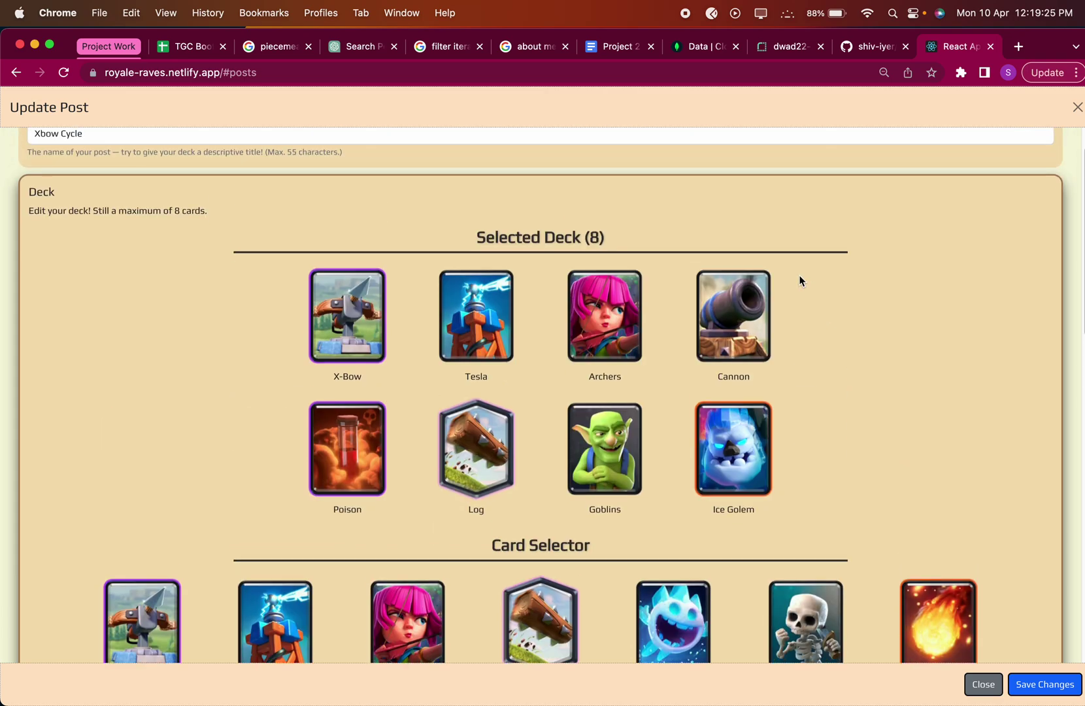
Replace Ice Golem and Goblins in the deck with Miner and Hog Rider.
click(733, 444)
click(589, 451)
scroll(576, 455, down, 8)
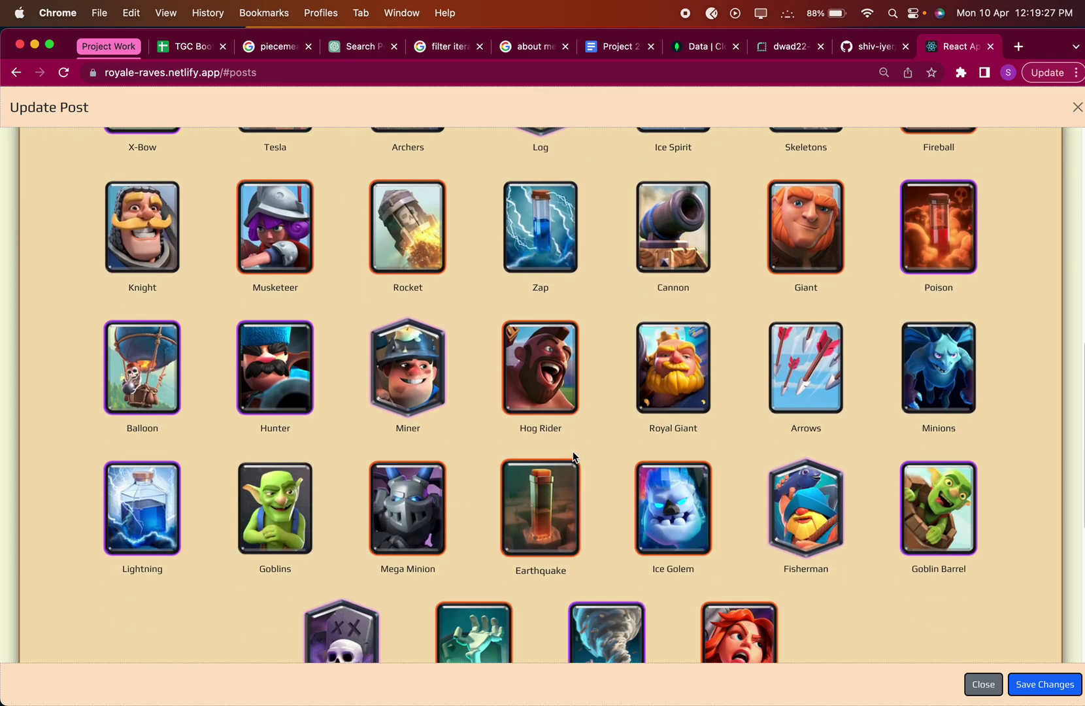
click(430, 353)
click(541, 366)
scroll(540, 366, up, 10)
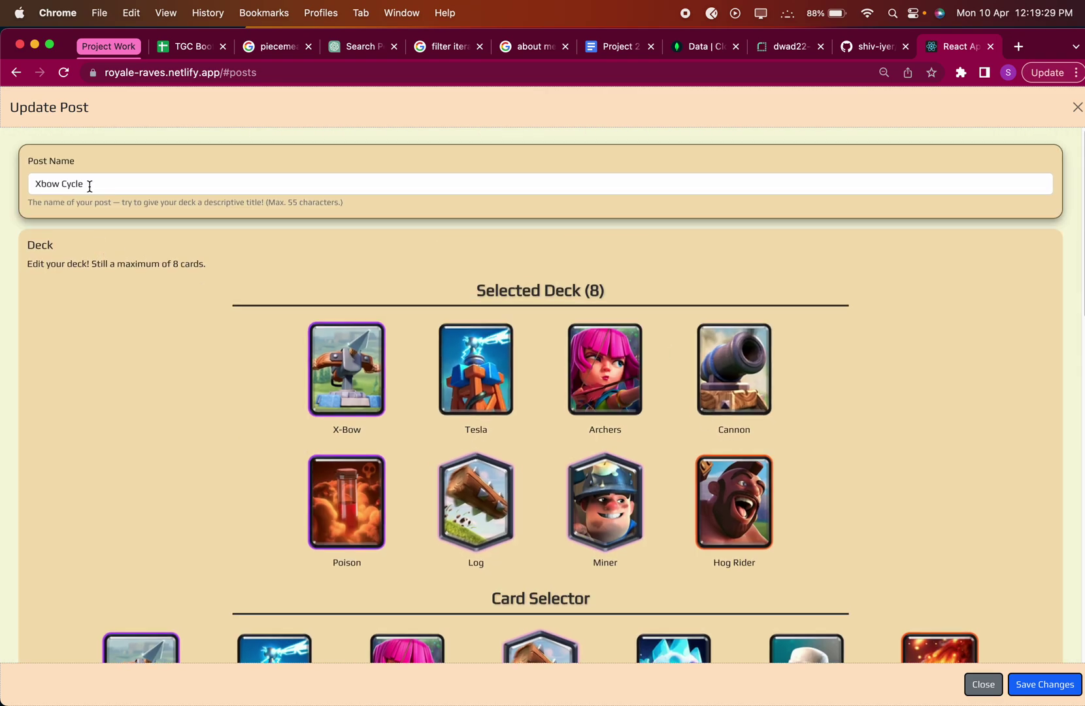
Rename the post 'Xbow Cycle Updated', edit its overview, and save the changes.
click(90, 186)
scroll(104, 342, down, 12)
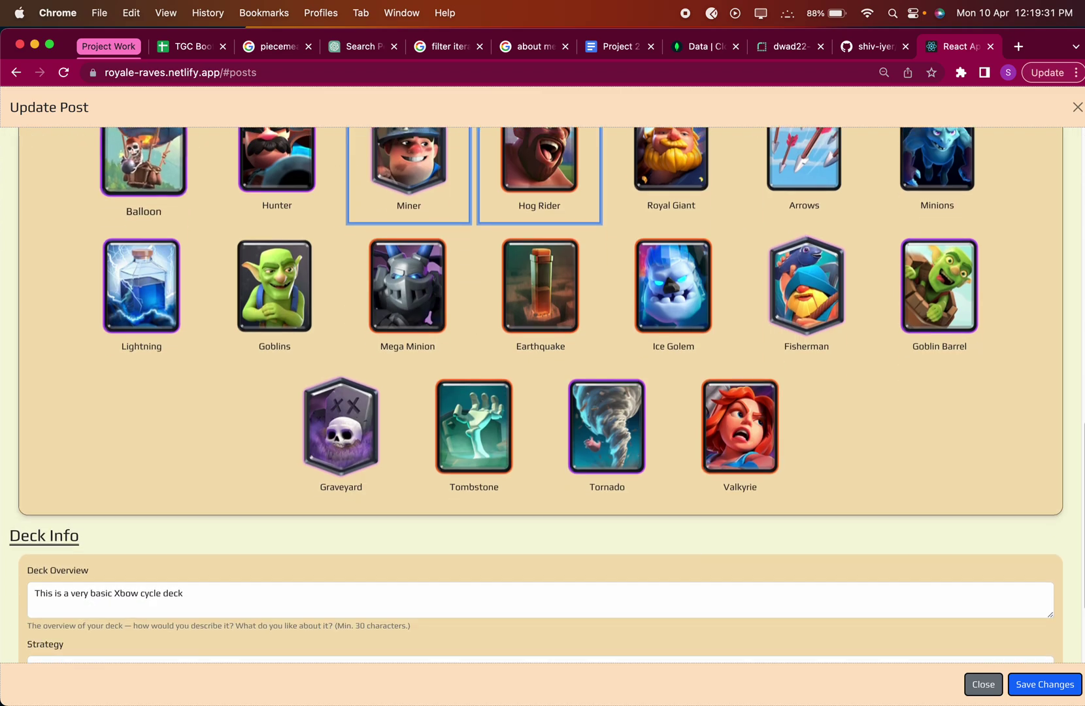
click(216, 460)
text(that has been changed a bit)
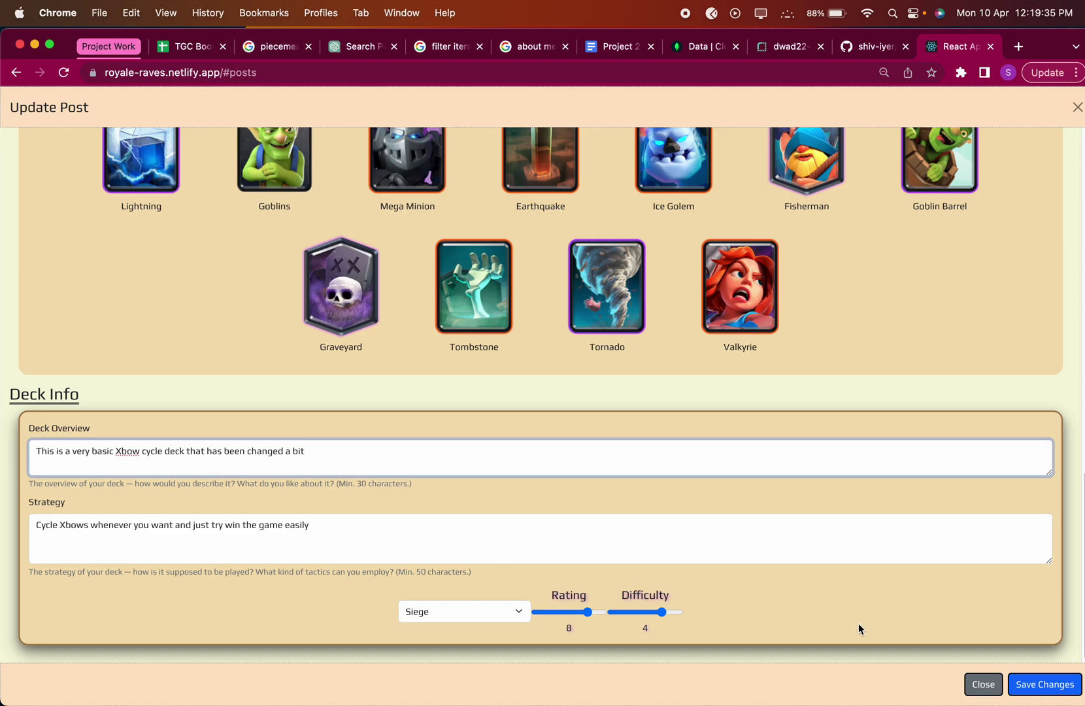
click(1044, 686)
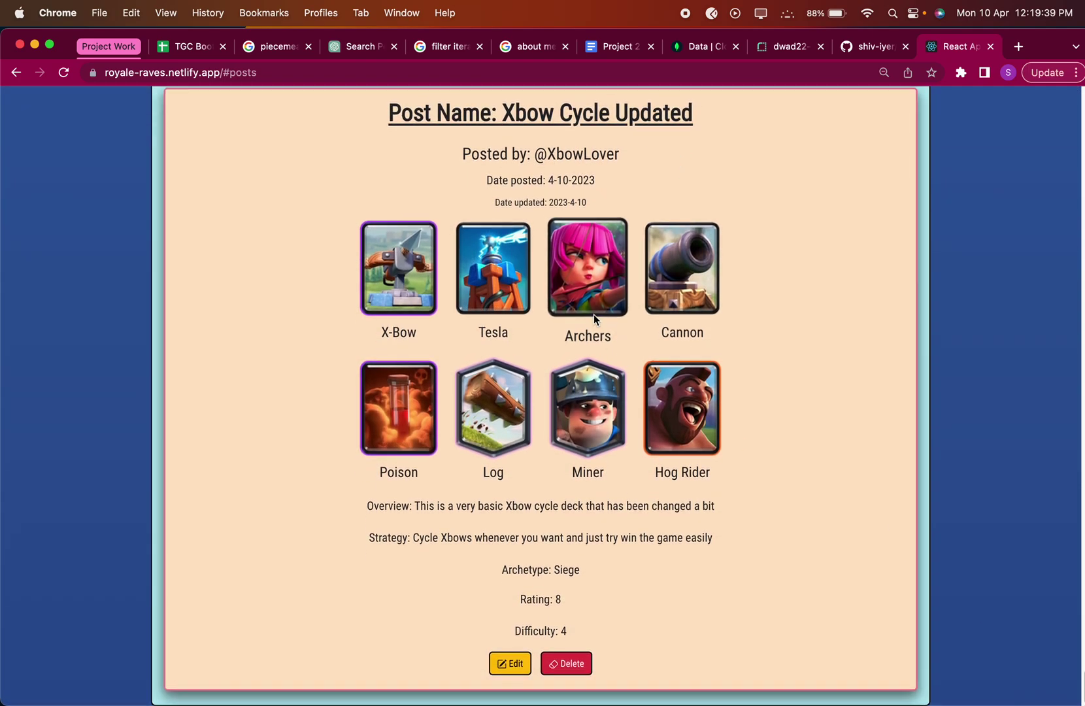
scroll(588, 274, up, 1)
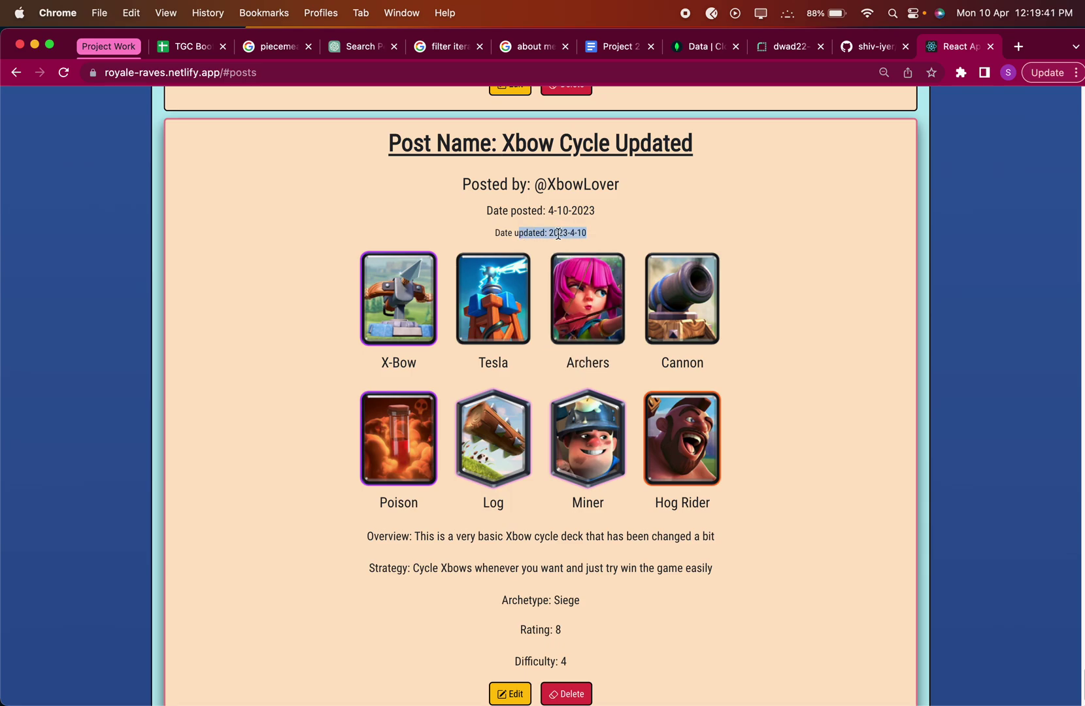
scroll(583, 206, up, 8)
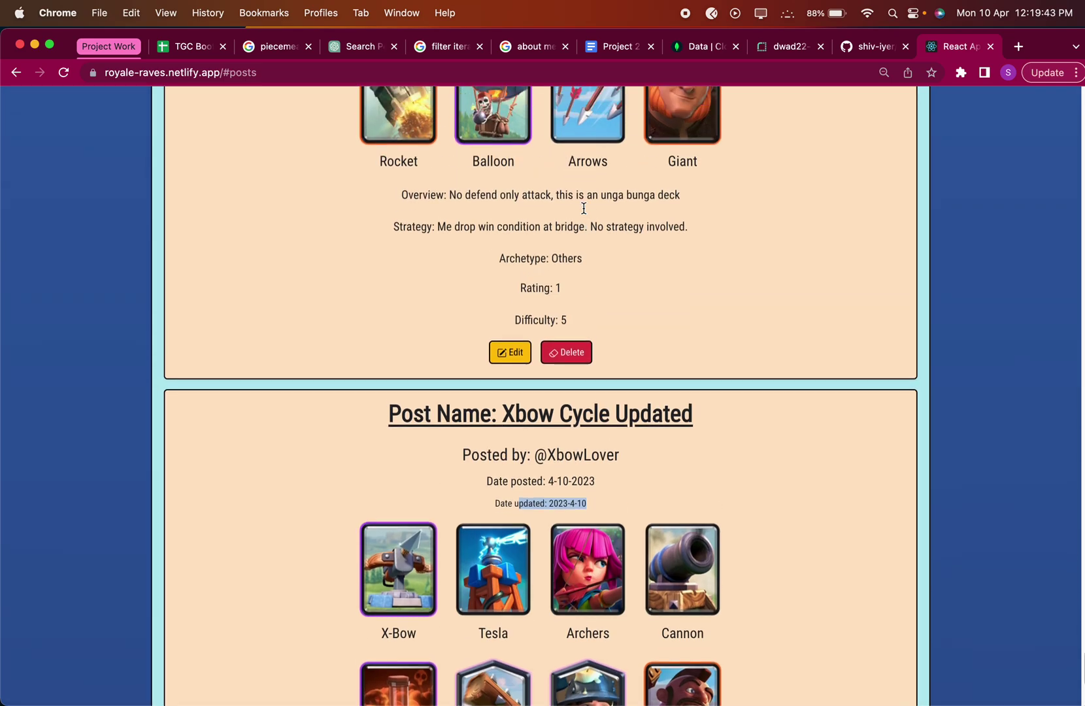
scroll(584, 207, down, 3)
click(599, 375)
drag(599, 377, 529, 376)
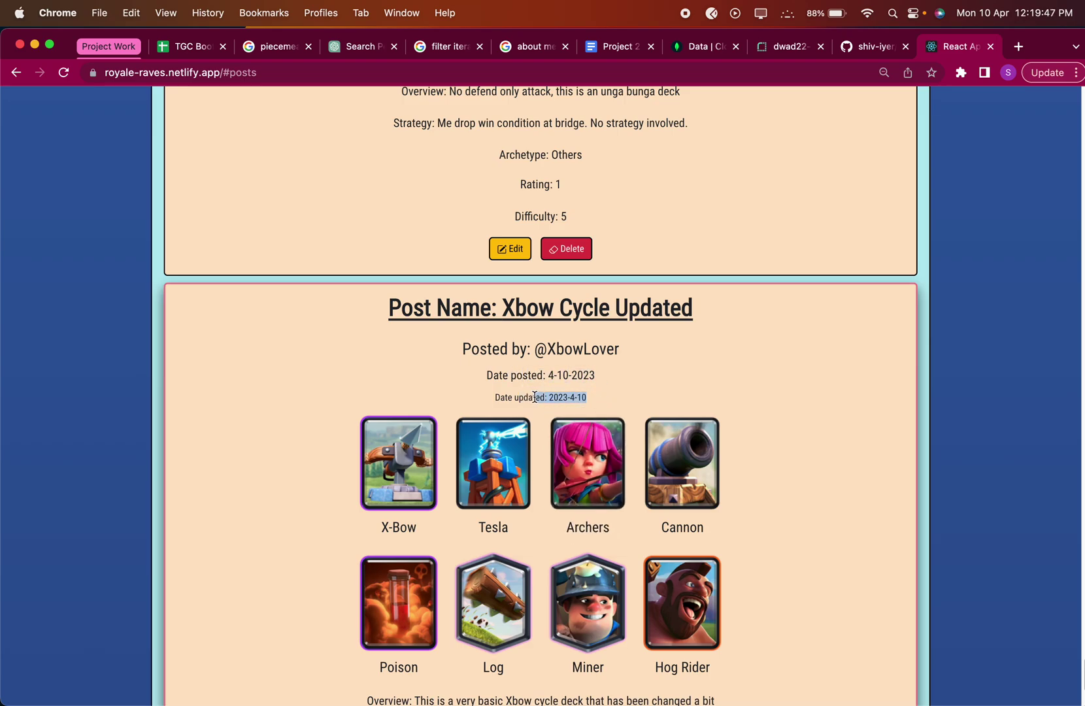
scroll(771, 258, down, 3)
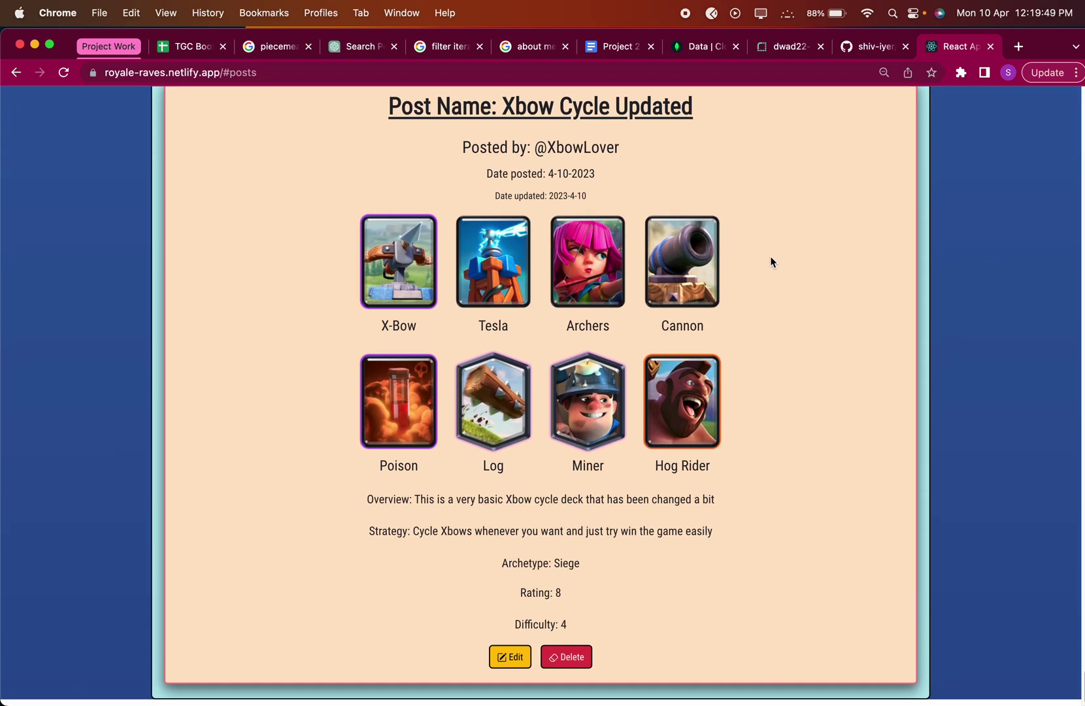
scroll(655, 241, up, 1)
scroll(648, 453, down, 1)
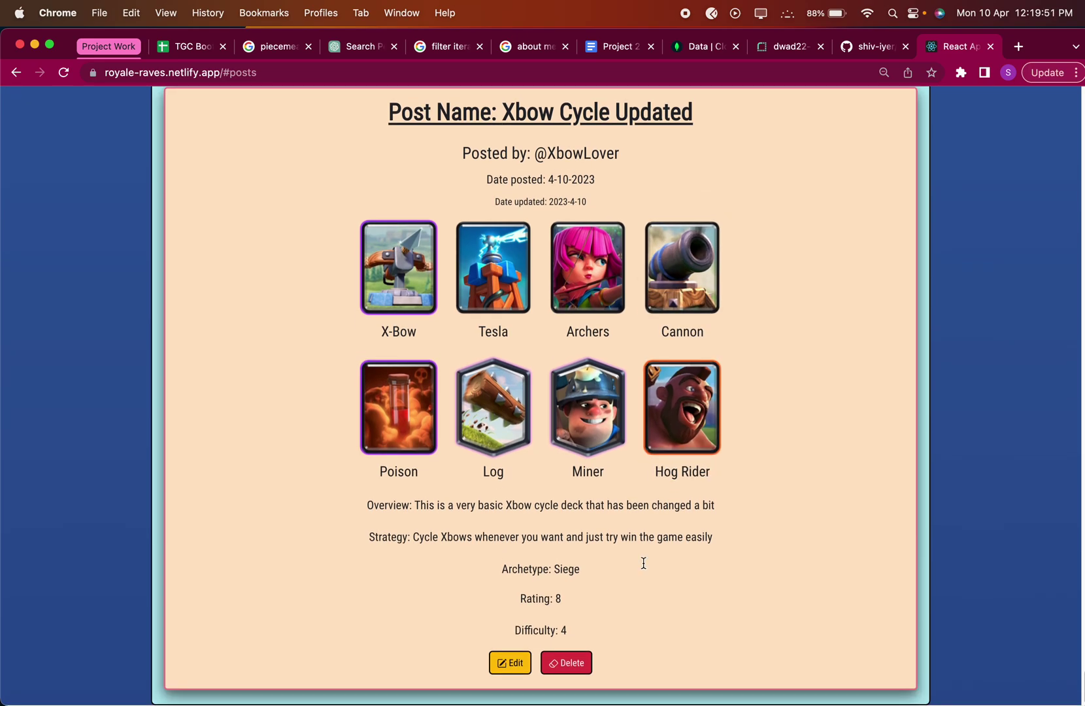
Cancel, then retry deleting the Xbow Cycle Updated post, and open the Cards page.
click(567, 664)
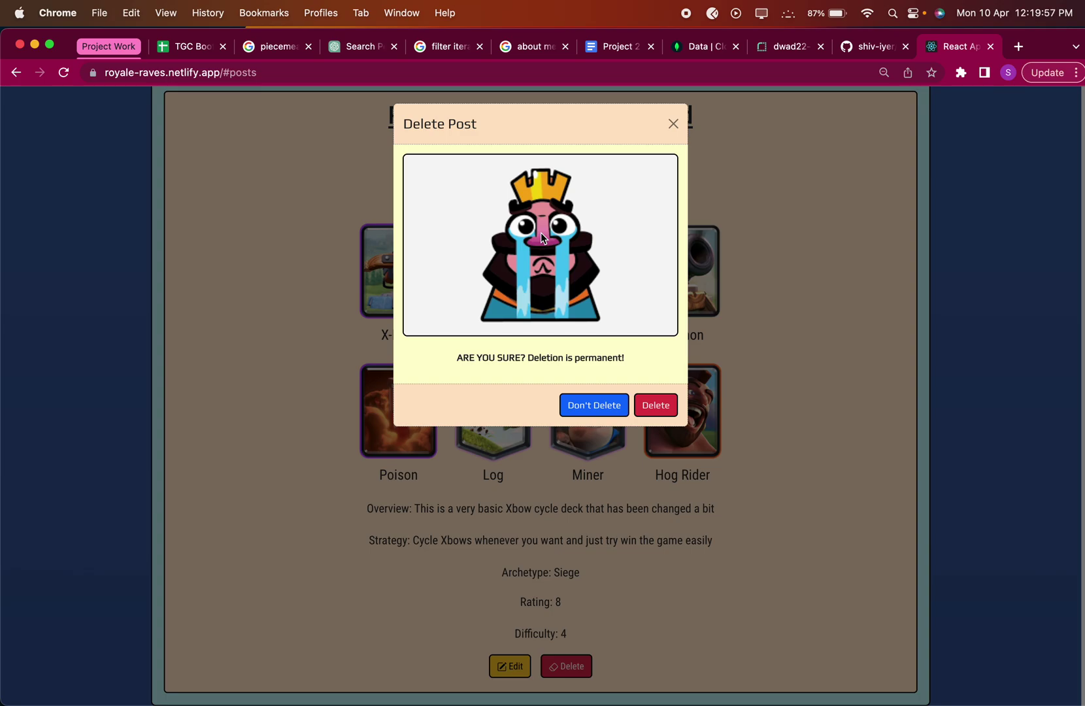
click(592, 405)
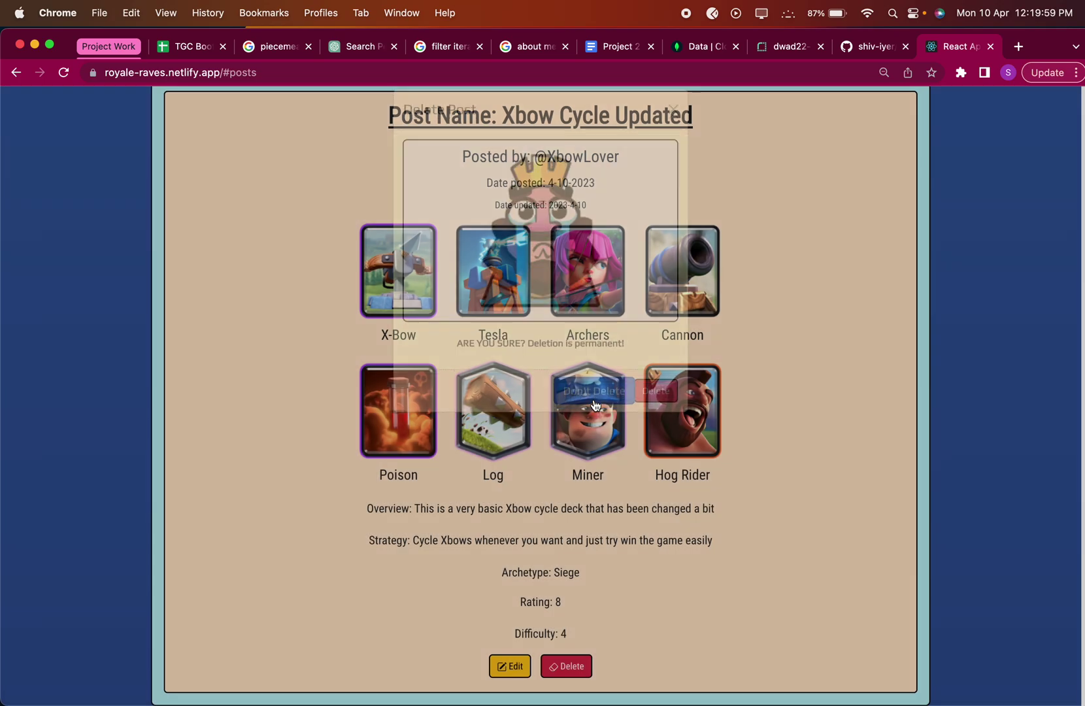
click(574, 668)
click(672, 406)
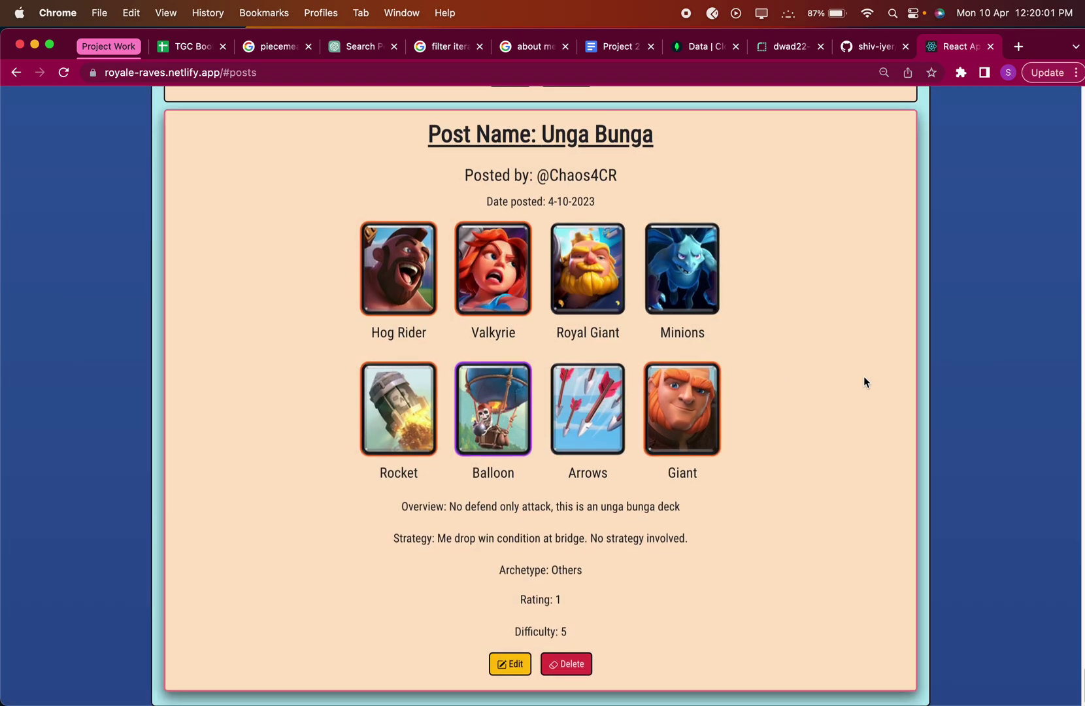
scroll(569, 331, up, 20)
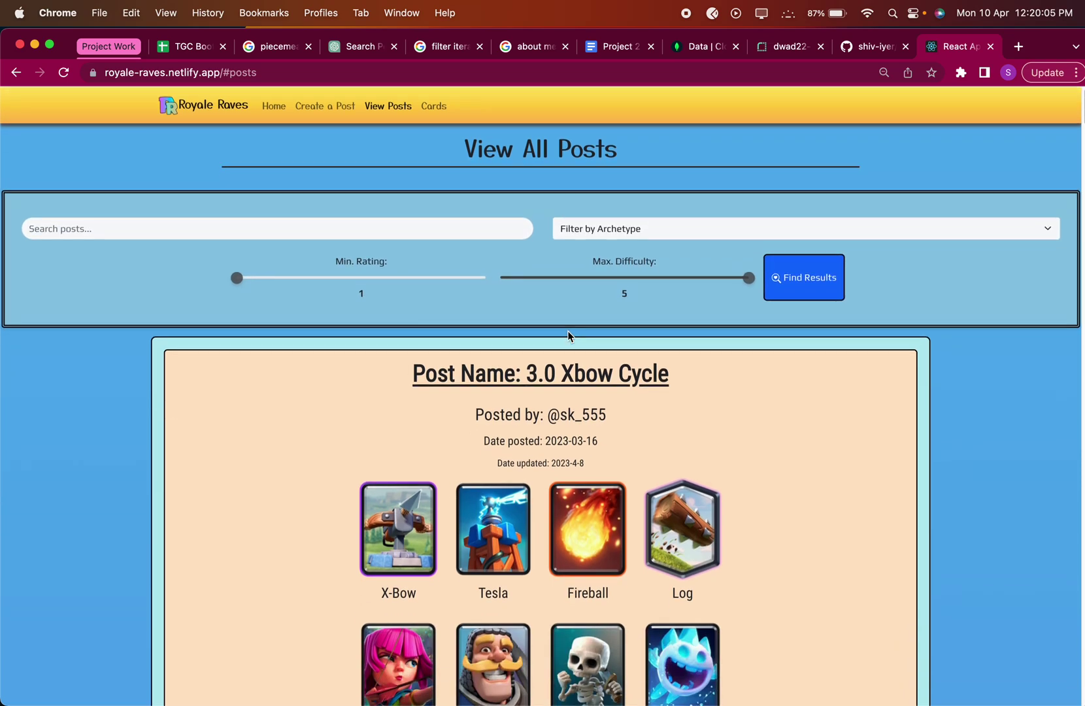
click(431, 108)
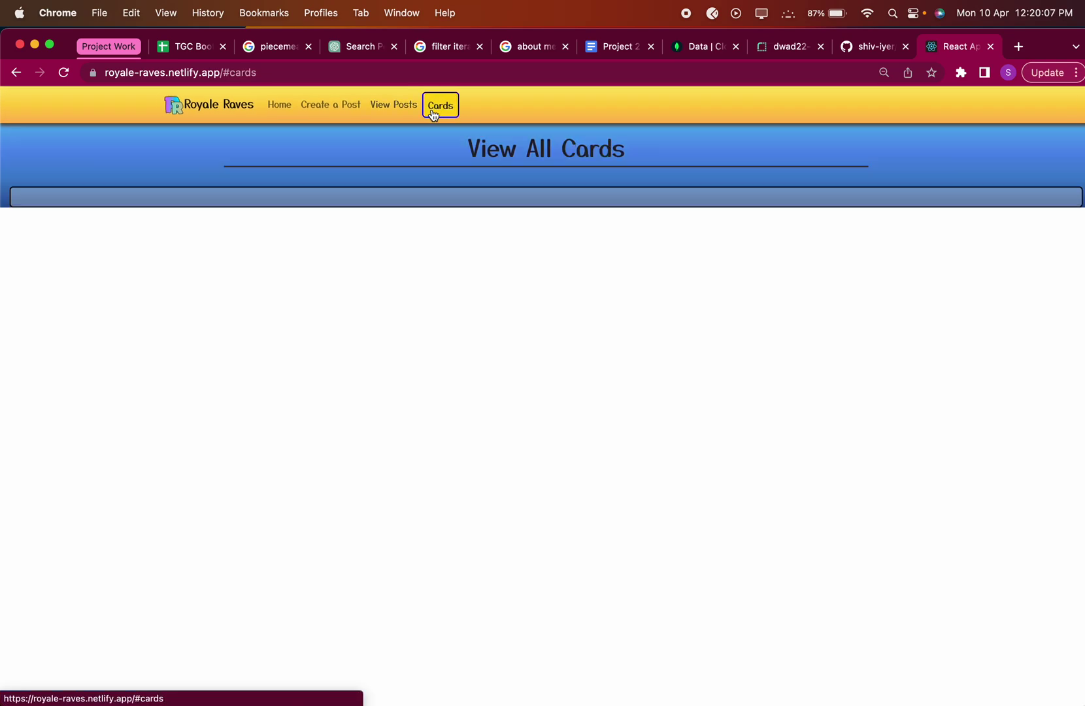
scroll(867, 287, down, 2)
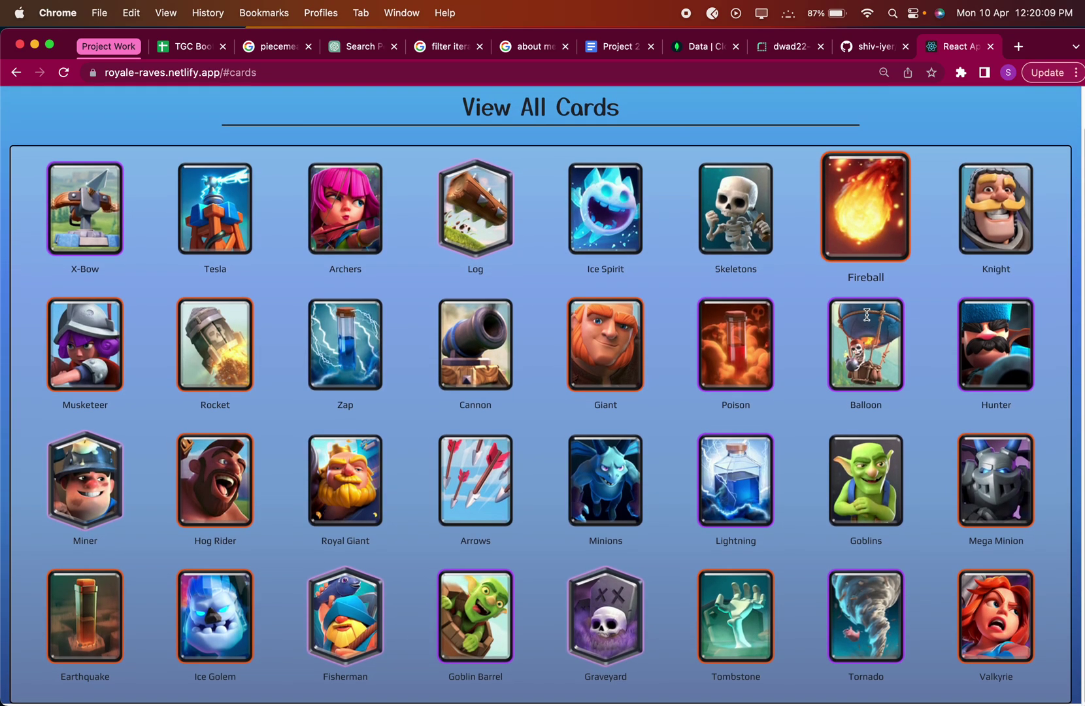
scroll(867, 315, up, 2)
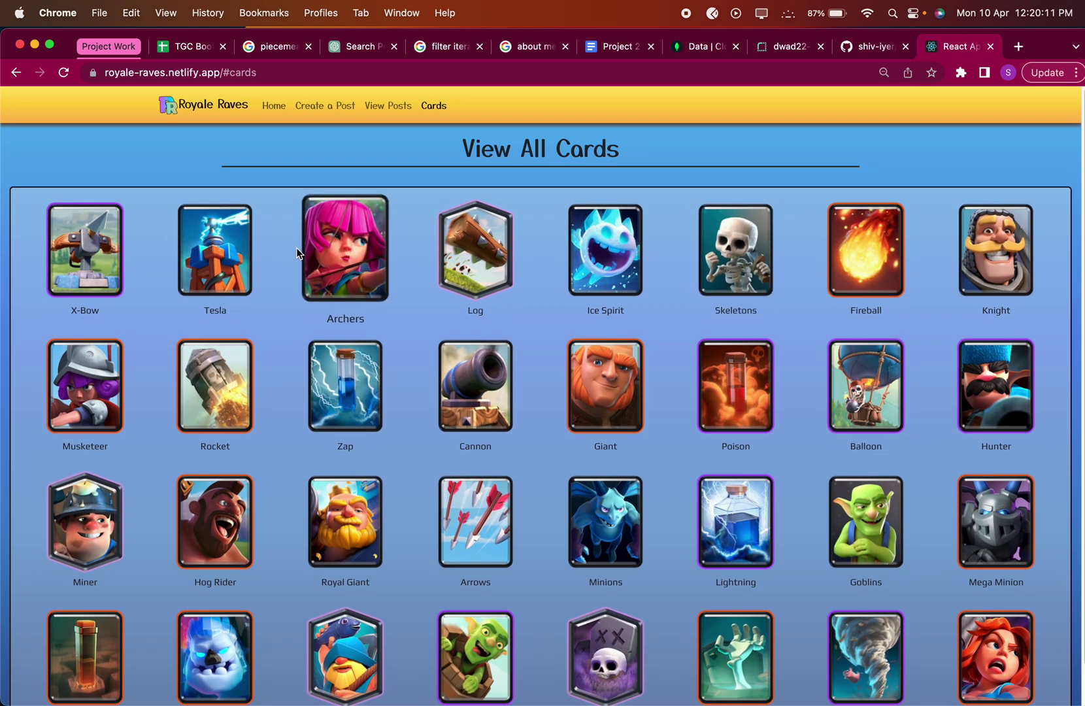
click(300, 254)
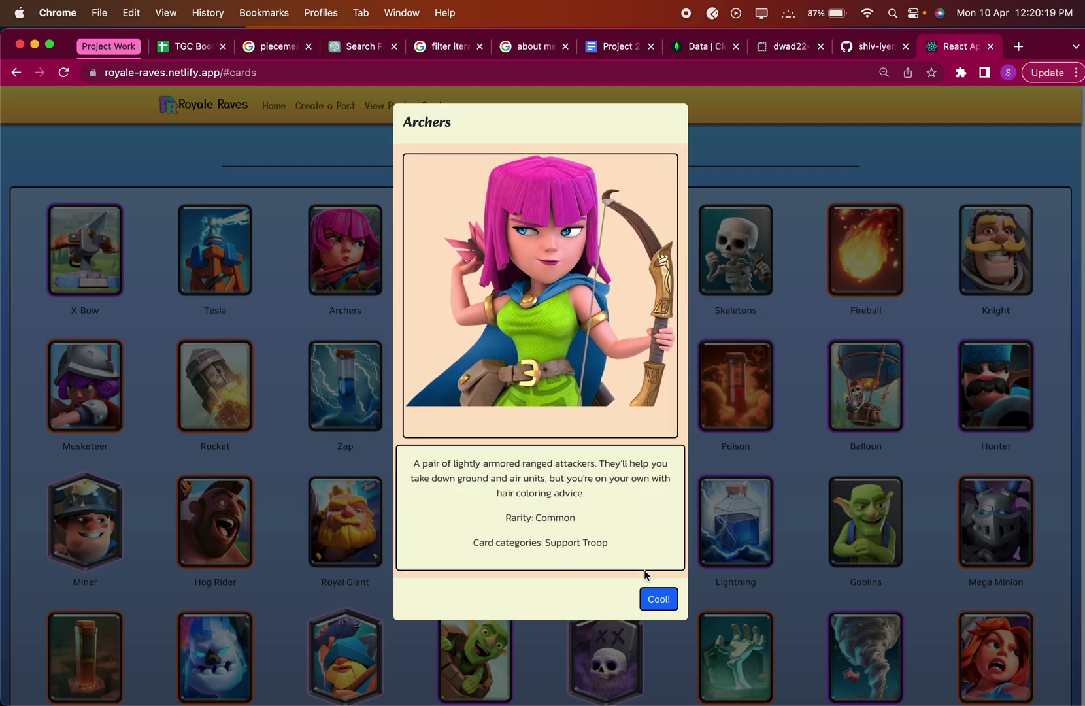
click(658, 600)
click(88, 248)
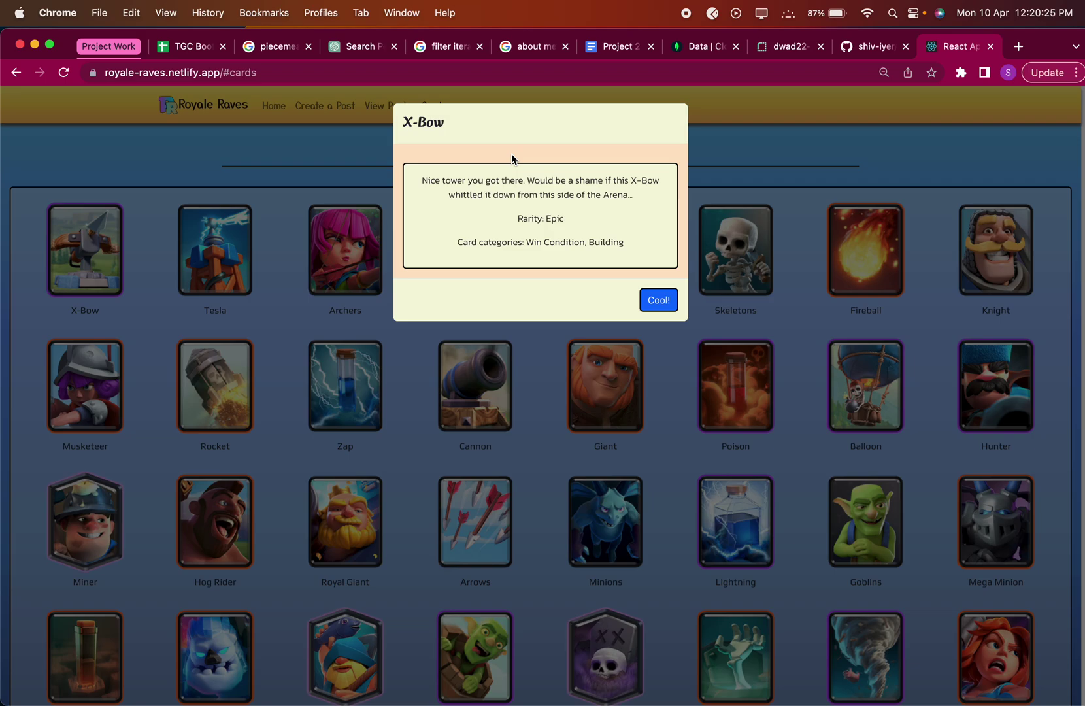
click(658, 300)
click(618, 373)
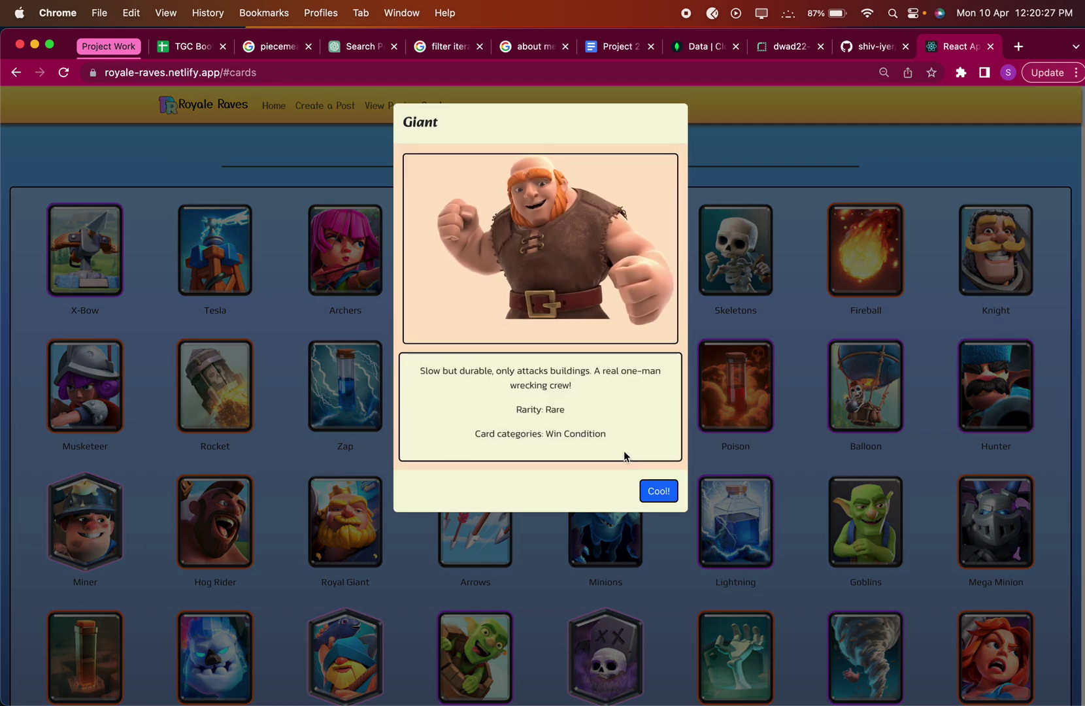
click(657, 491)
scroll(785, 523, down, 2)
click(971, 585)
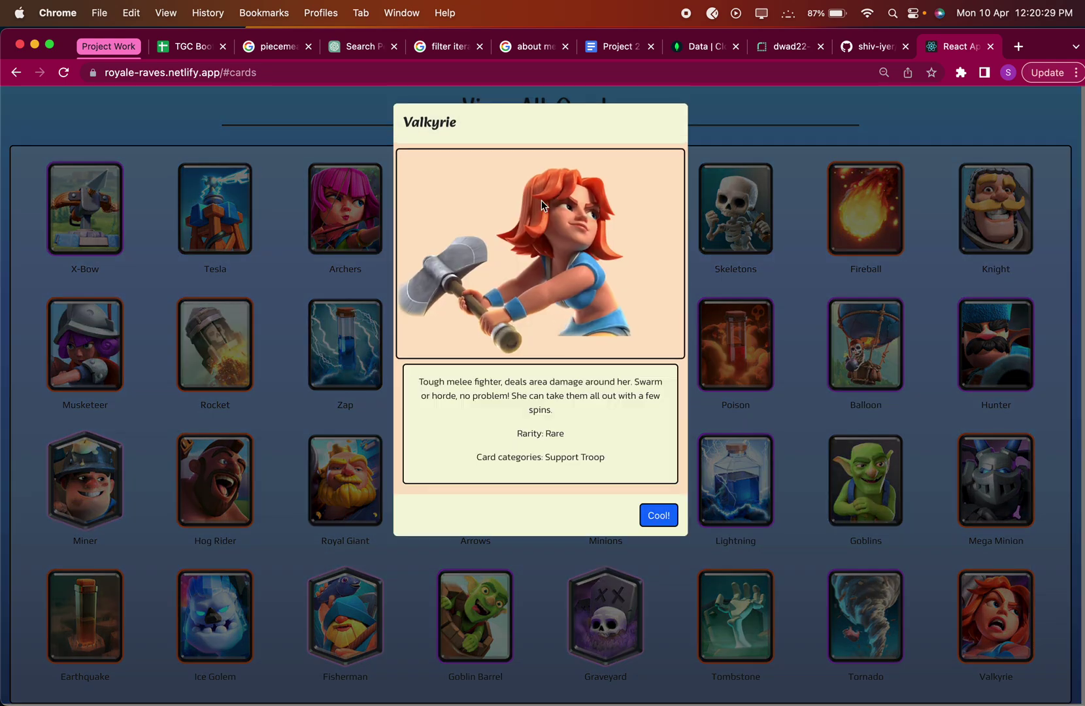
click(659, 515)
click(606, 615)
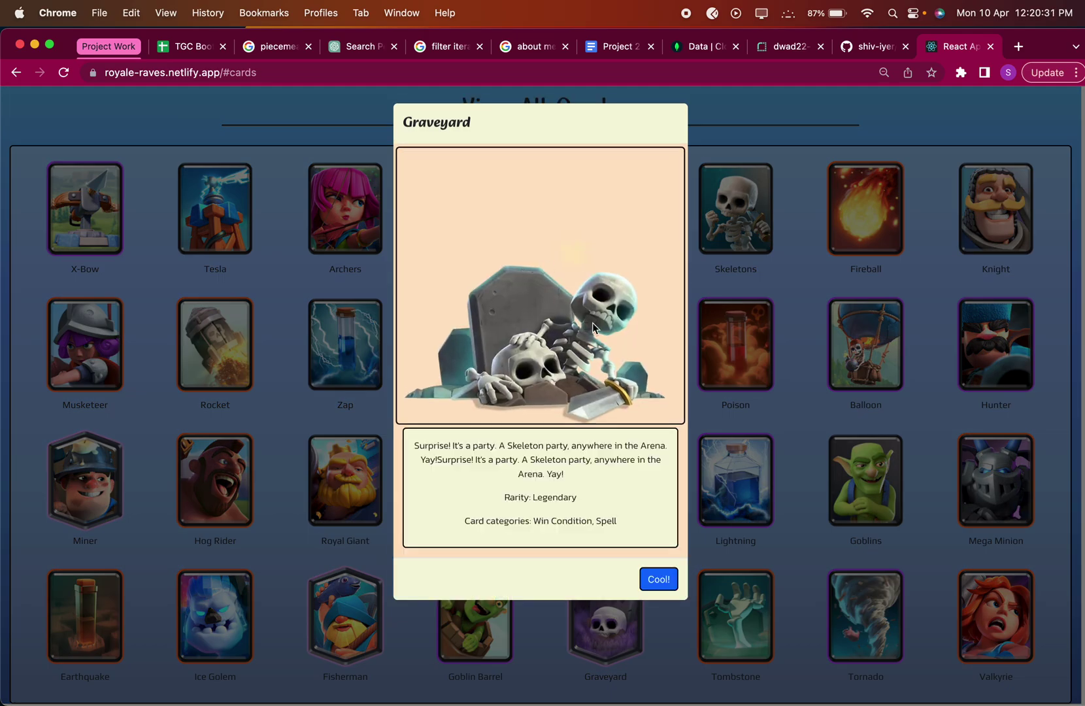
click(641, 580)
click(344, 618)
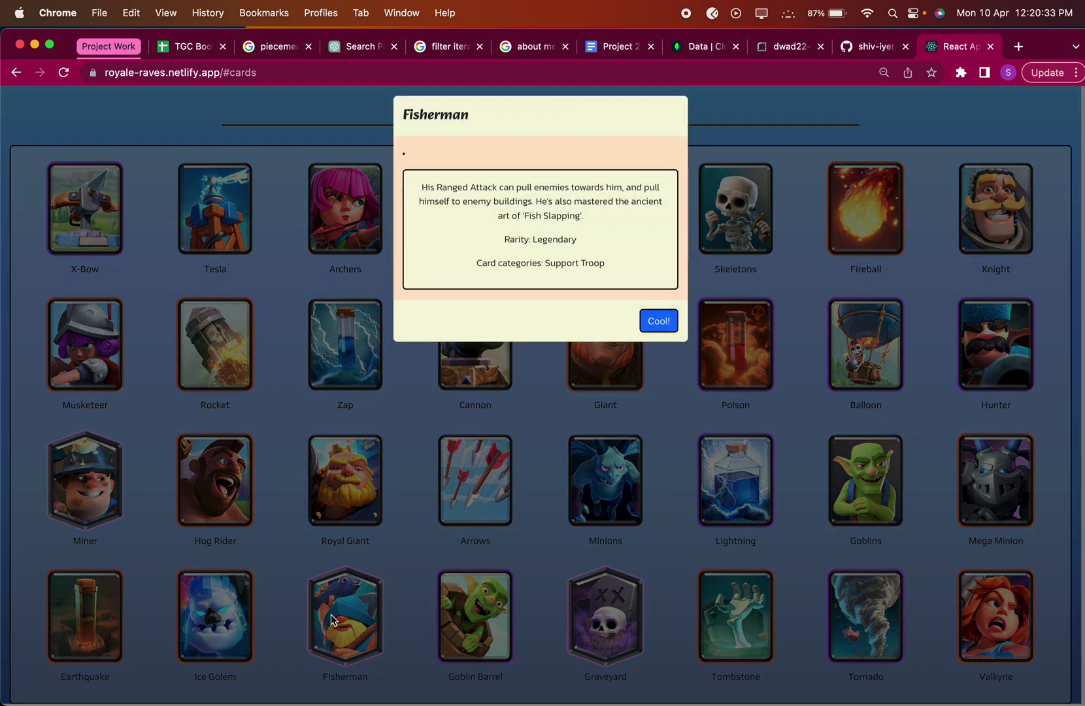
click(655, 480)
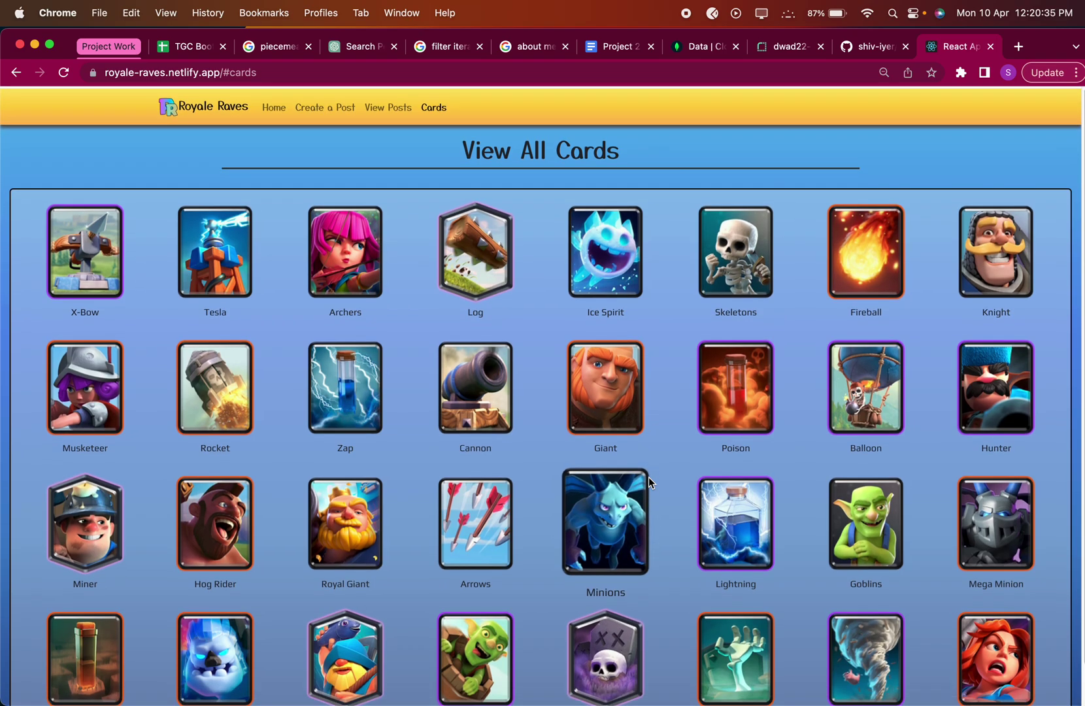
scroll(649, 481, up, 2)
scroll(649, 482, down, 2)
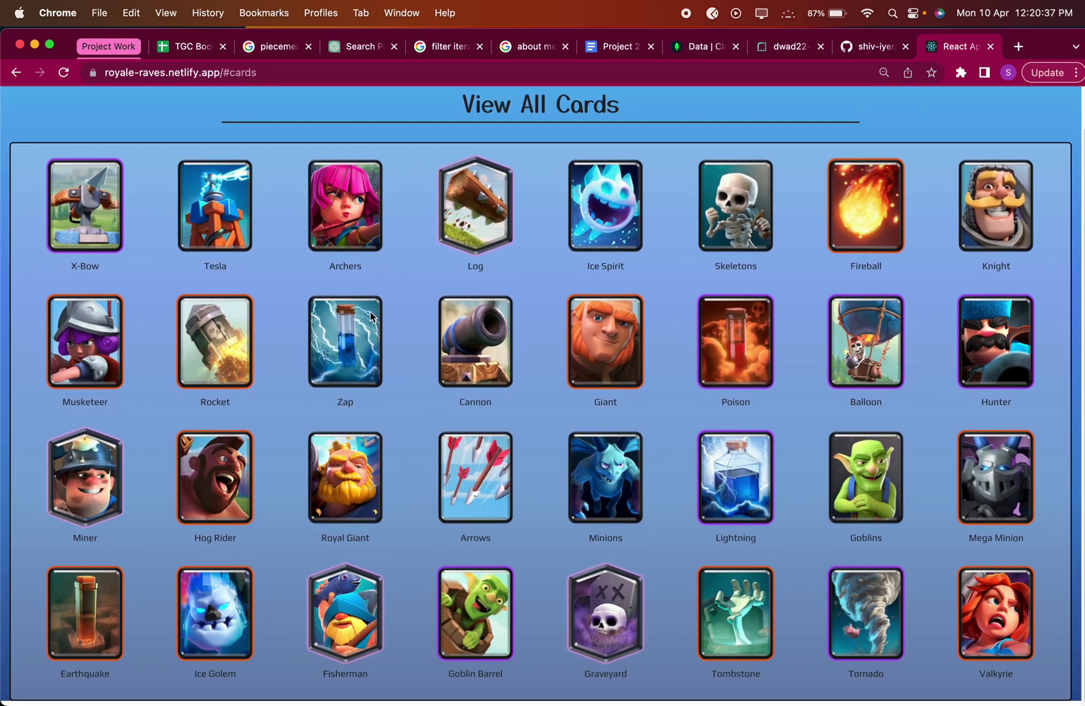
scroll(388, 461, up, 2)
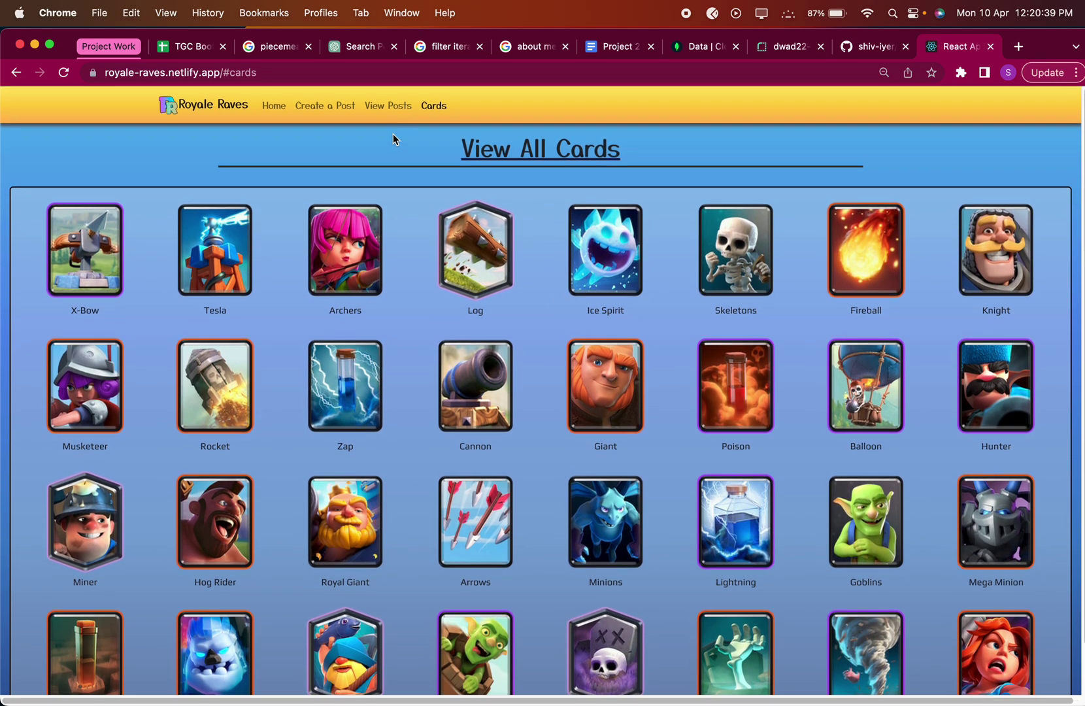
click(392, 104)
scroll(419, 297, down, 2)
scroll(419, 297, down, 20)
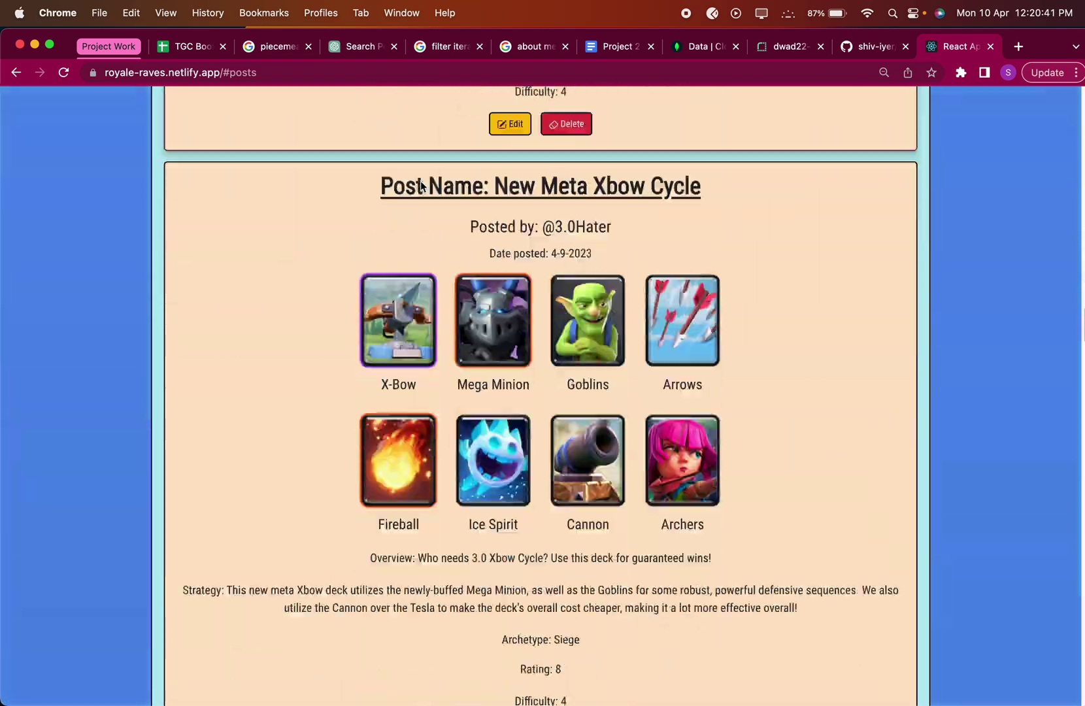
scroll(420, 180, down, 15)
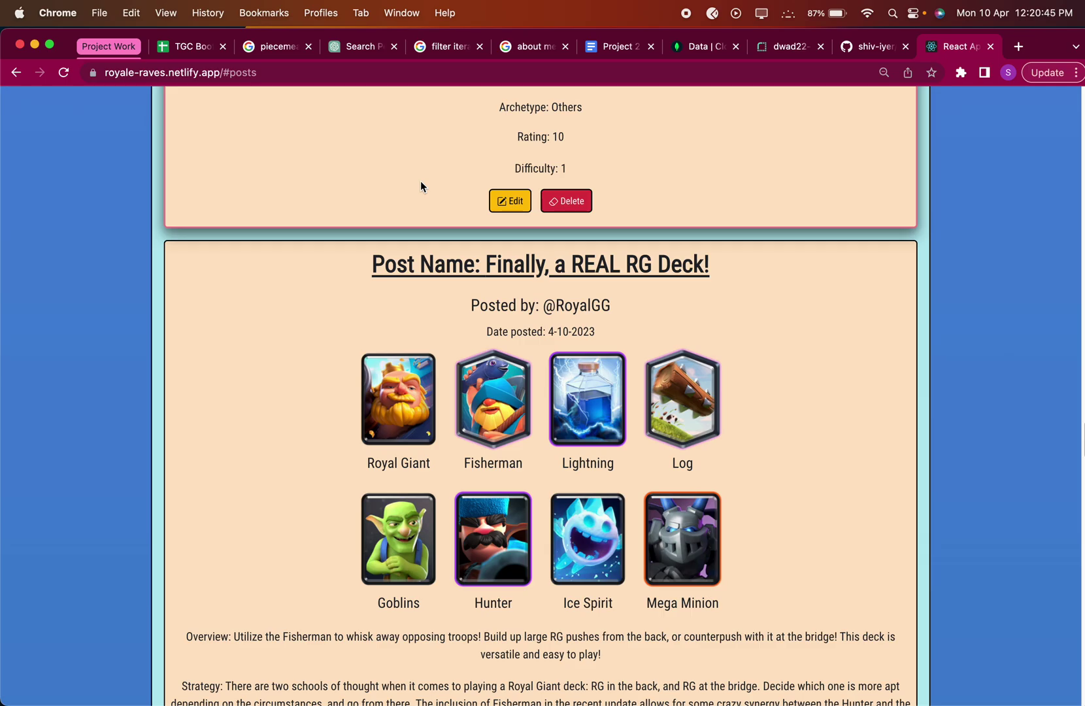
scroll(420, 181, down, 15)
scroll(816, 276, up, 5)
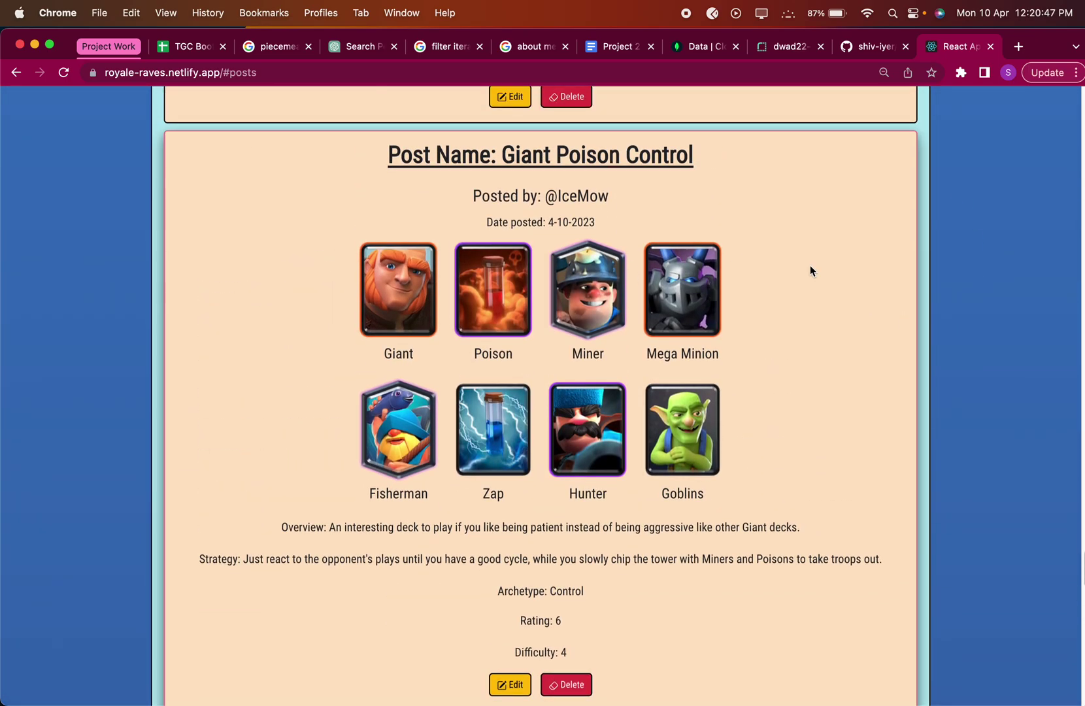
scroll(681, 434, down, 10)
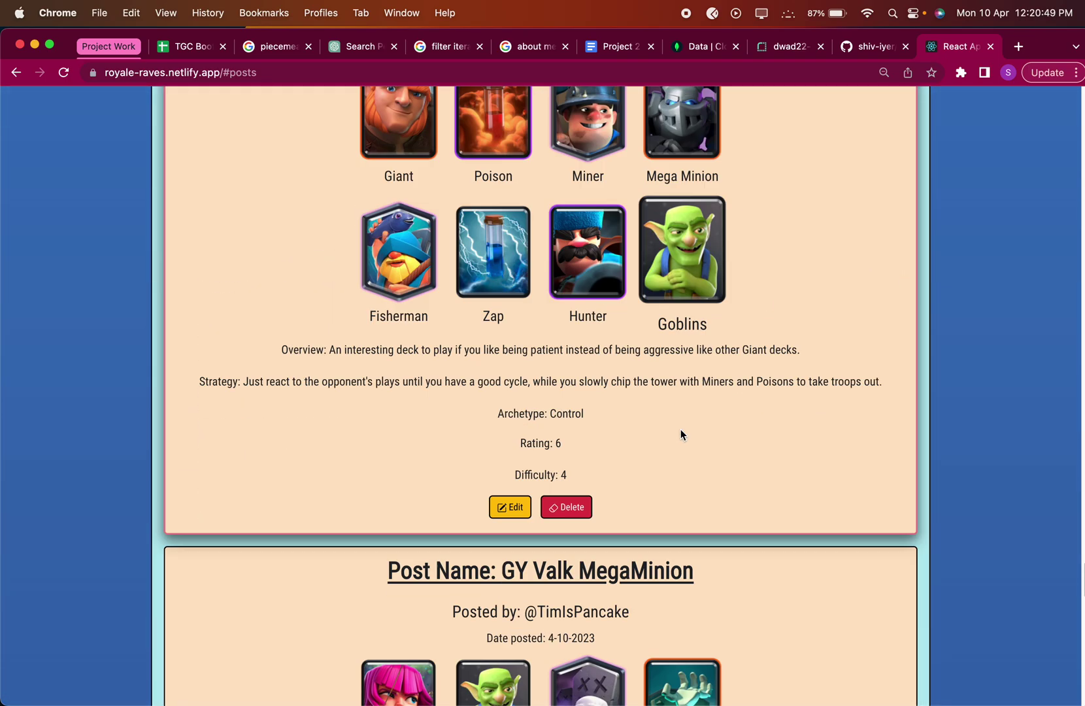
scroll(681, 435, up, 8)
scroll(681, 429, down, 10)
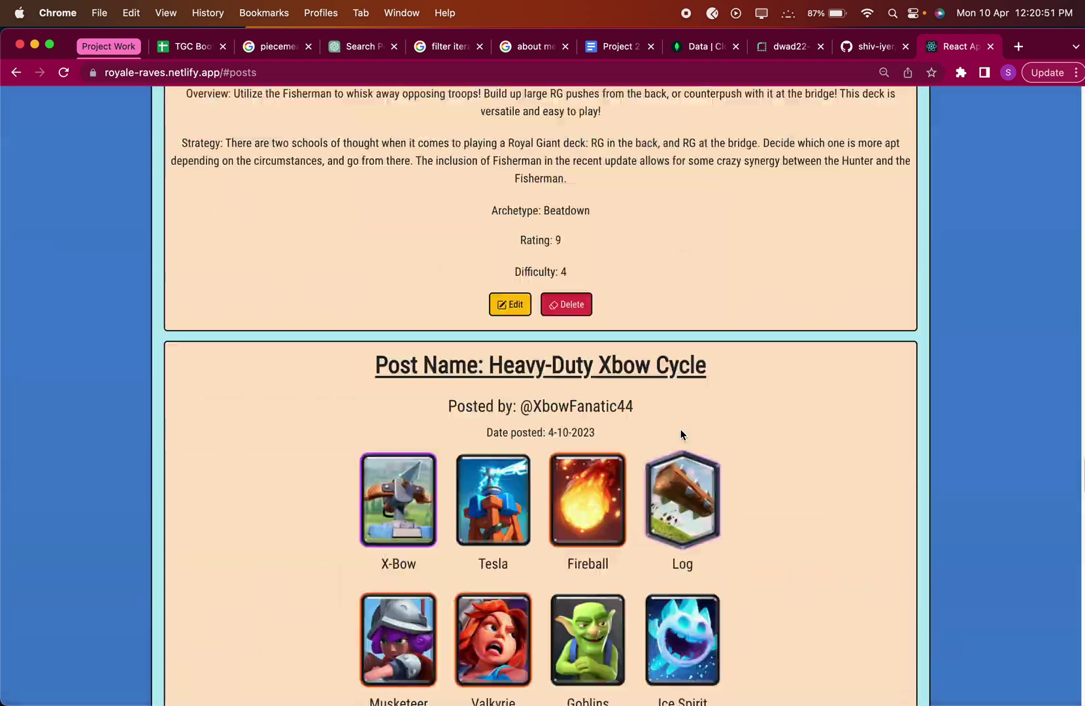
scroll(681, 429, up, 12)
scroll(680, 429, down, 10)
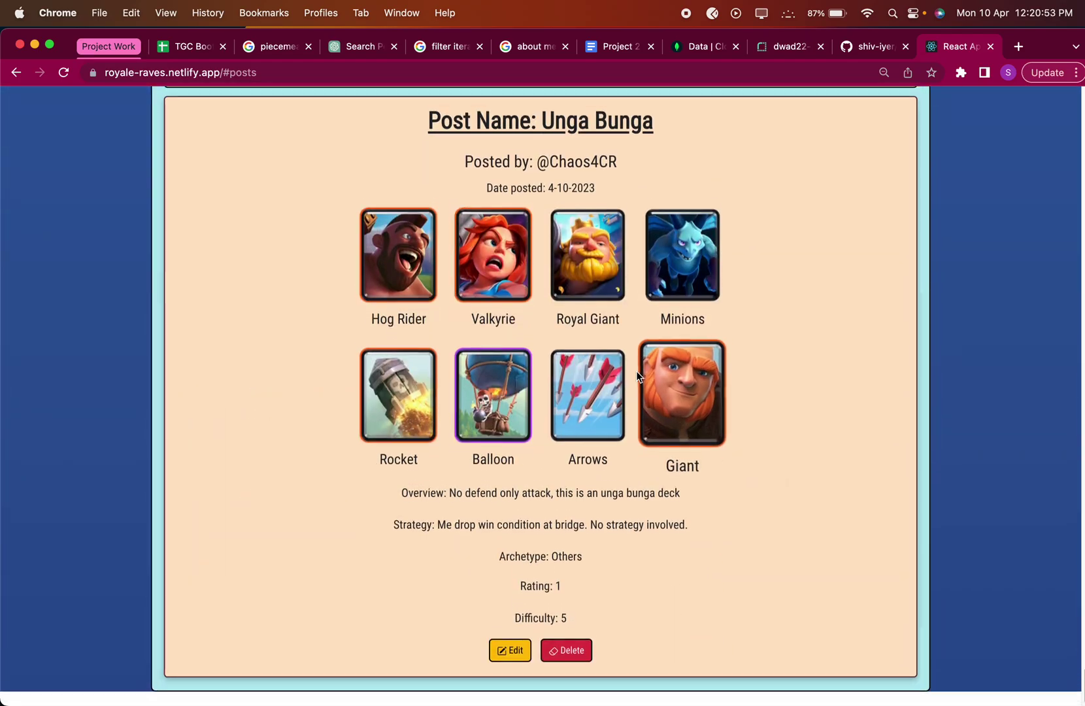
scroll(637, 371, up, 7)
scroll(647, 338, up, 8)
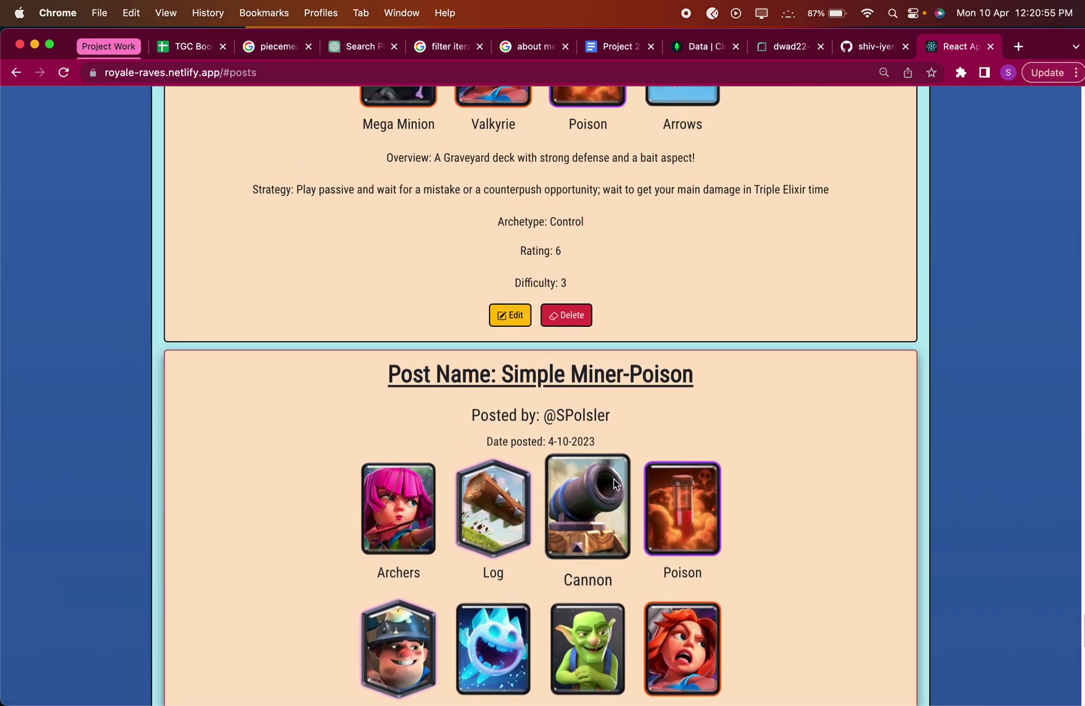
scroll(510, 346, up, 15)
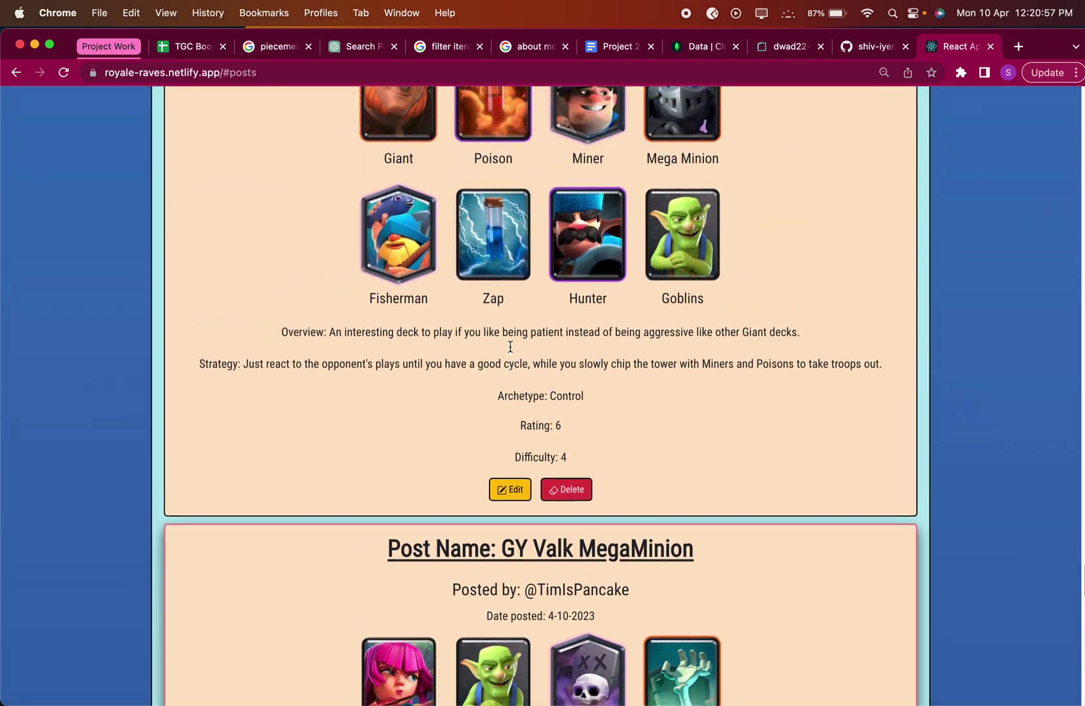
scroll(718, 321, down, 20)
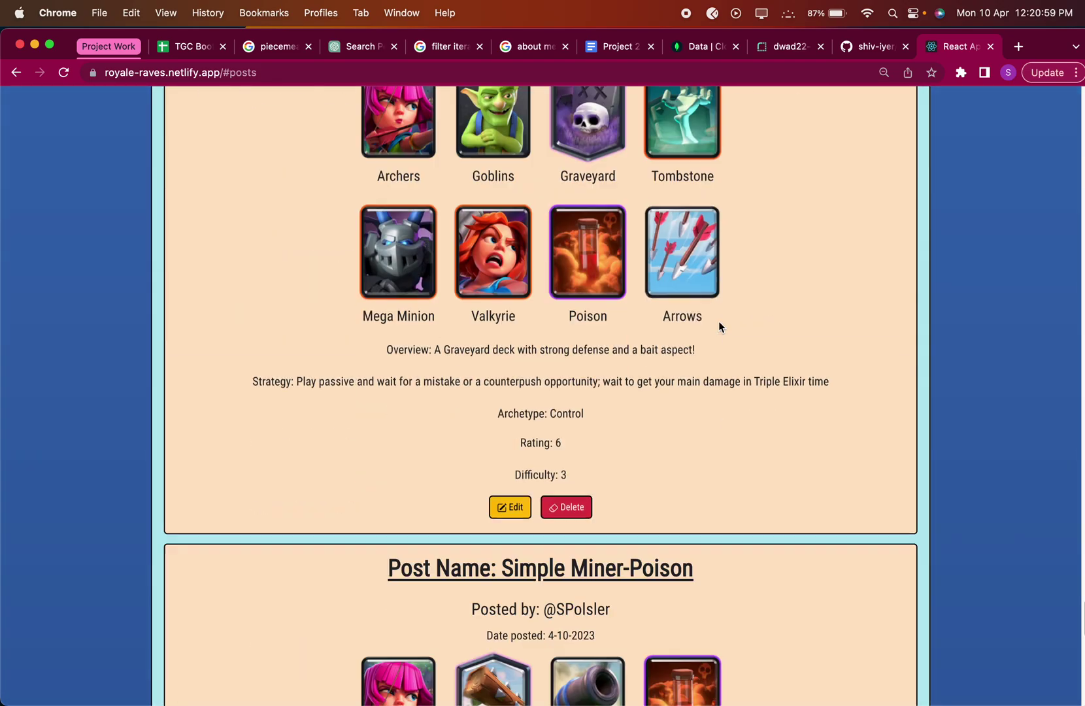
click(872, 47)
scroll(712, 252, down, 11)
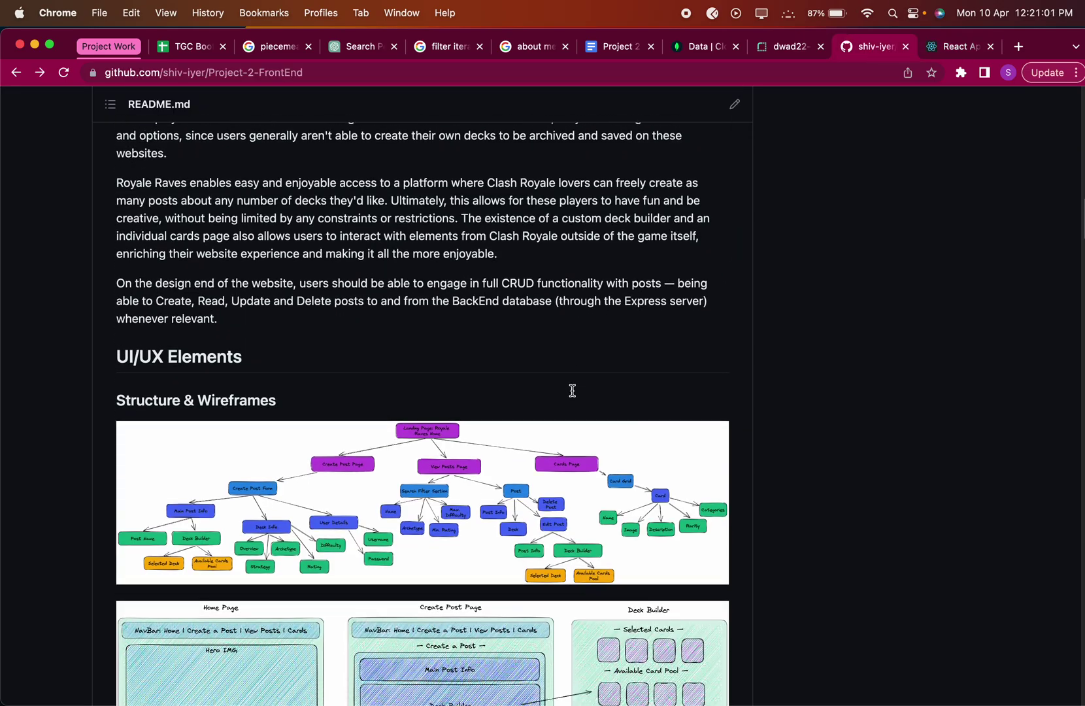
scroll(57, 358, up, 7)
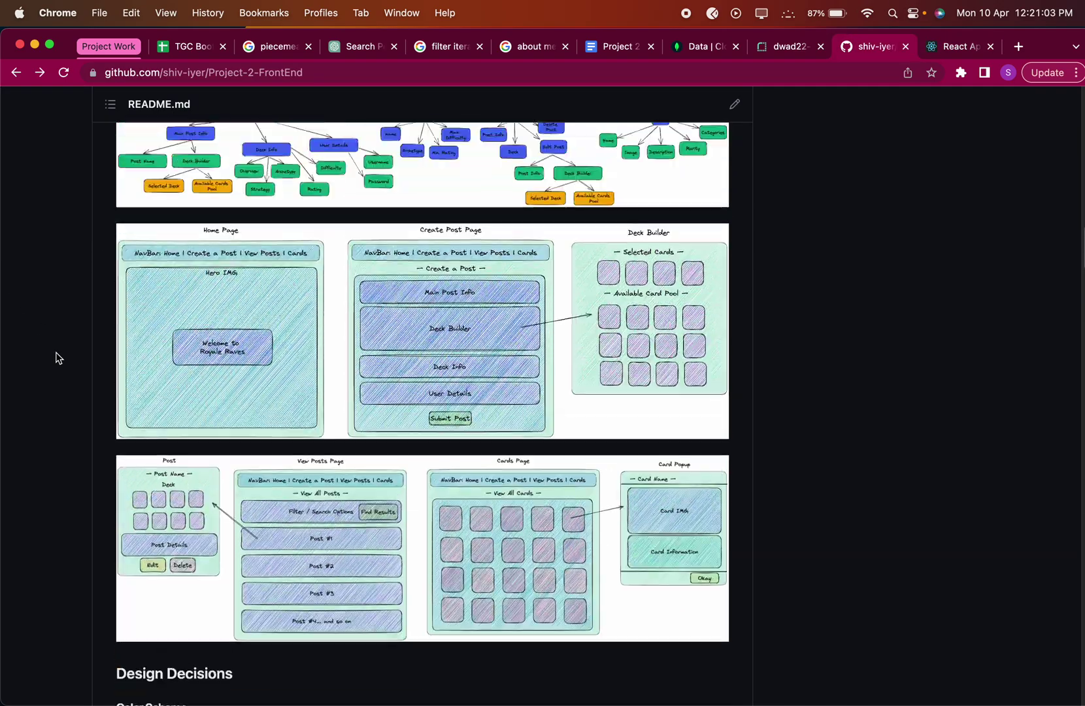
scroll(58, 357, down, 1)
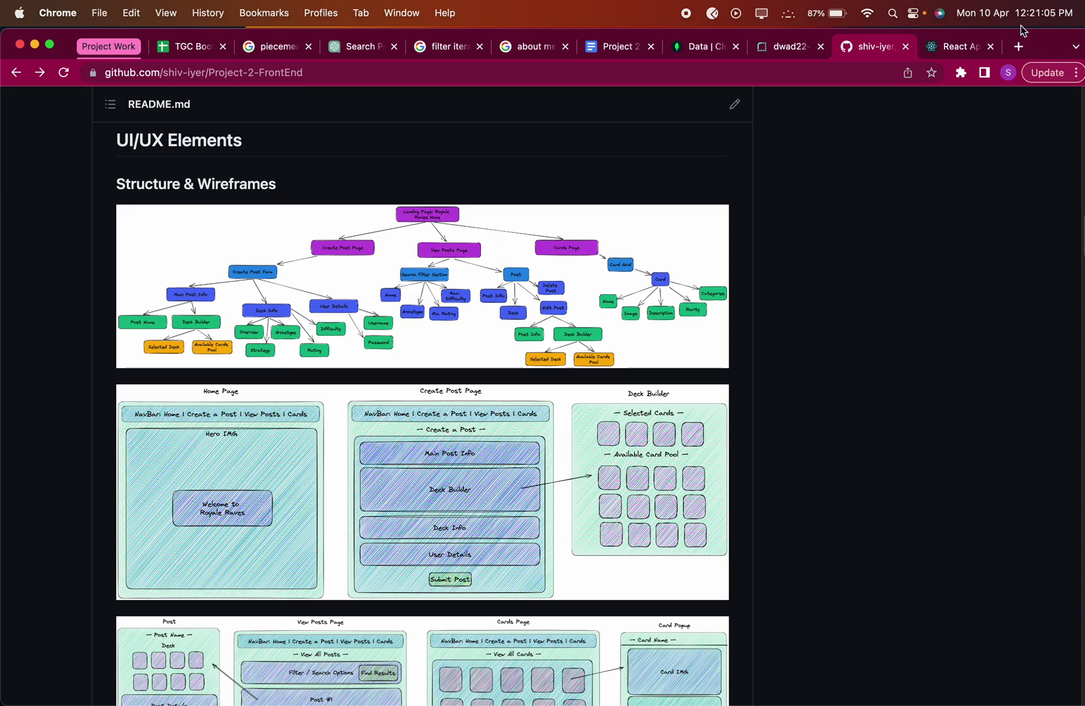
click(956, 47)
scroll(626, 236, up, 20)
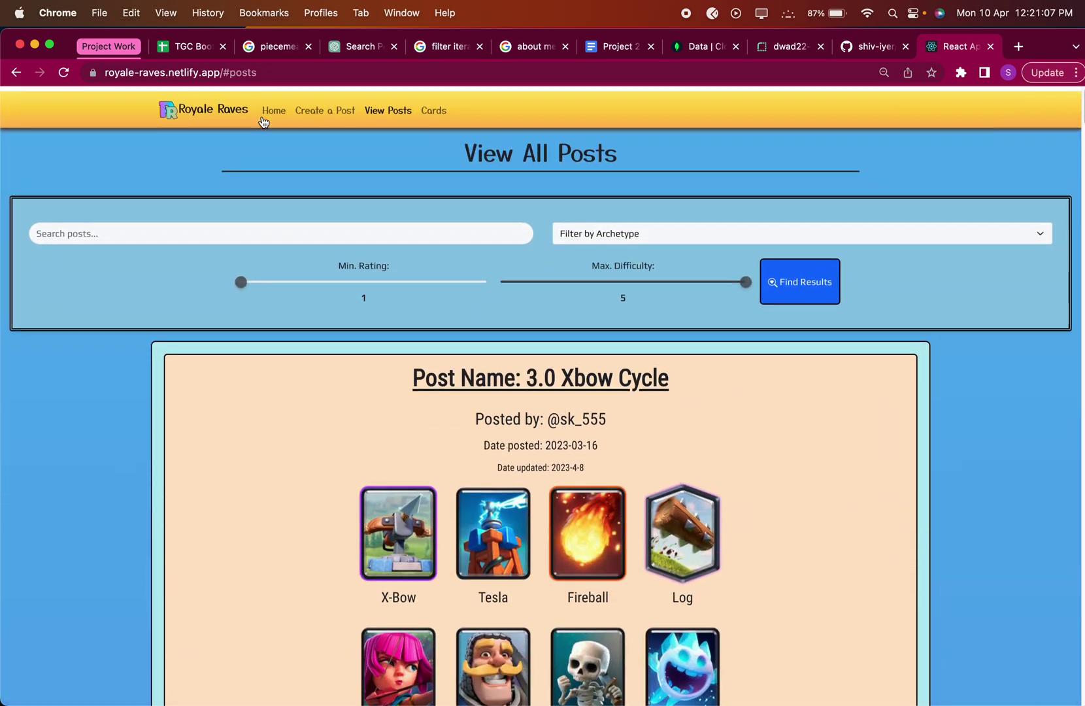
click(325, 110)
Preview the Create a Post page in DevTools device mode as an iPhone SE.
scroll(914, 306, down, 10)
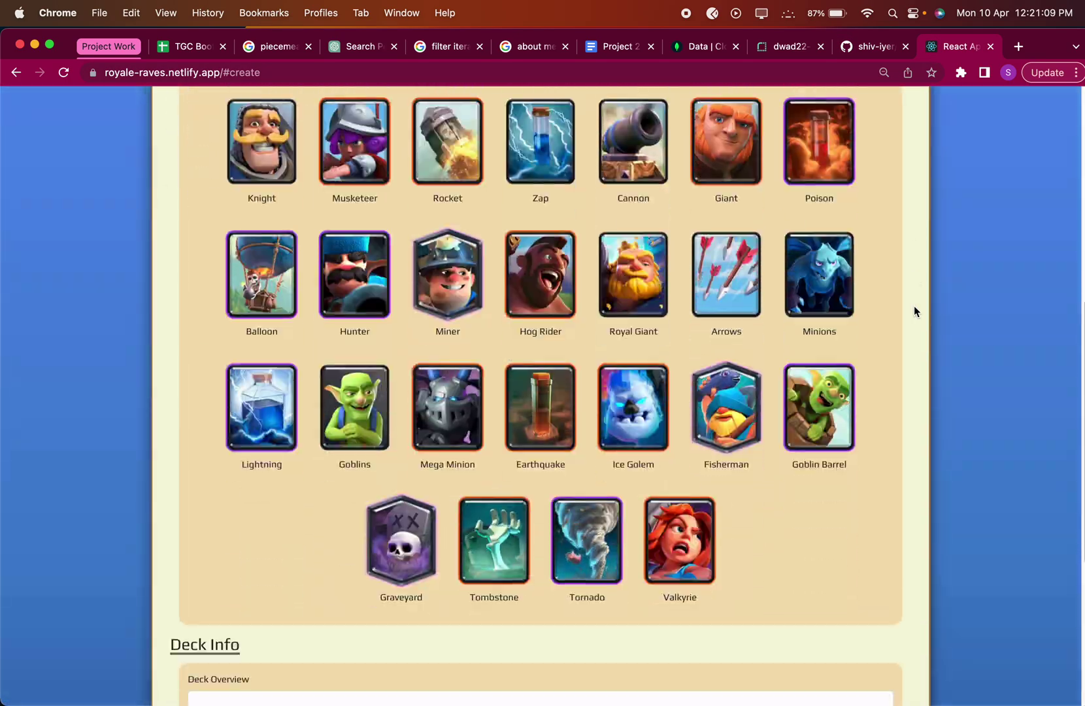
scroll(914, 305, up, 4)
right_click(894, 304)
click(923, 190)
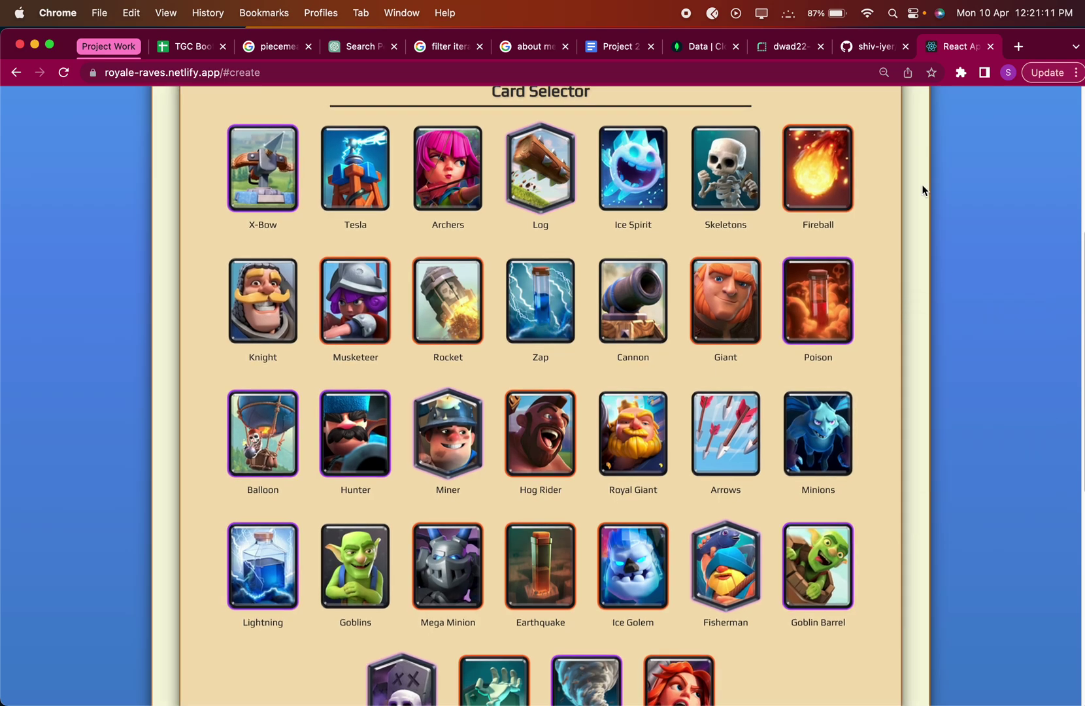
click(209, 98)
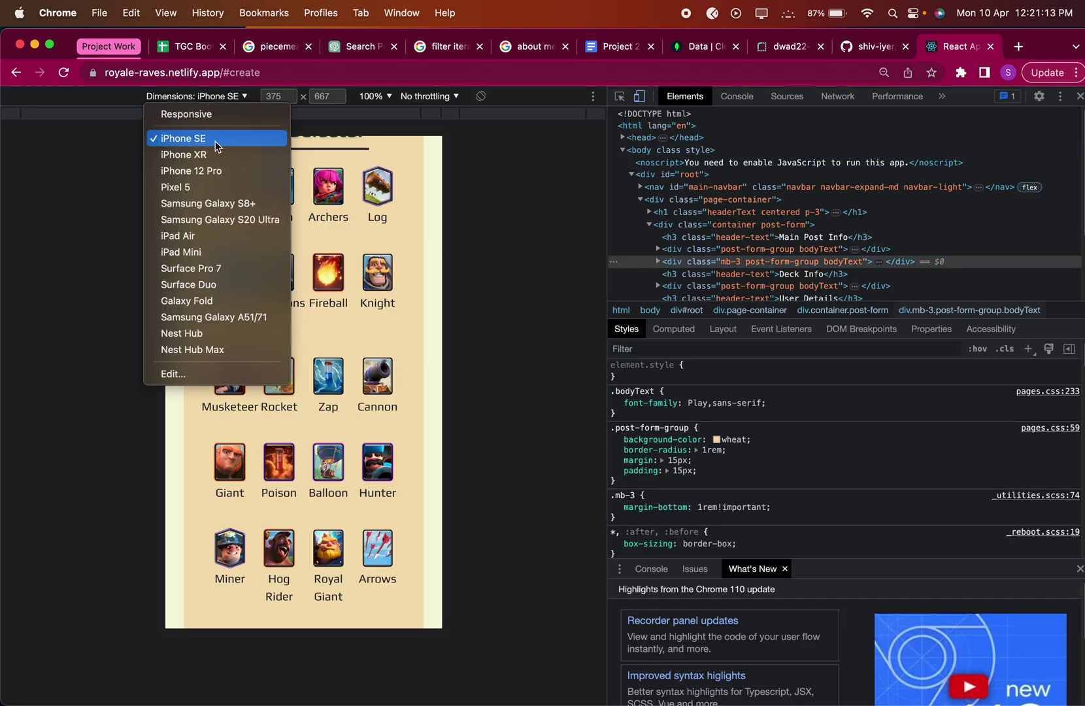
click(218, 146)
scroll(237, 346, up, 5)
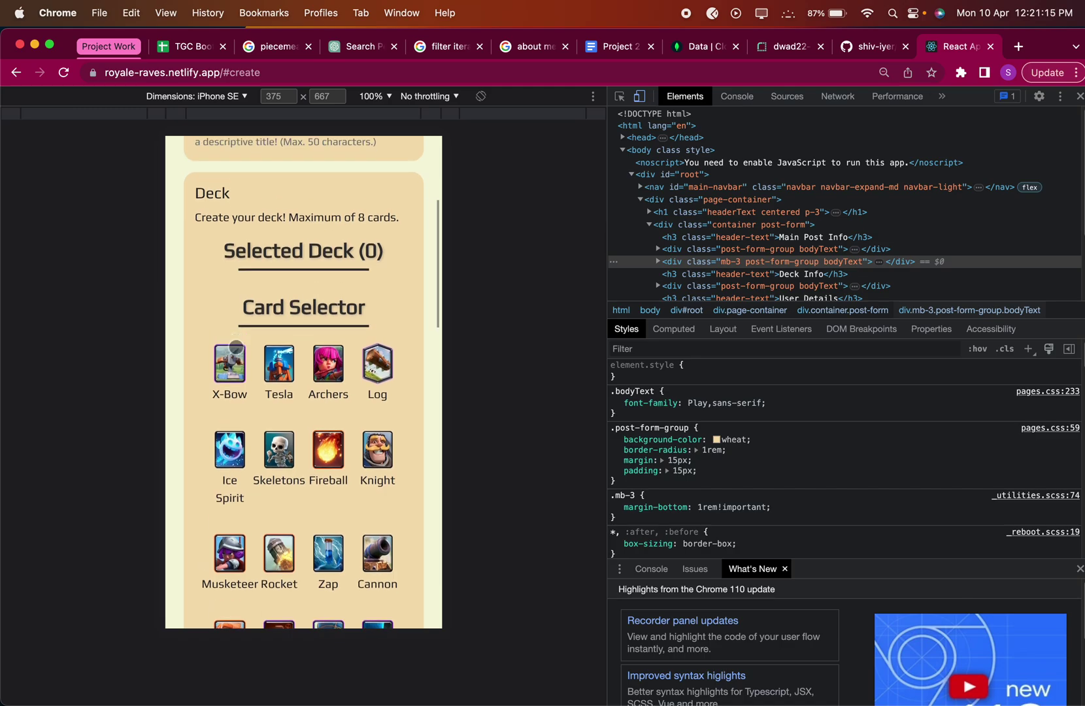
scroll(236, 347, up, 5)
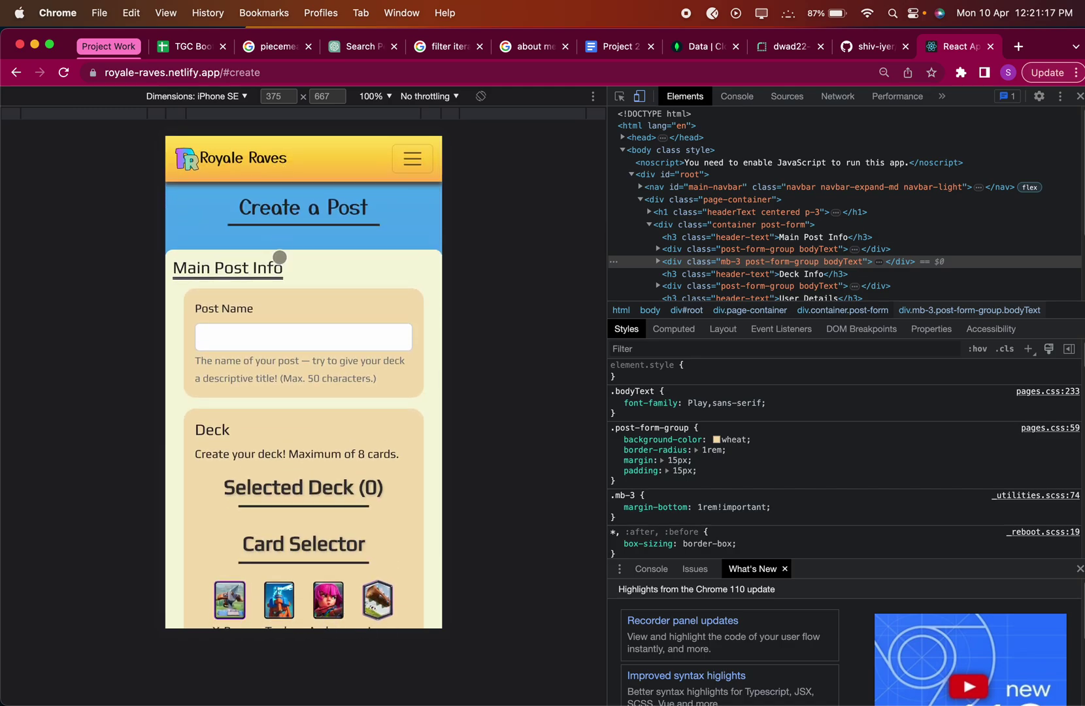
scroll(280, 257, down, 15)
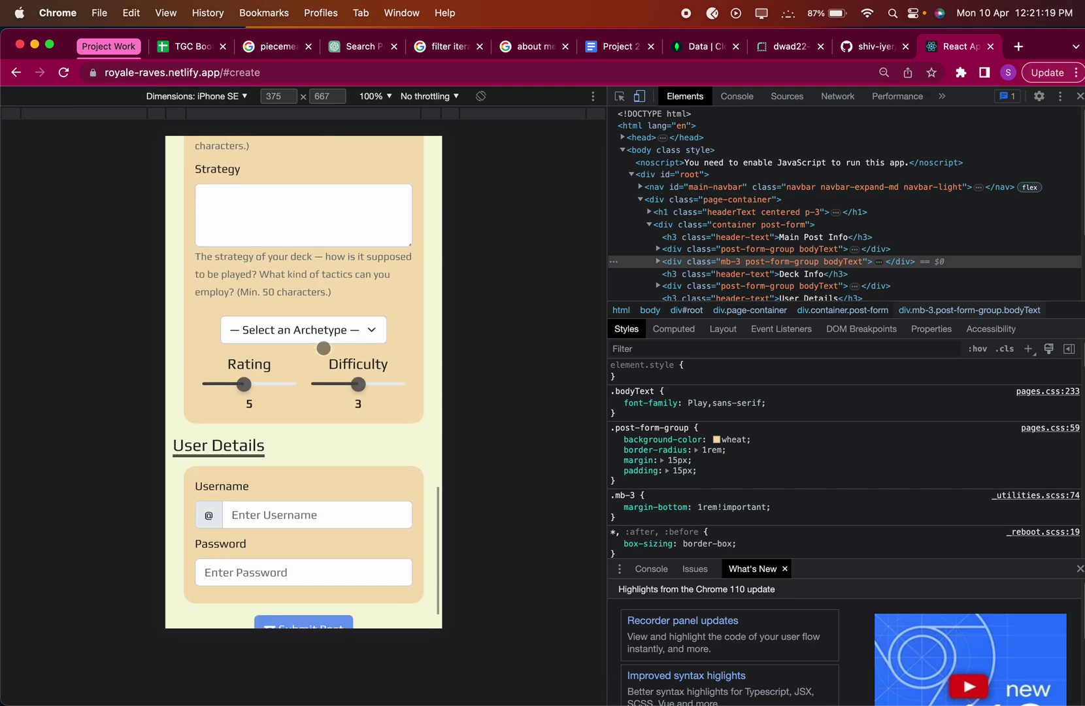
Try the Rating slider and the archetype list in the iPhone SE preview.
drag(244, 379, 267, 379)
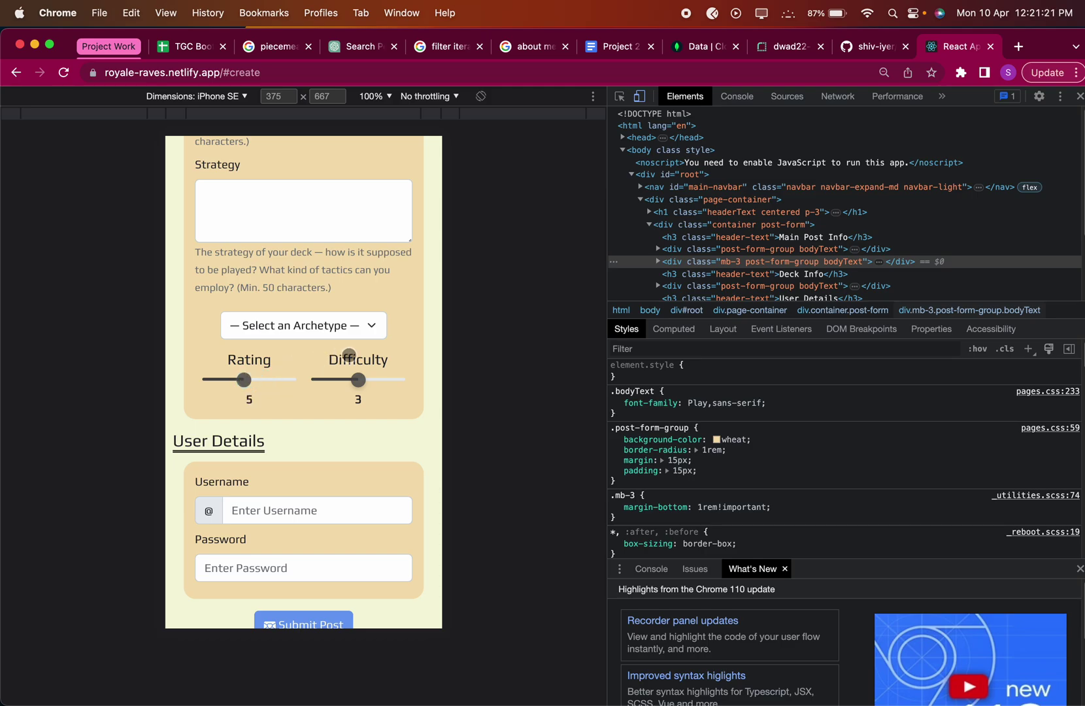
click(307, 332)
click(291, 323)
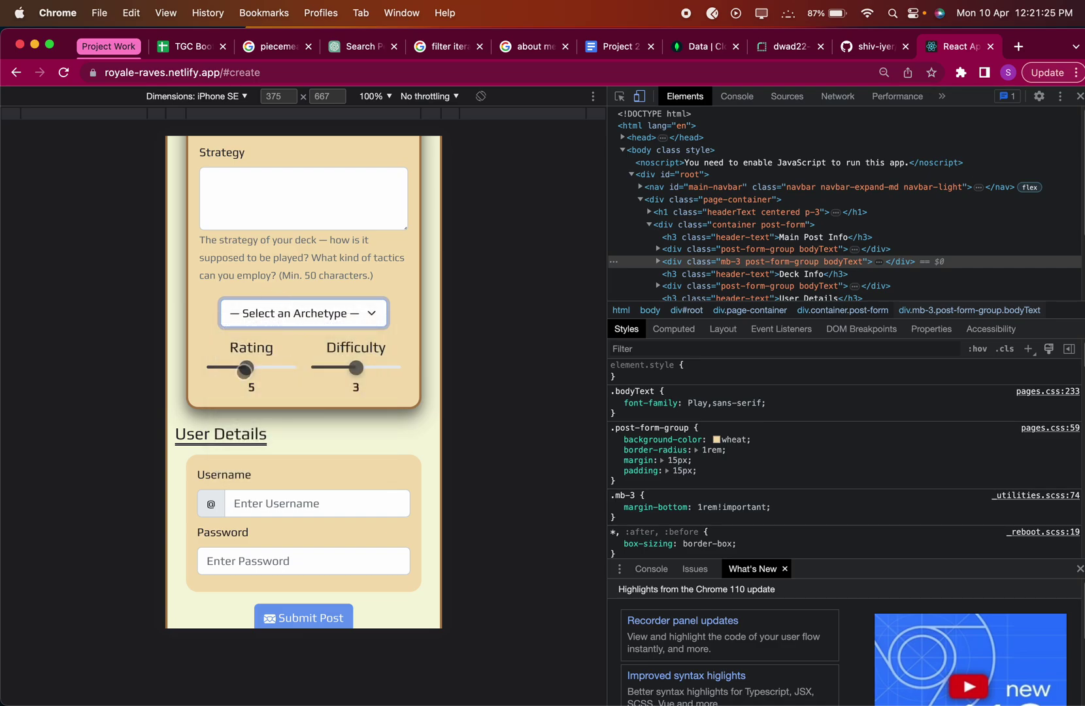
scroll(276, 505, up, 1)
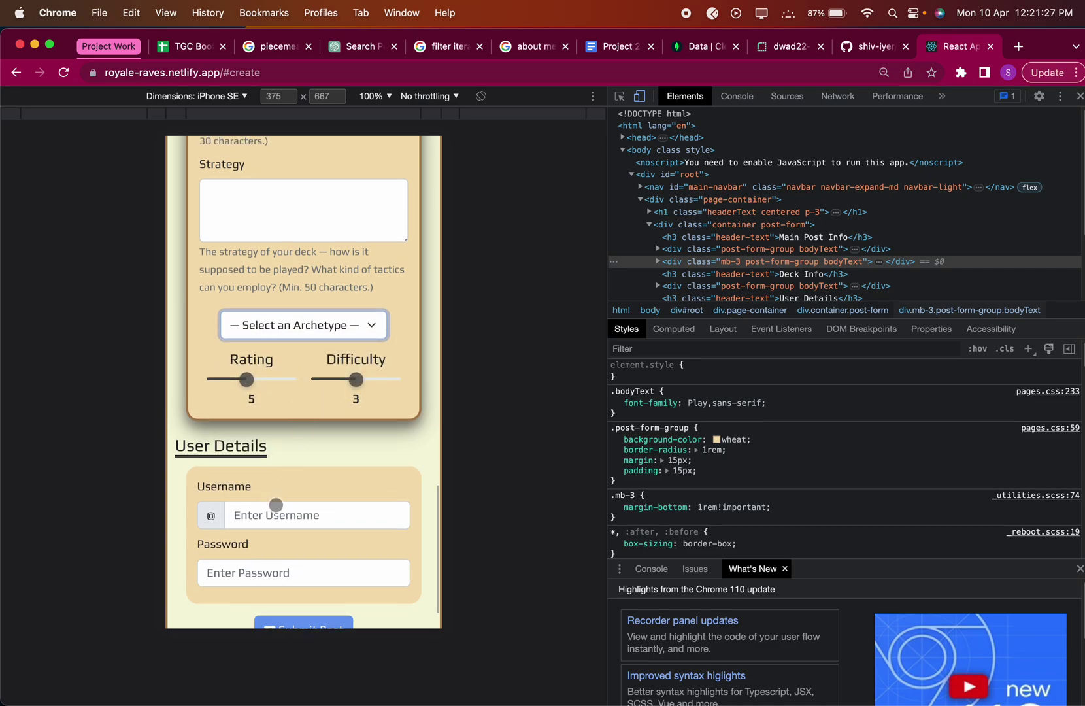
scroll(276, 505, down, 1)
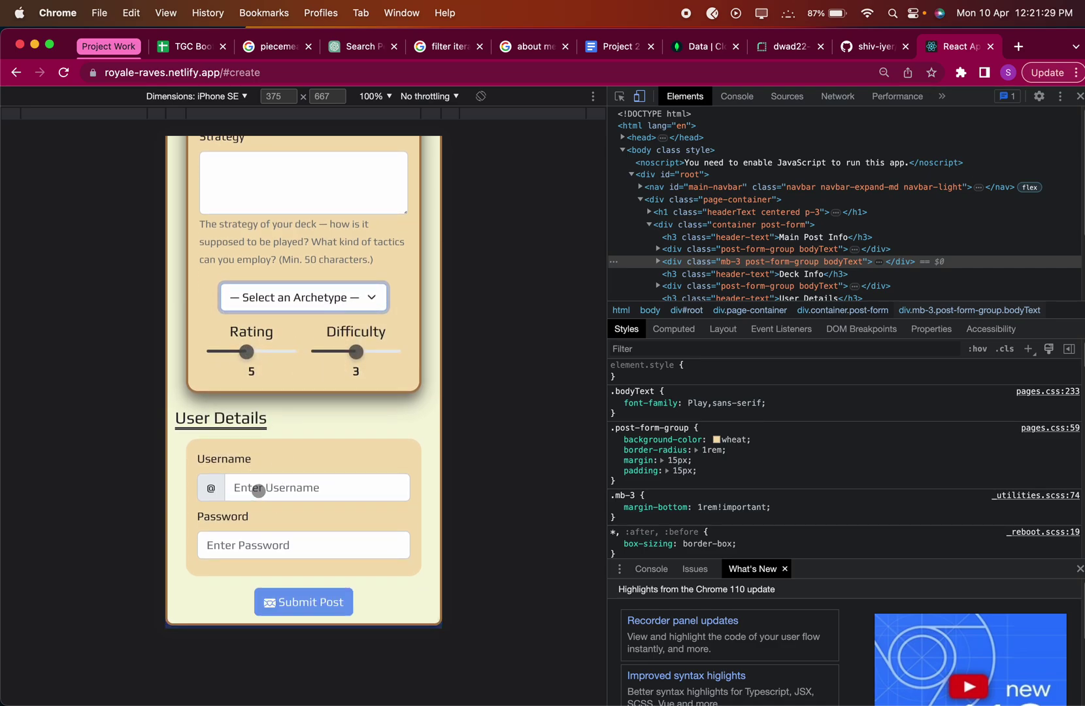
scroll(259, 492, up, 10)
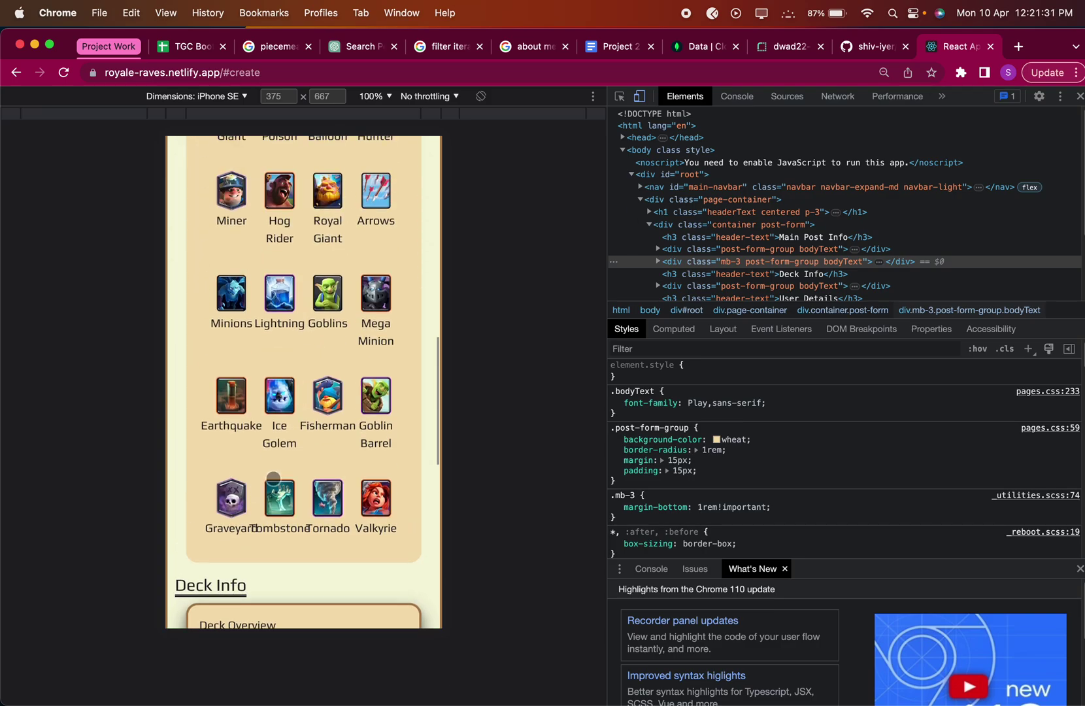
scroll(275, 481, up, 4)
scroll(278, 497, down, 8)
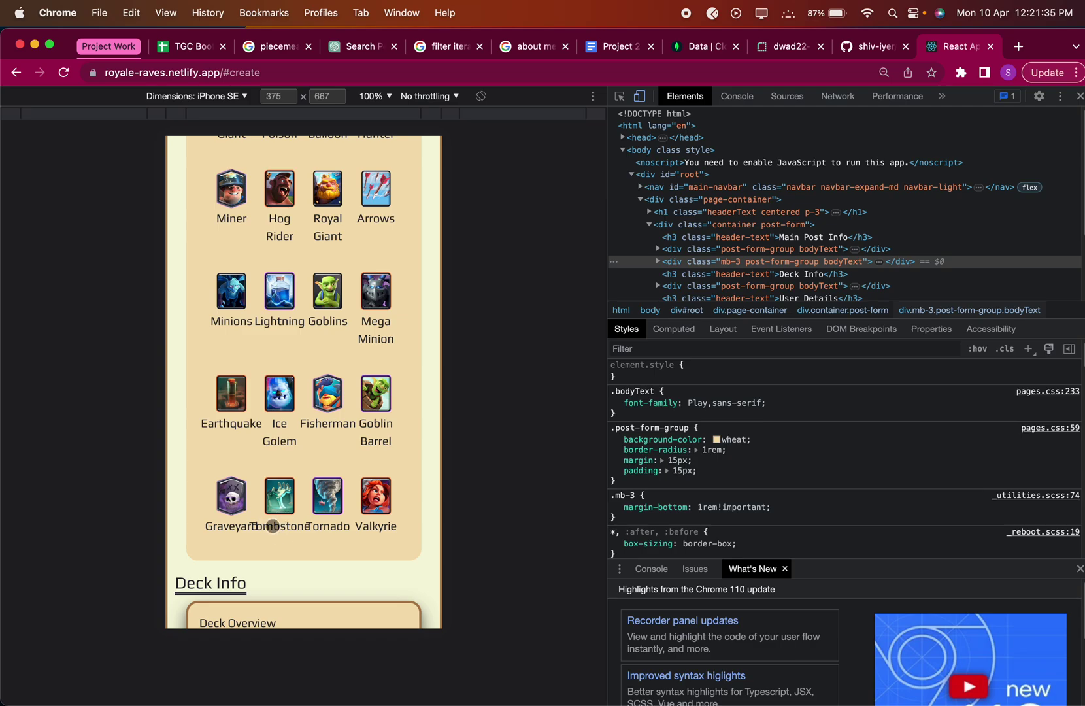
scroll(275, 499, up, 7)
scroll(275, 499, up, 3)
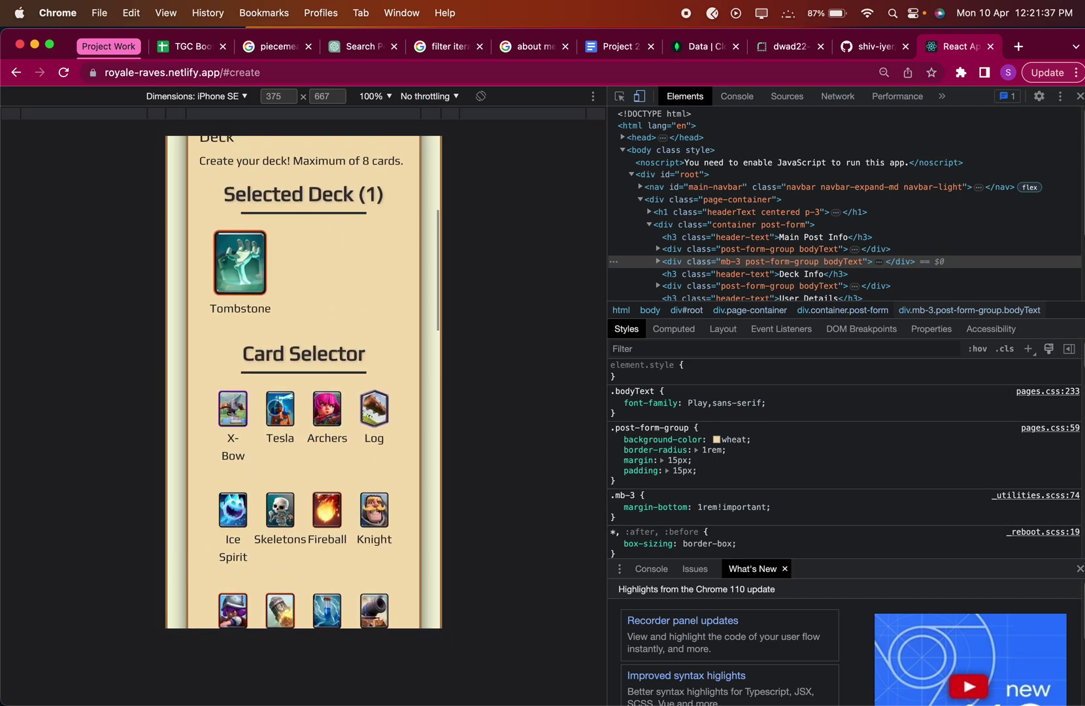
Add Tesla, Archers and Log to the deck alongside Tombstone.
click(282, 412)
click(327, 411)
click(371, 415)
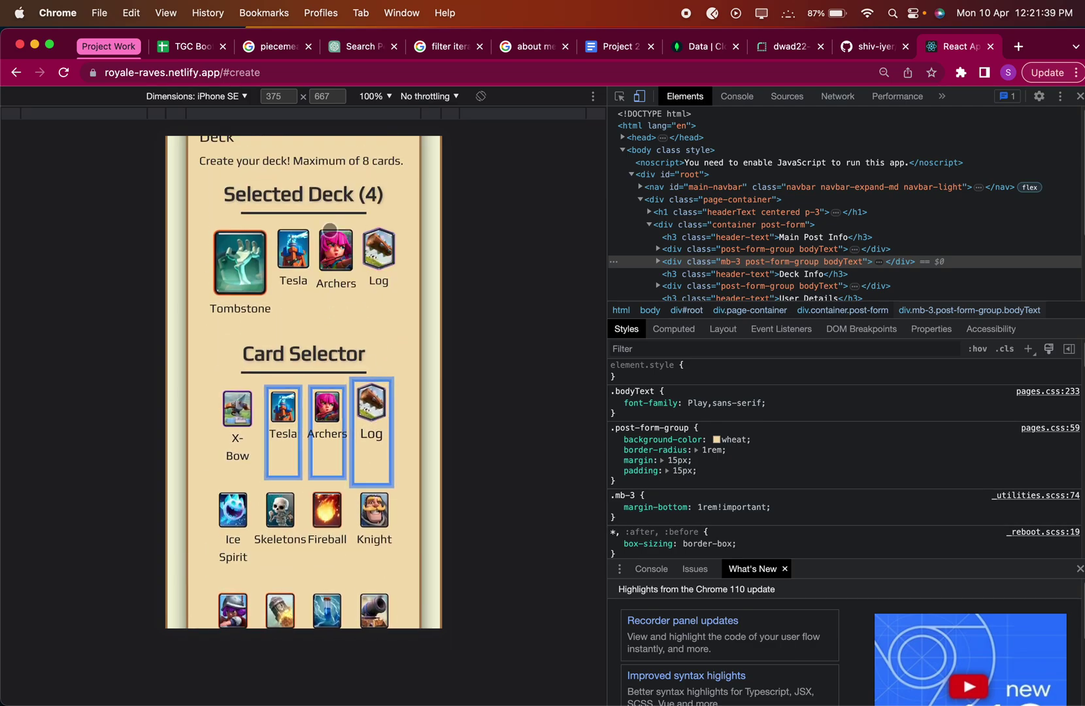
click(231, 98)
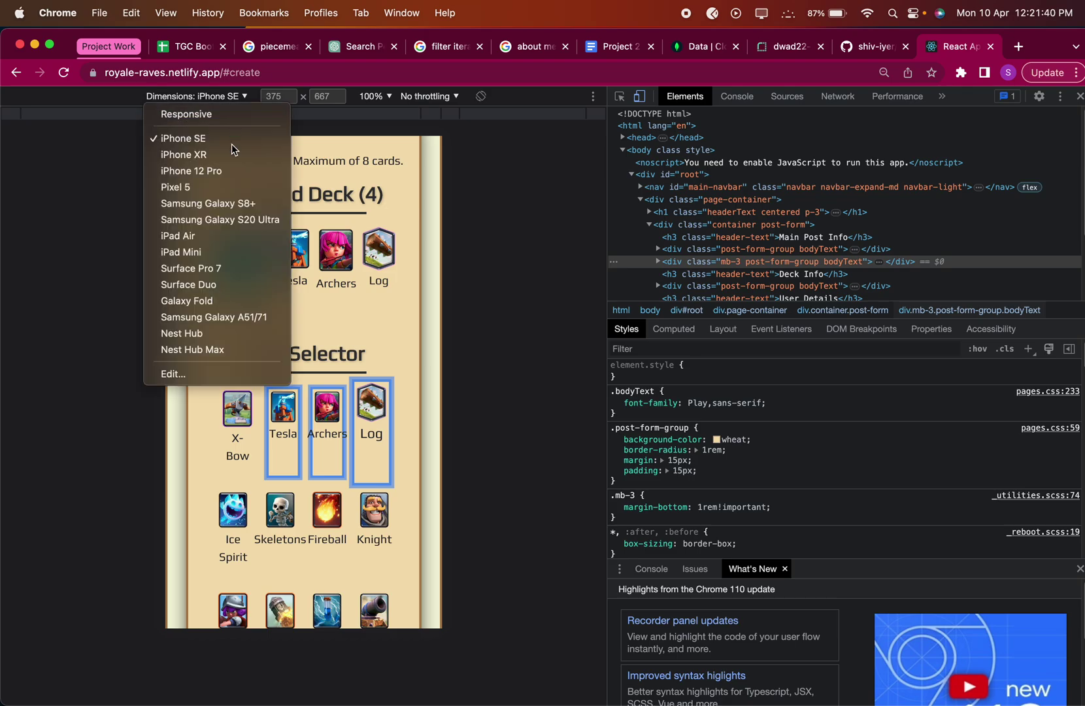
Preview as Samsung Galaxy S8+, then as a Responsive viewport about 624 pixels wide.
click(234, 207)
click(192, 96)
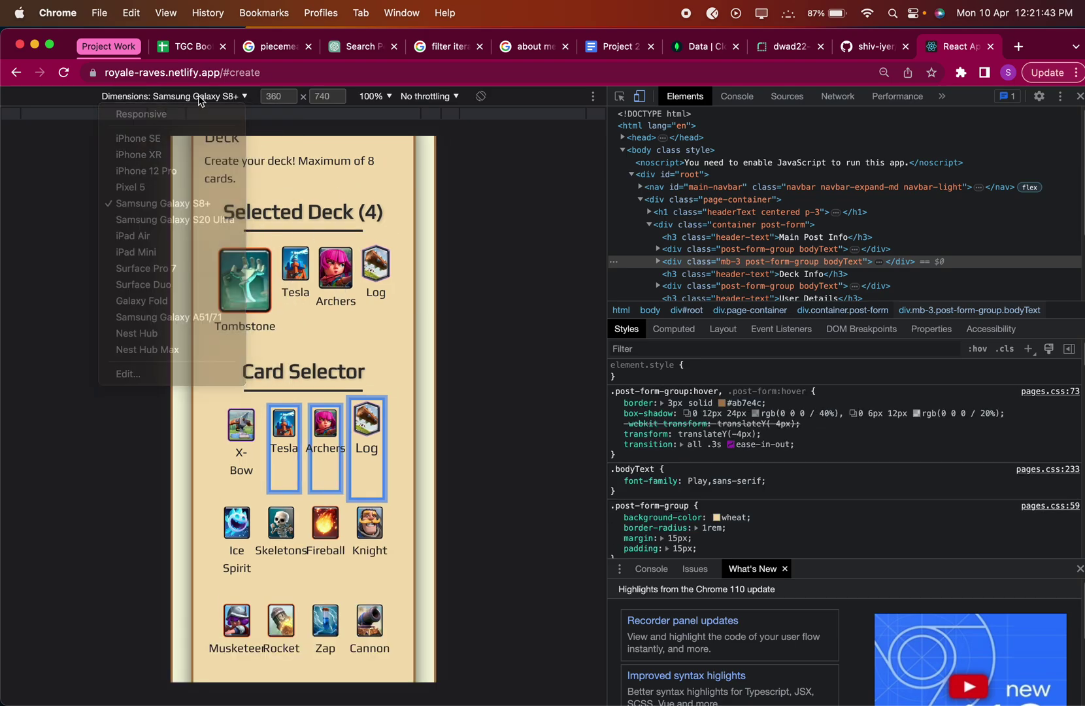
click(196, 96)
click(195, 98)
click(142, 113)
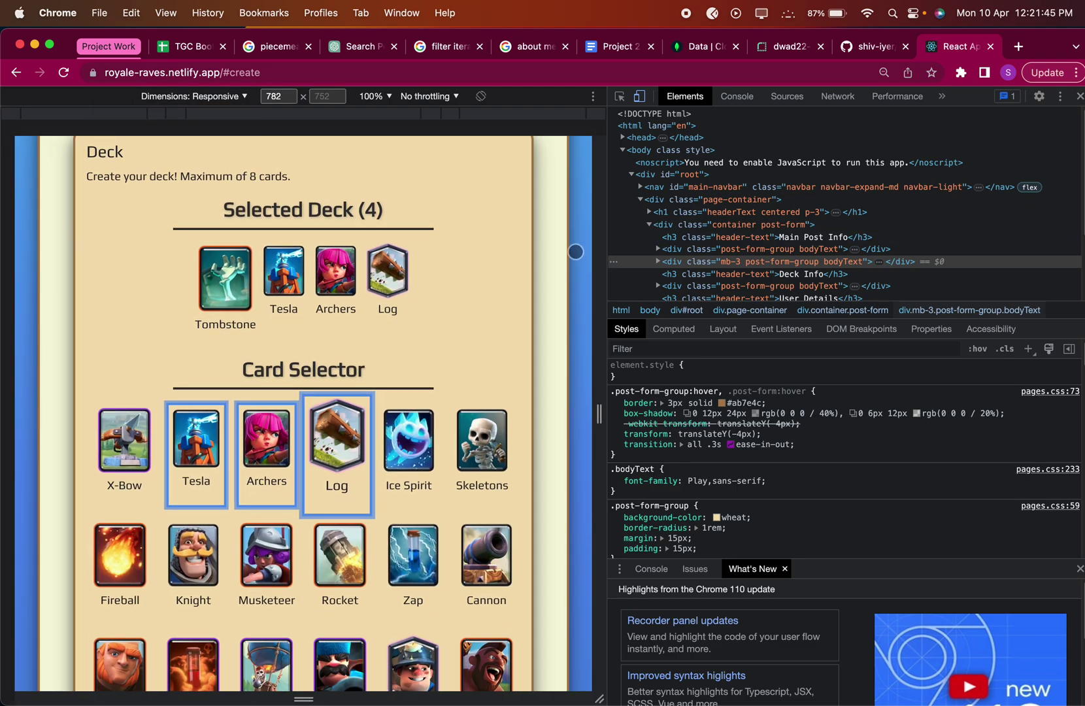
drag(599, 251, 553, 252)
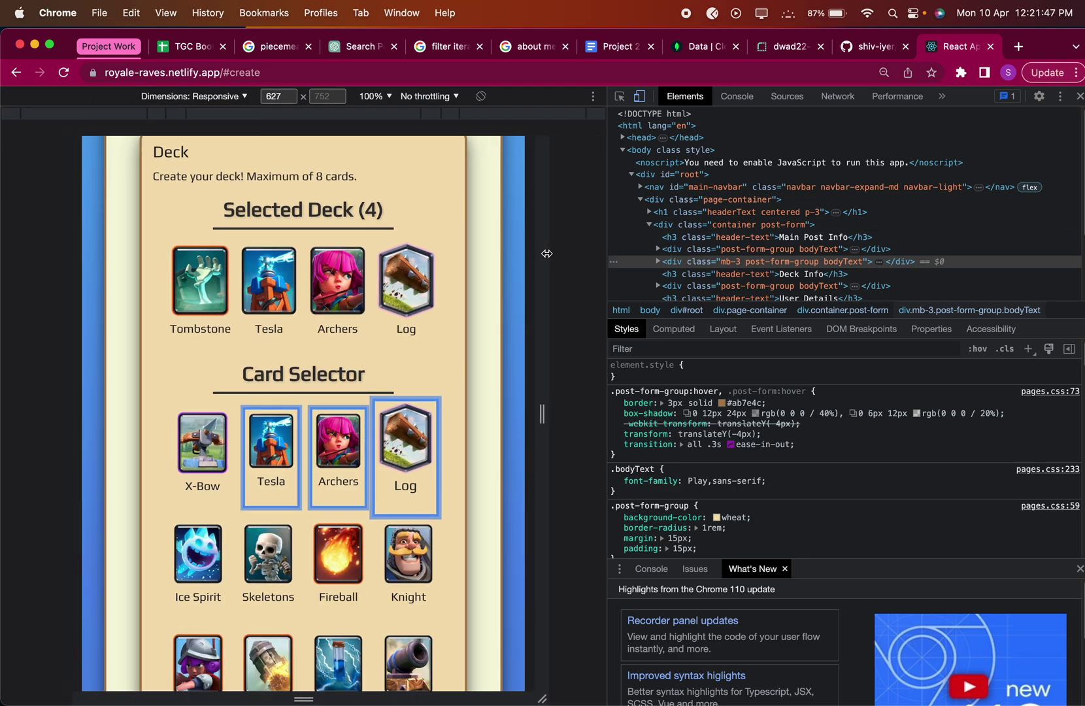
scroll(319, 287, down, 1)
Add Ice Spirit, Skeletons, Fireball and Knight to complete the eight-card deck.
click(222, 530)
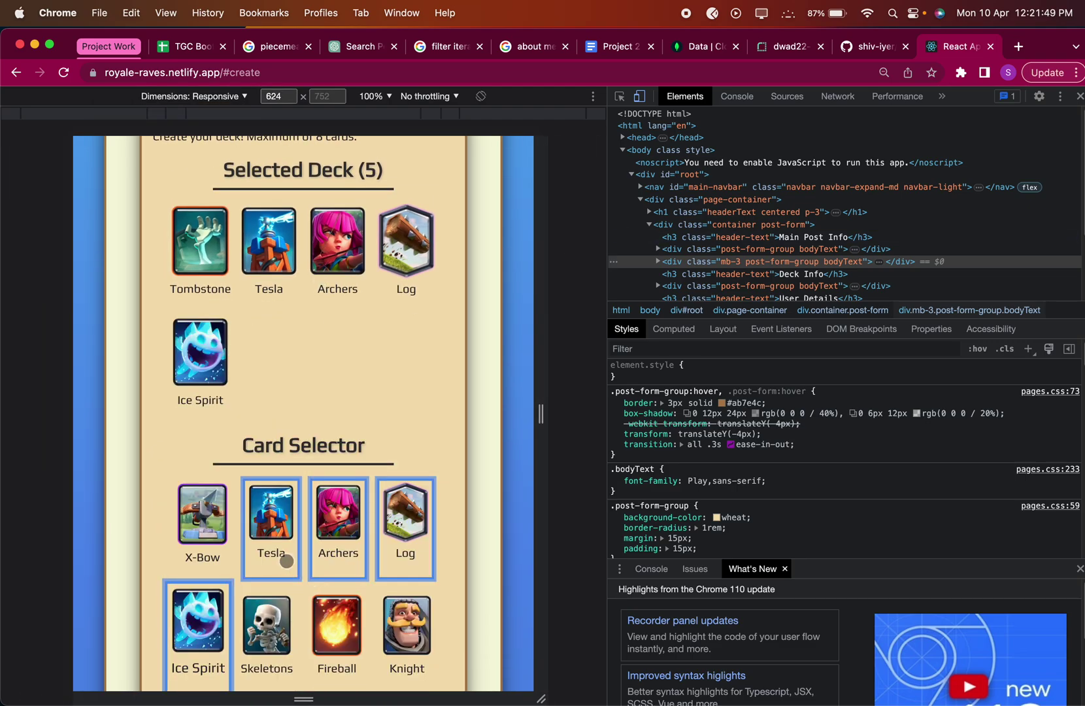
click(269, 621)
click(335, 621)
click(395, 615)
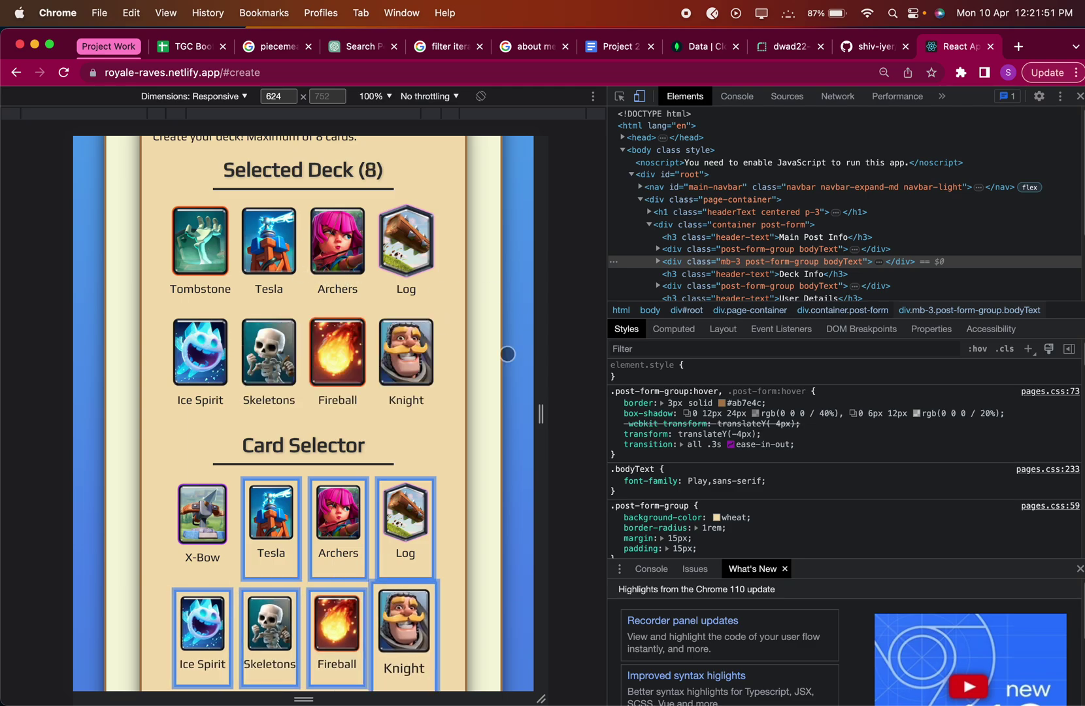
scroll(311, 277, down, 1)
scroll(324, 277, up, 3)
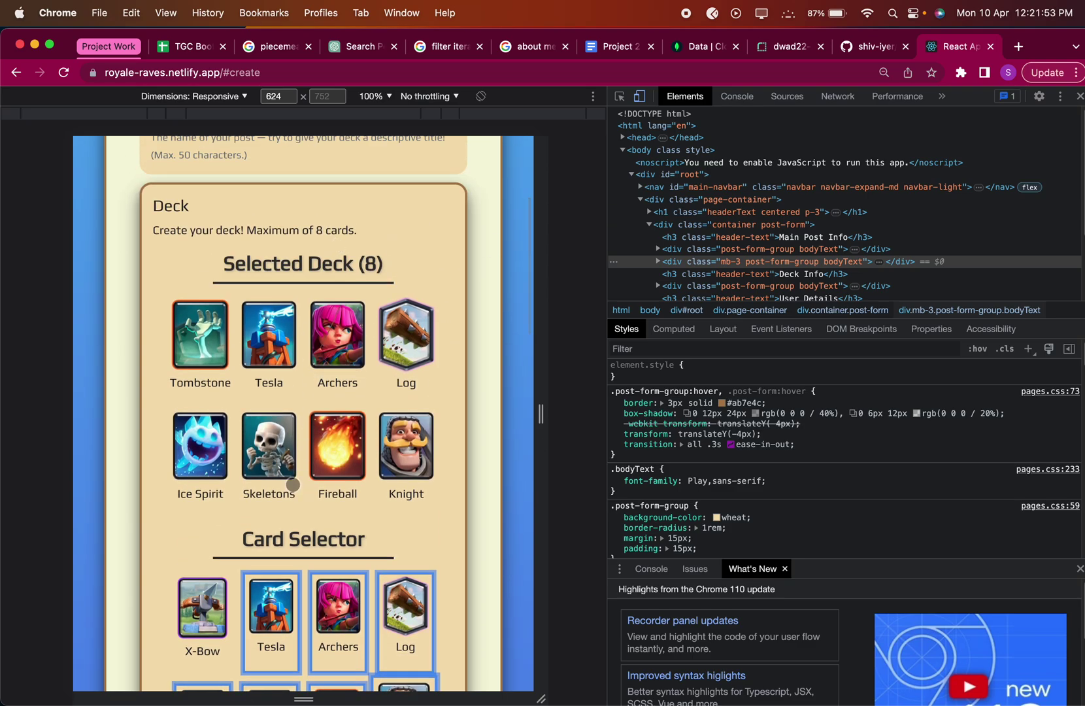
scroll(299, 355, up, 5)
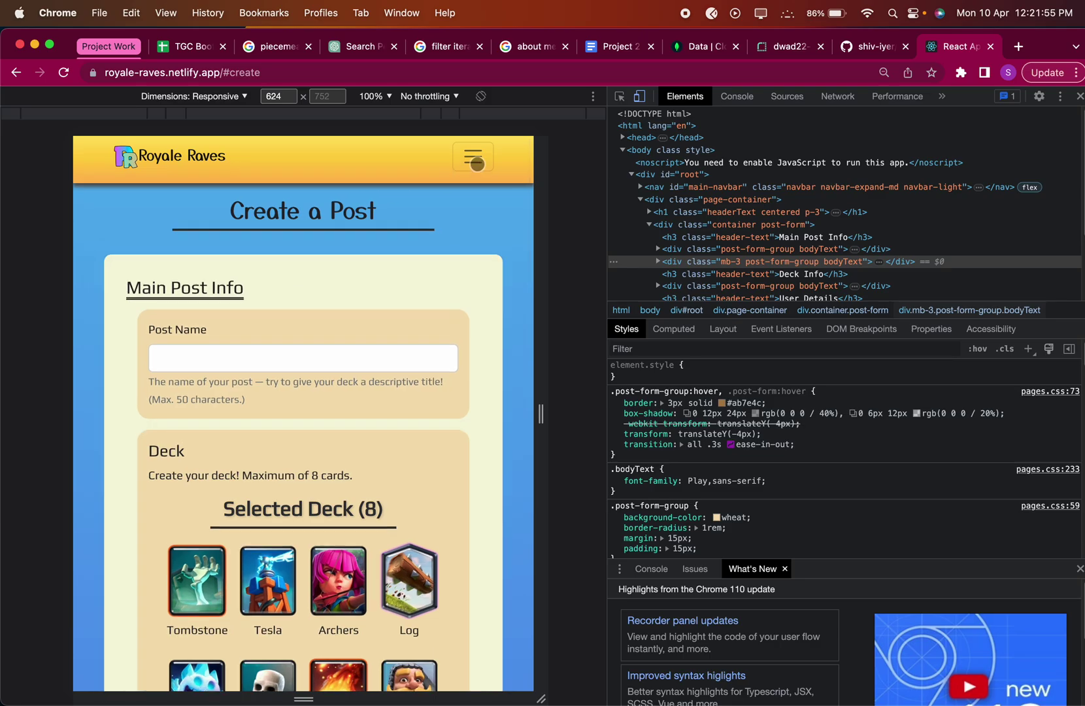
click(474, 159)
Go to the View All Posts page and scroll to the Royal Giant post.
click(151, 245)
scroll(350, 344, down, 15)
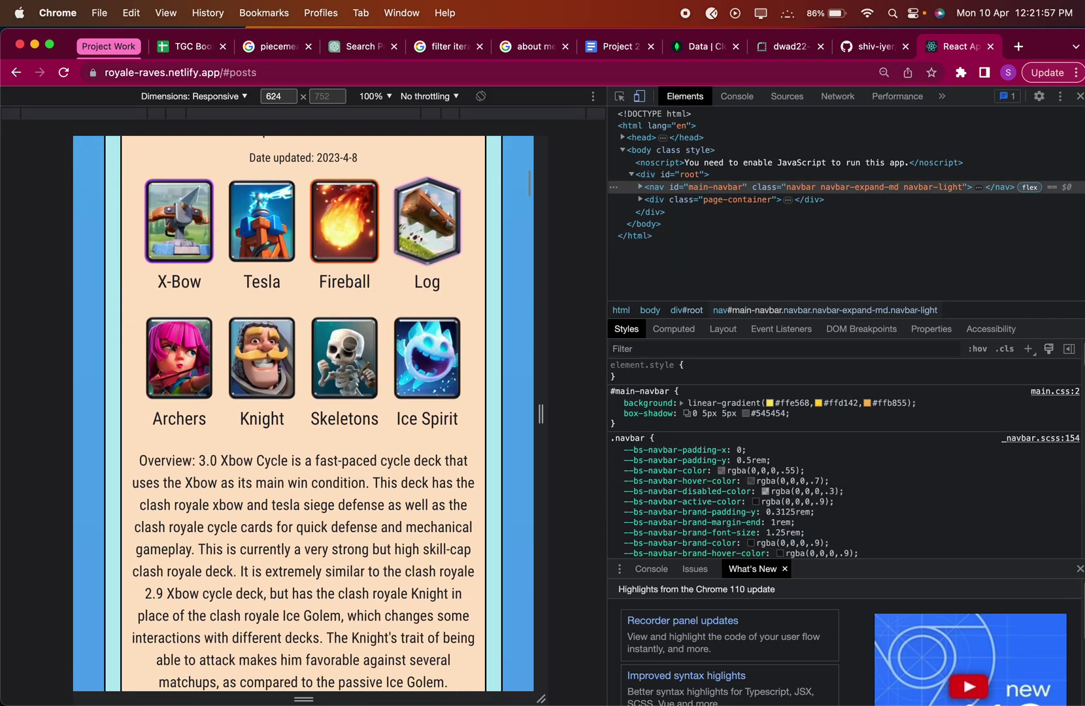
scroll(349, 344, down, 20)
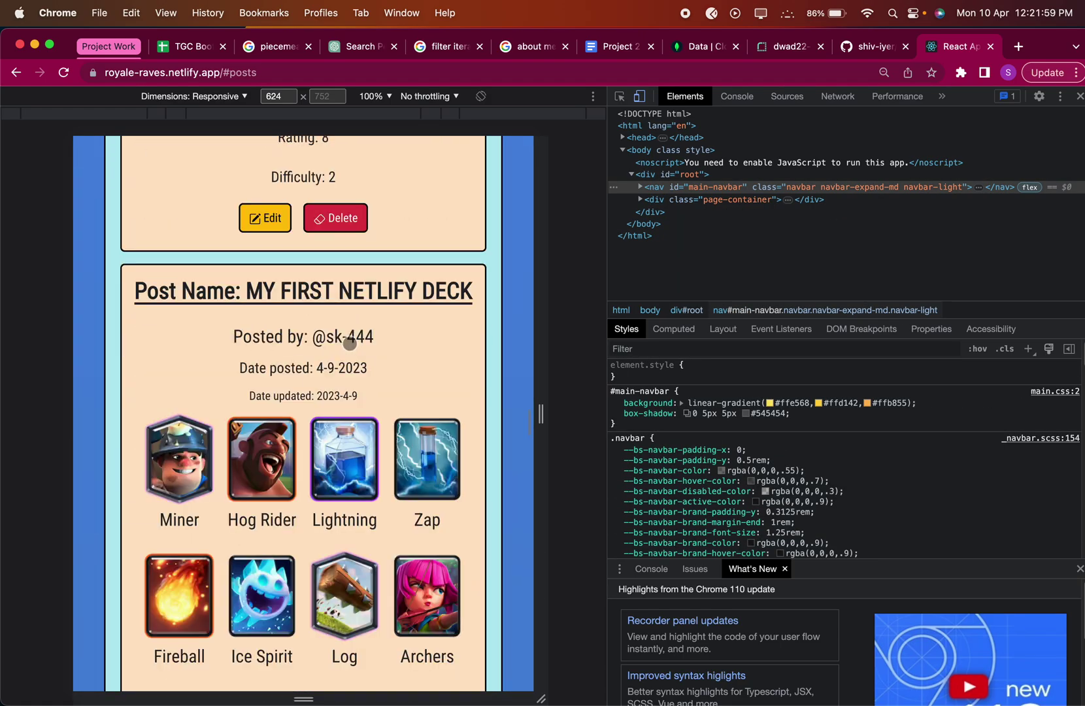
scroll(350, 344, up, 20)
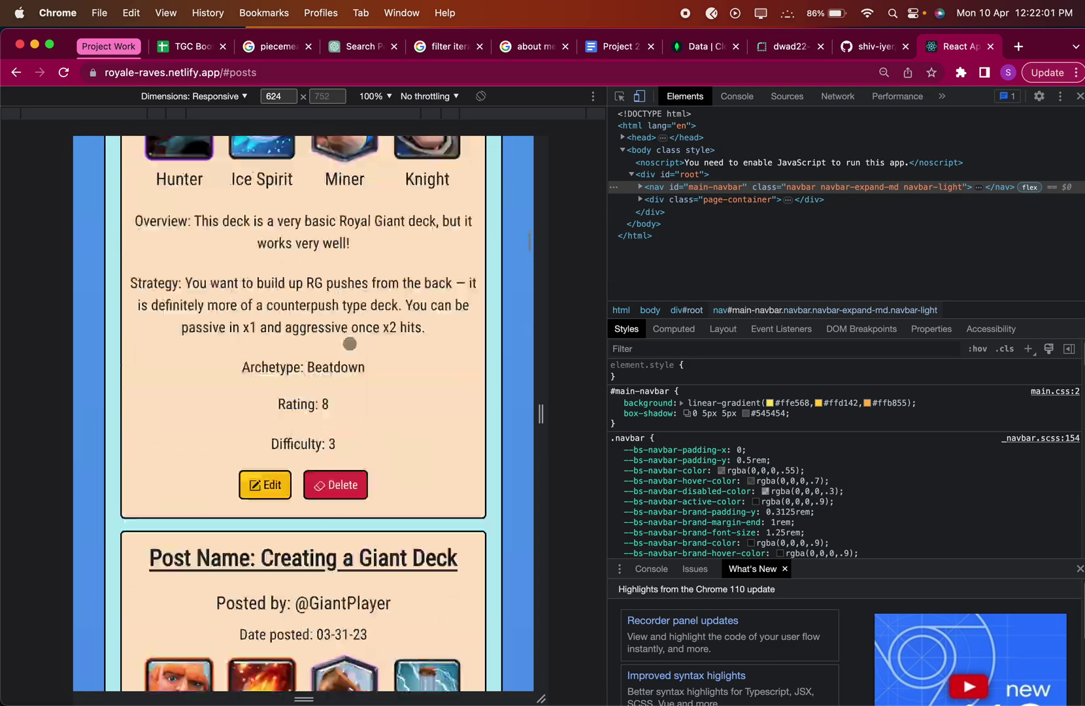
scroll(350, 343, down, 10)
scroll(349, 343, down, 10)
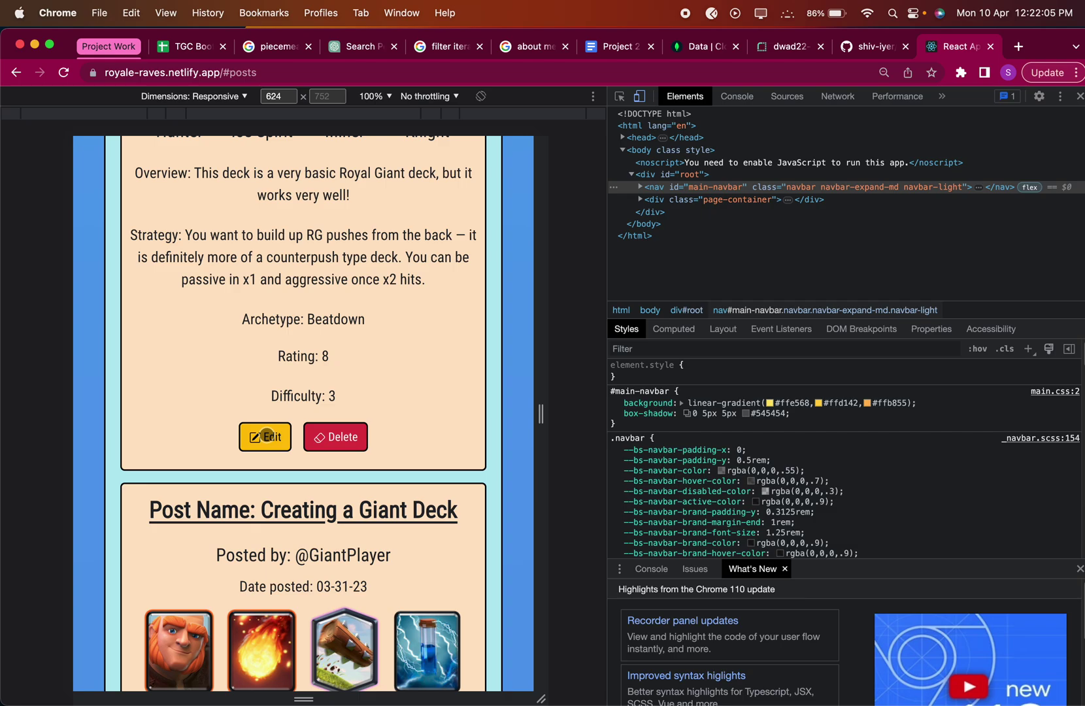
Open The Best Royal Giant Deck edit form and scroll through its deck info.
click(265, 436)
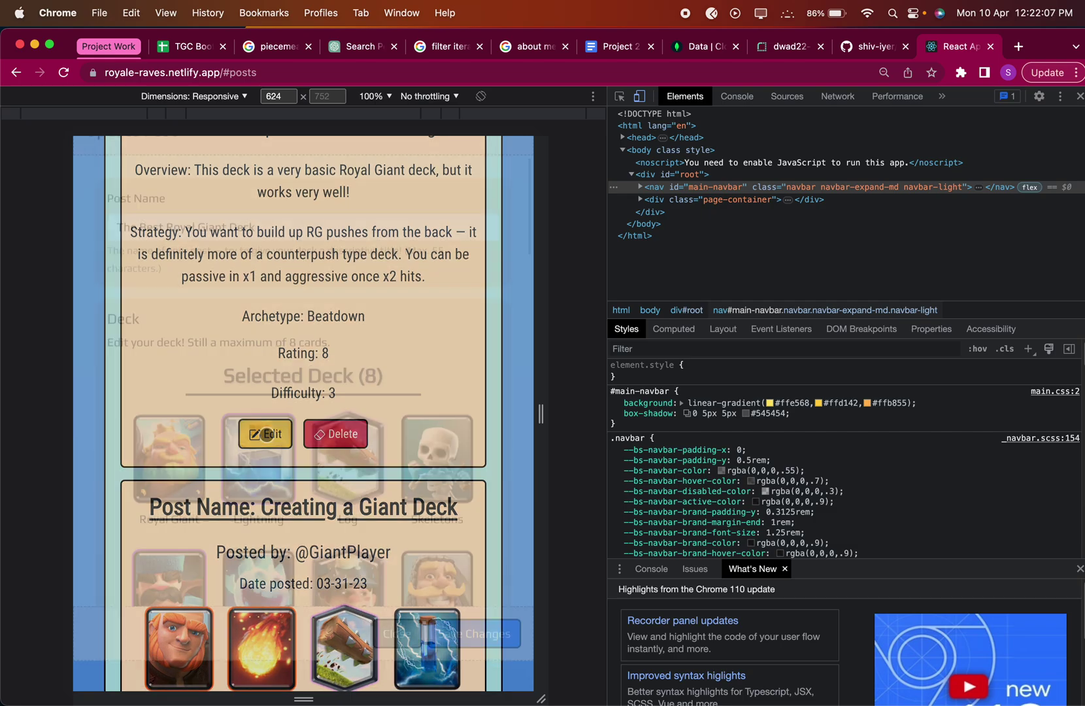
scroll(357, 357, down, 10)
scroll(356, 358, down, 5)
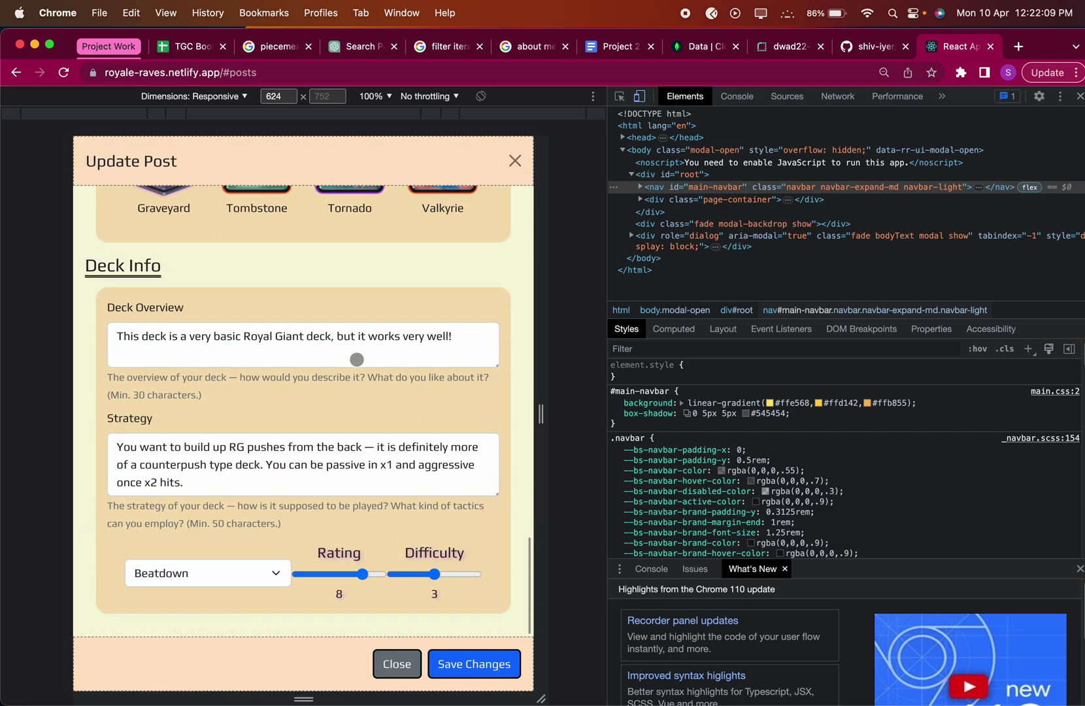
scroll(346, 392, up, 20)
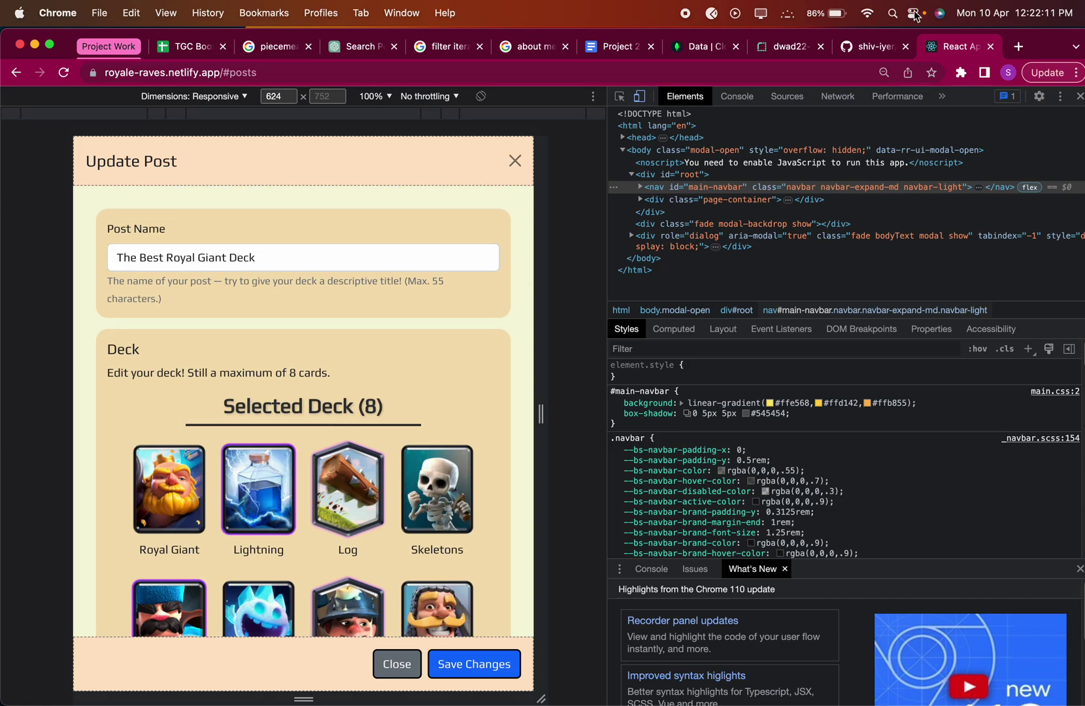
click(873, 46)
Read the README's Features and Limitations, highlighting the note about 32 fully-fledged cards.
scroll(430, 432, down, 15)
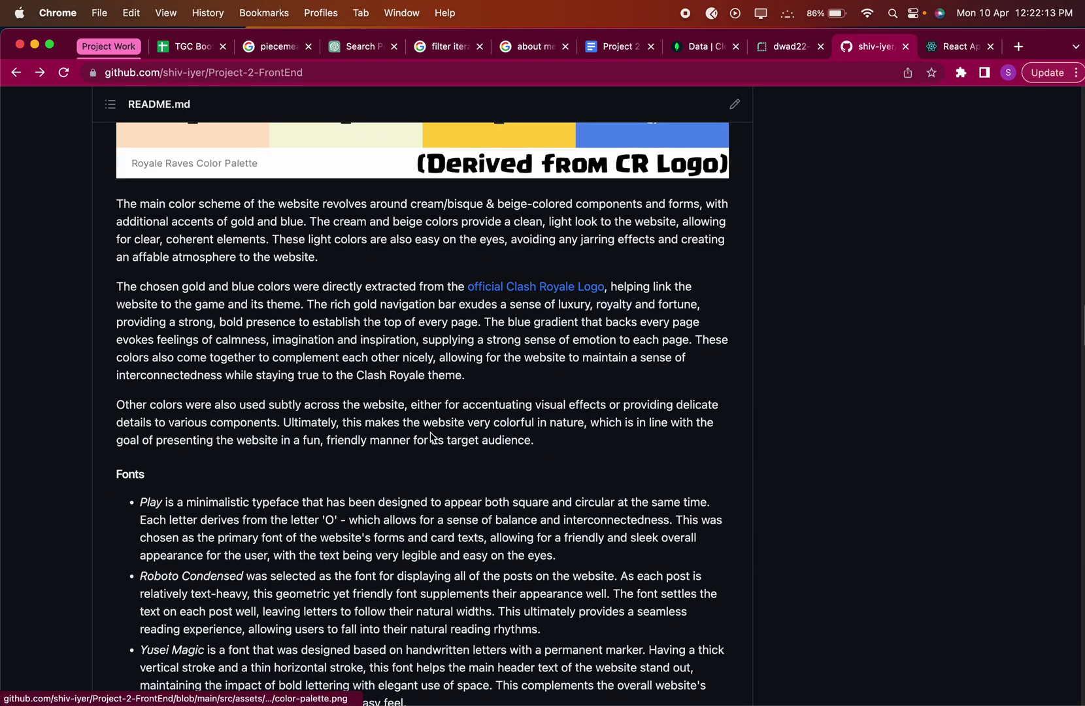
scroll(430, 437, down, 20)
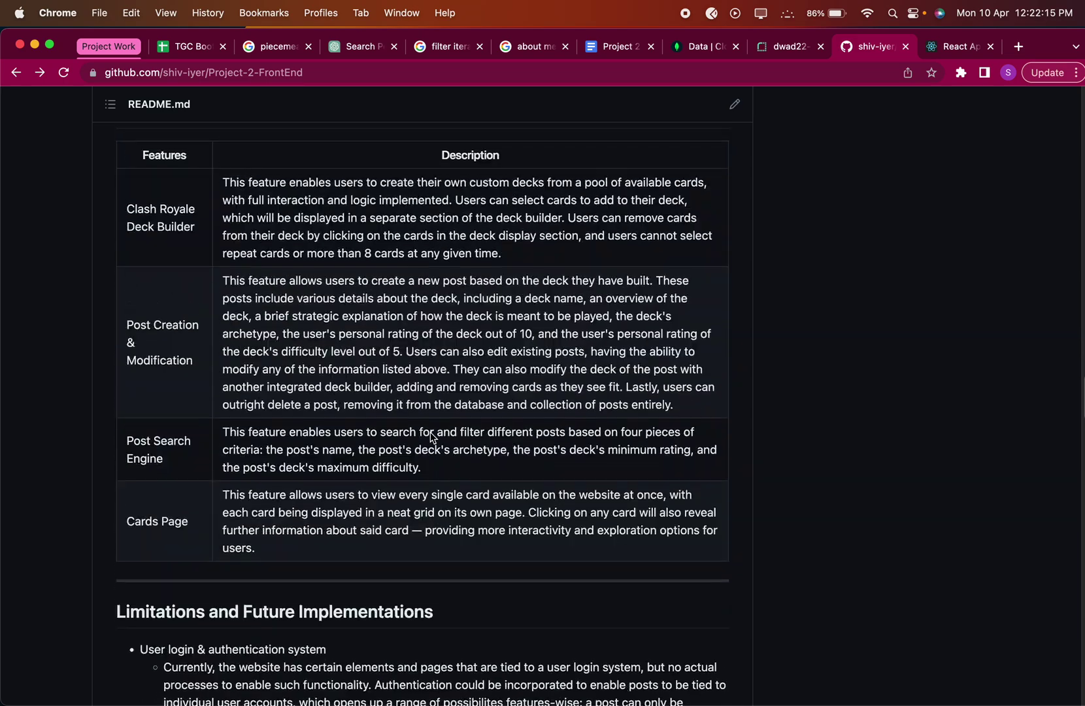
scroll(432, 438, down, 10)
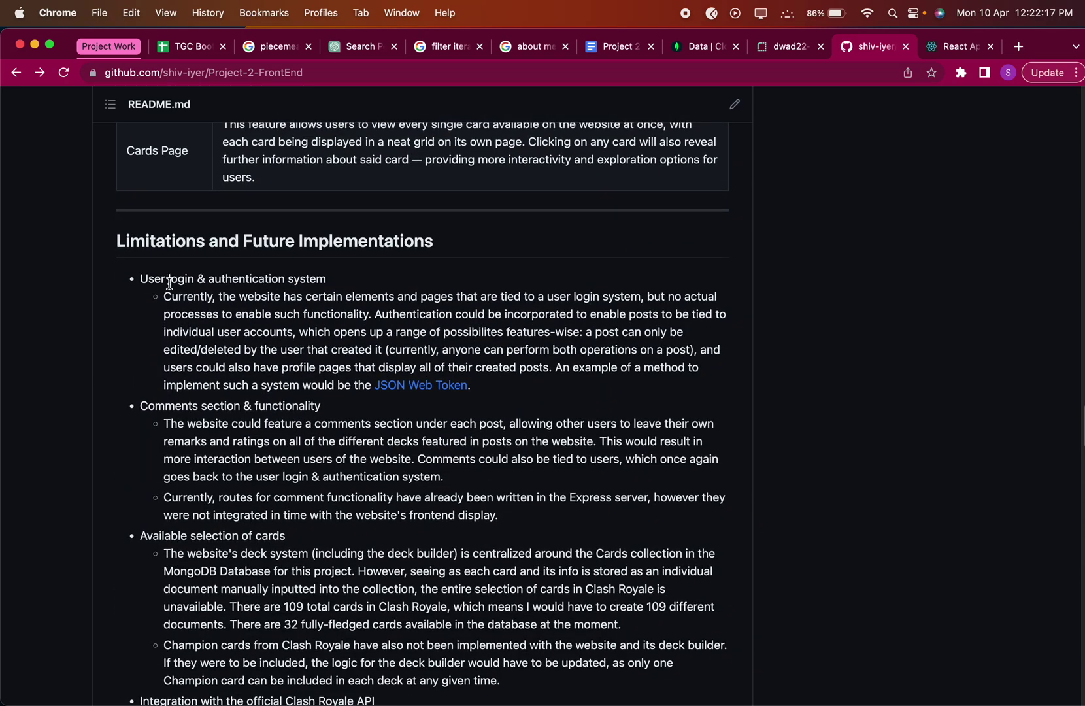
scroll(169, 283, down, 2)
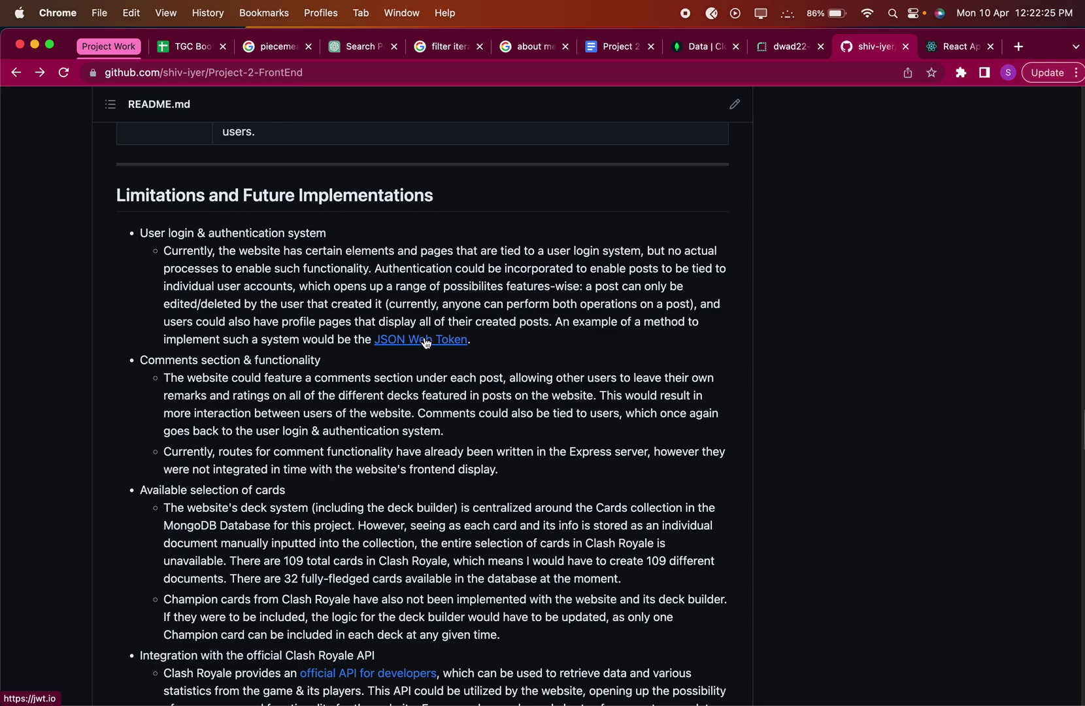
scroll(426, 342, down, 5)
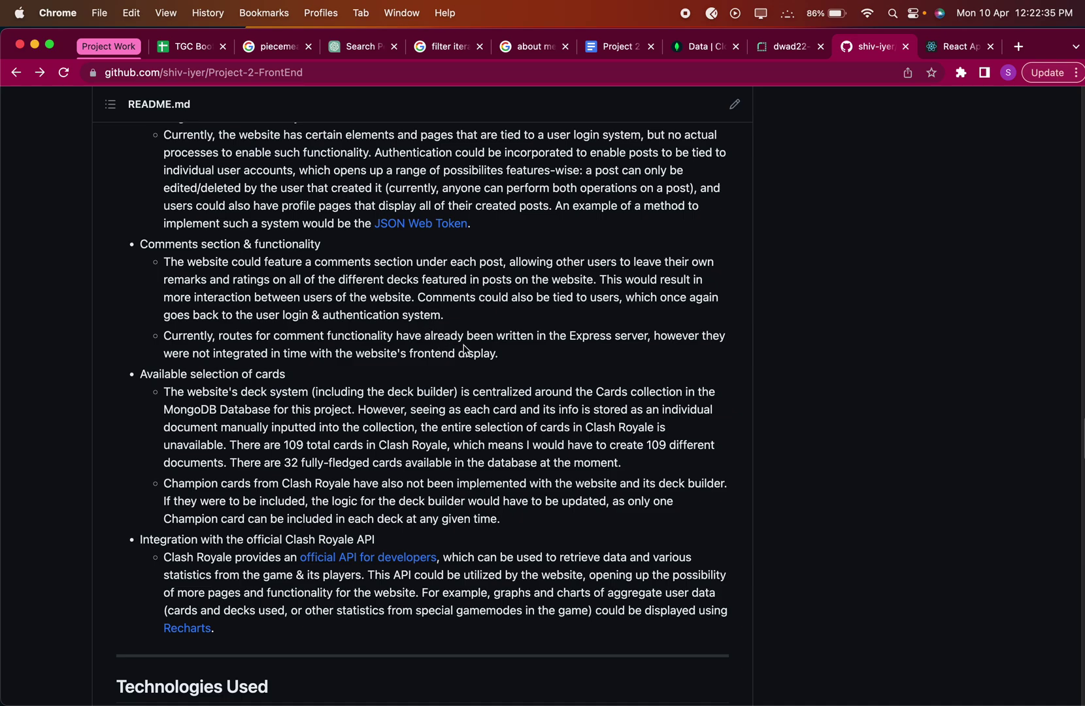
drag(141, 374, 290, 372)
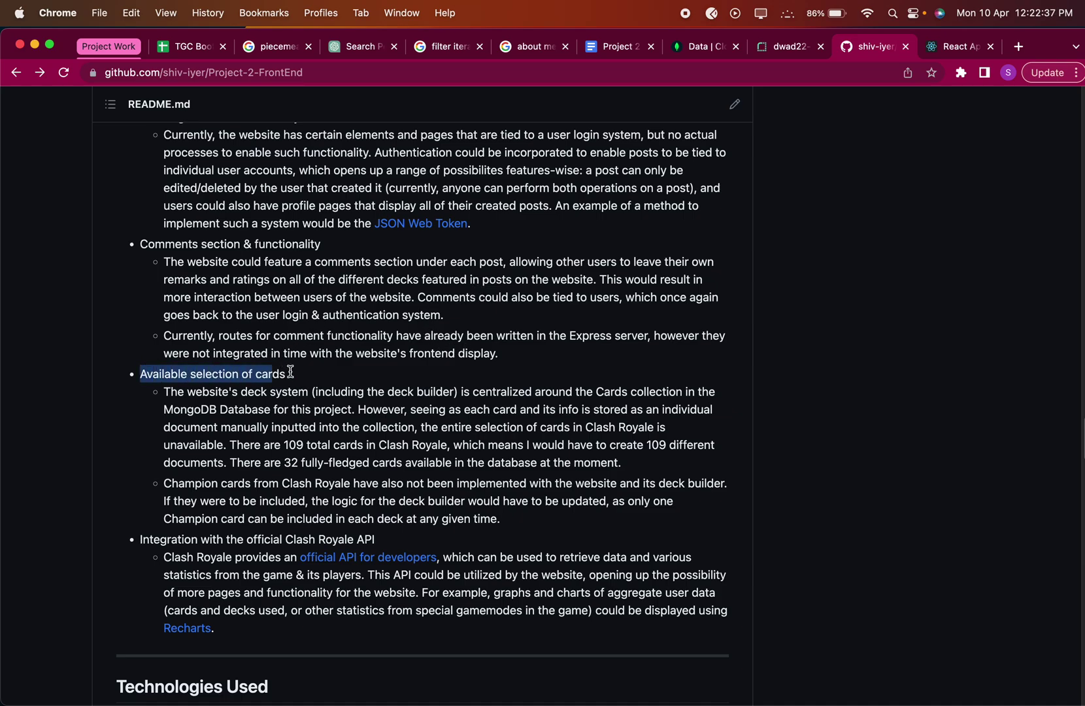
click(308, 386)
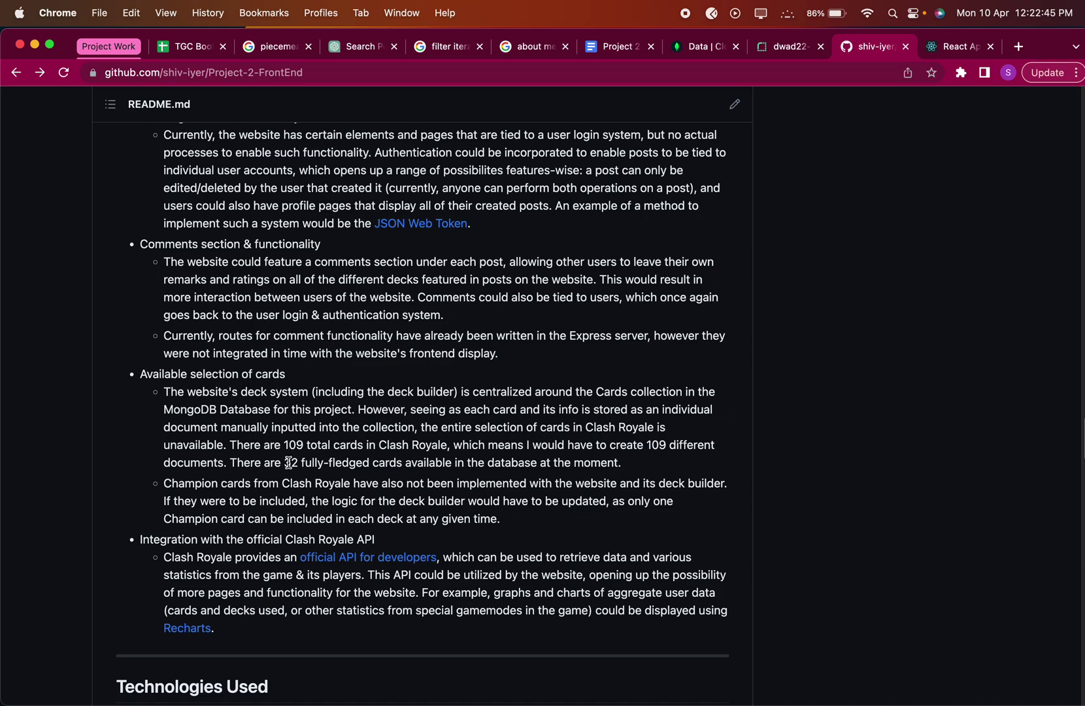
drag(288, 463, 615, 469)
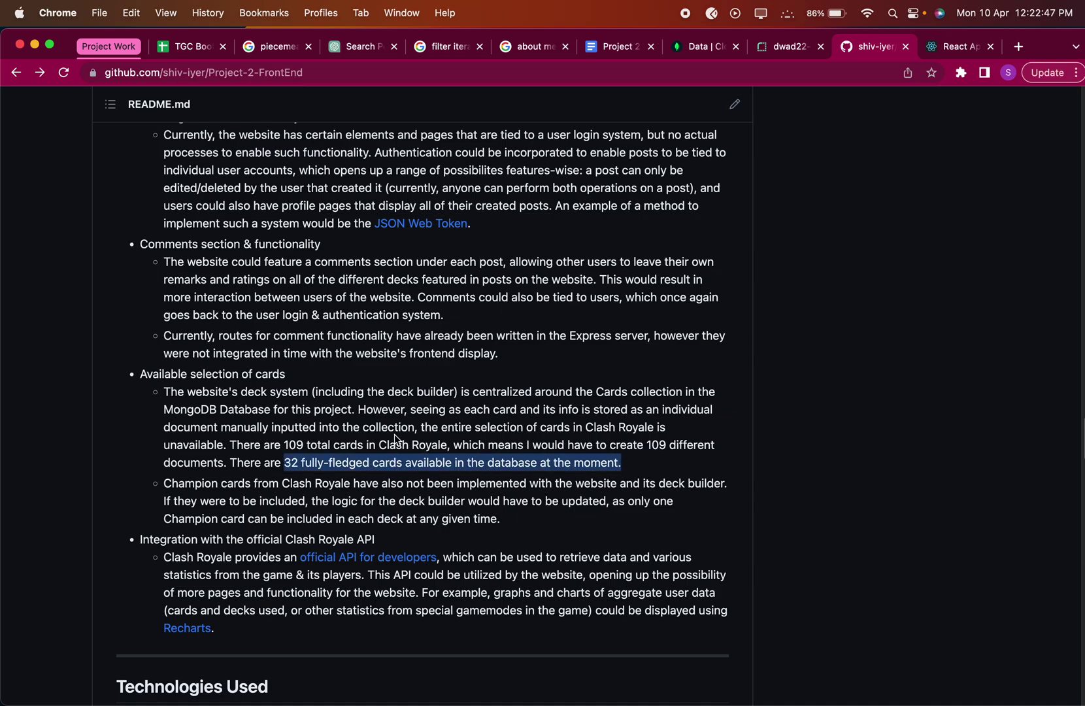
click(395, 440)
scroll(395, 439, down, 3)
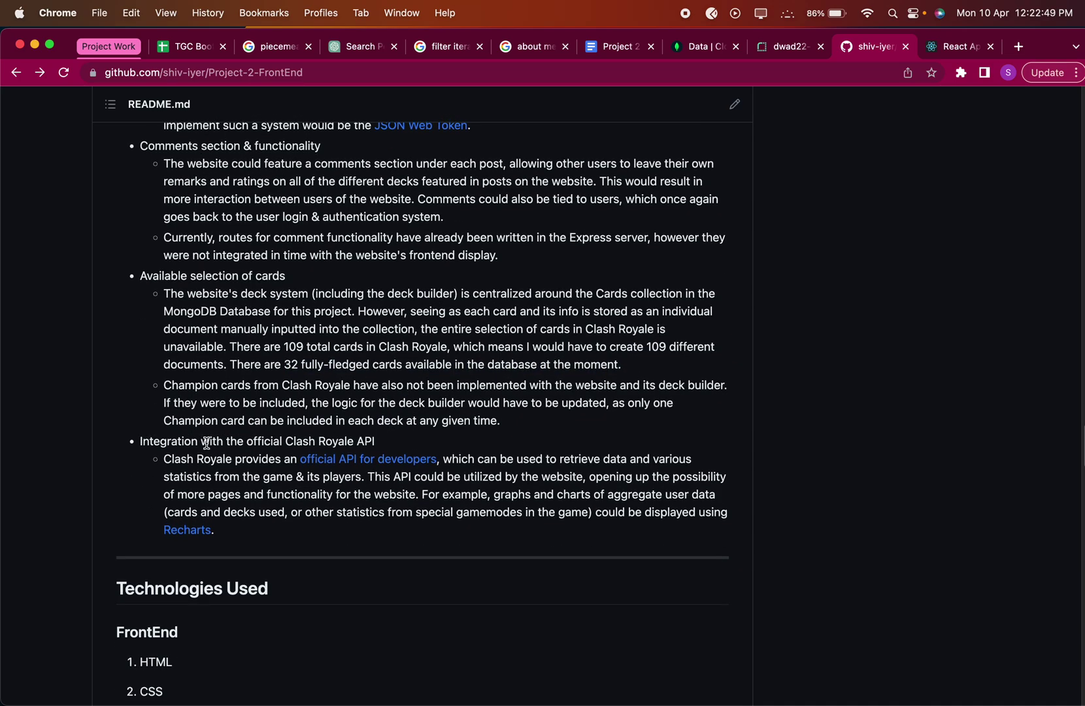
right_click(389, 458)
Open the official Clash Royale API page in a new tab, then return to the README.
click(412, 461)
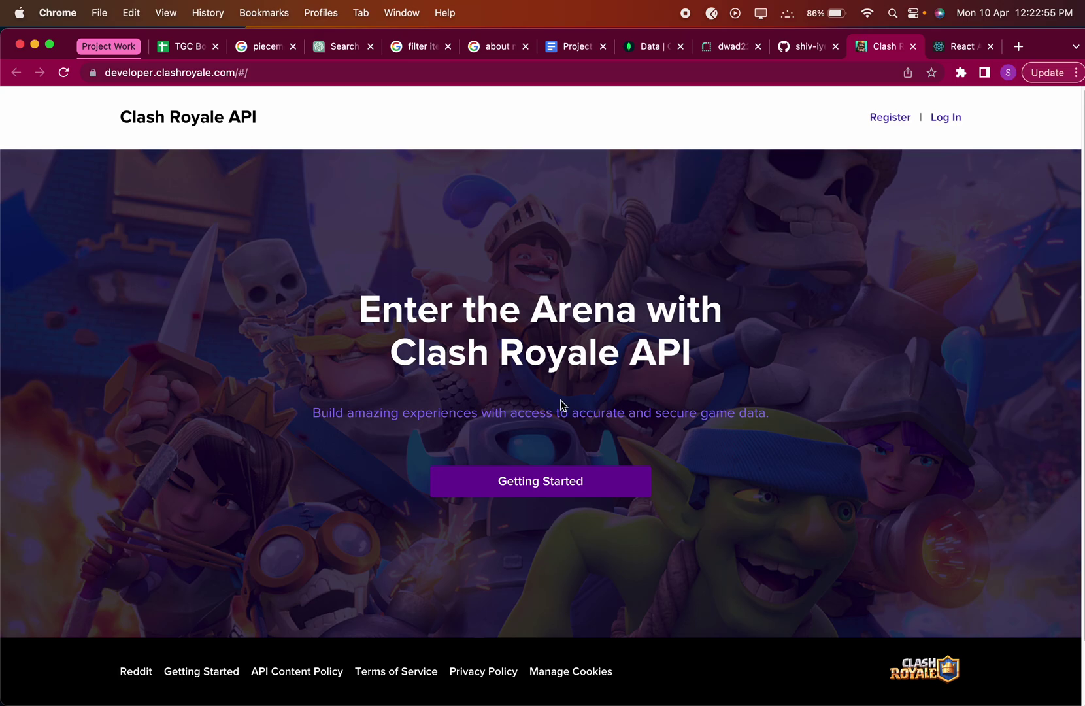
scroll(560, 406, down, 2)
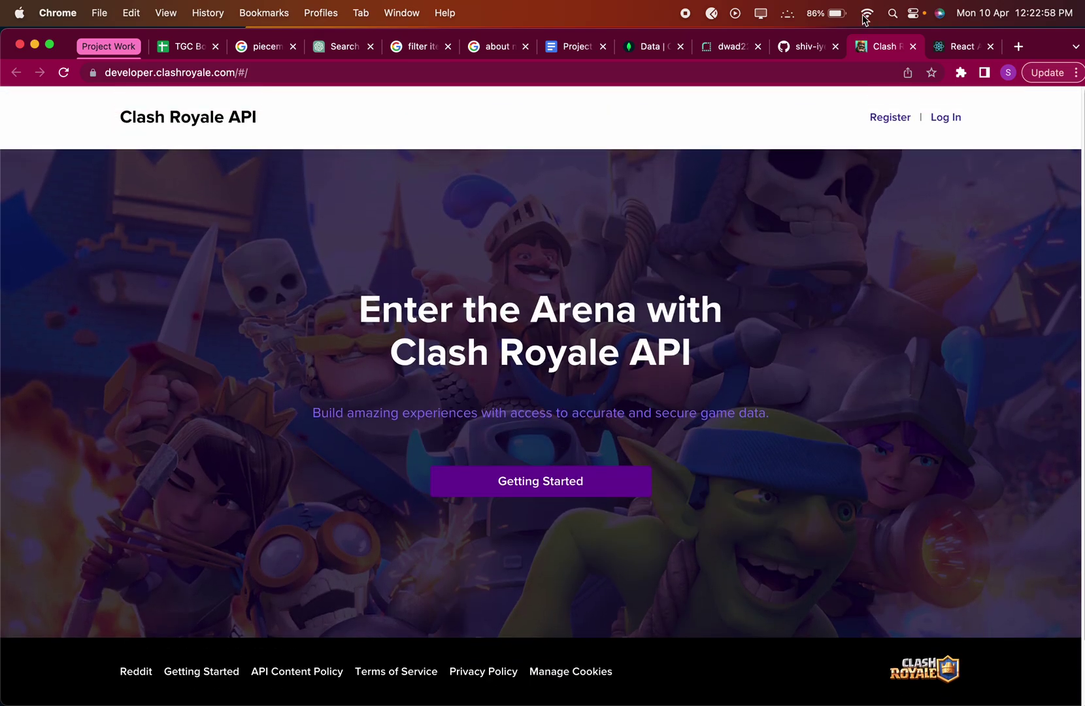
click(799, 46)
Scroll the README down and back up to its Royale Raves overview.
scroll(734, 461, down, 15)
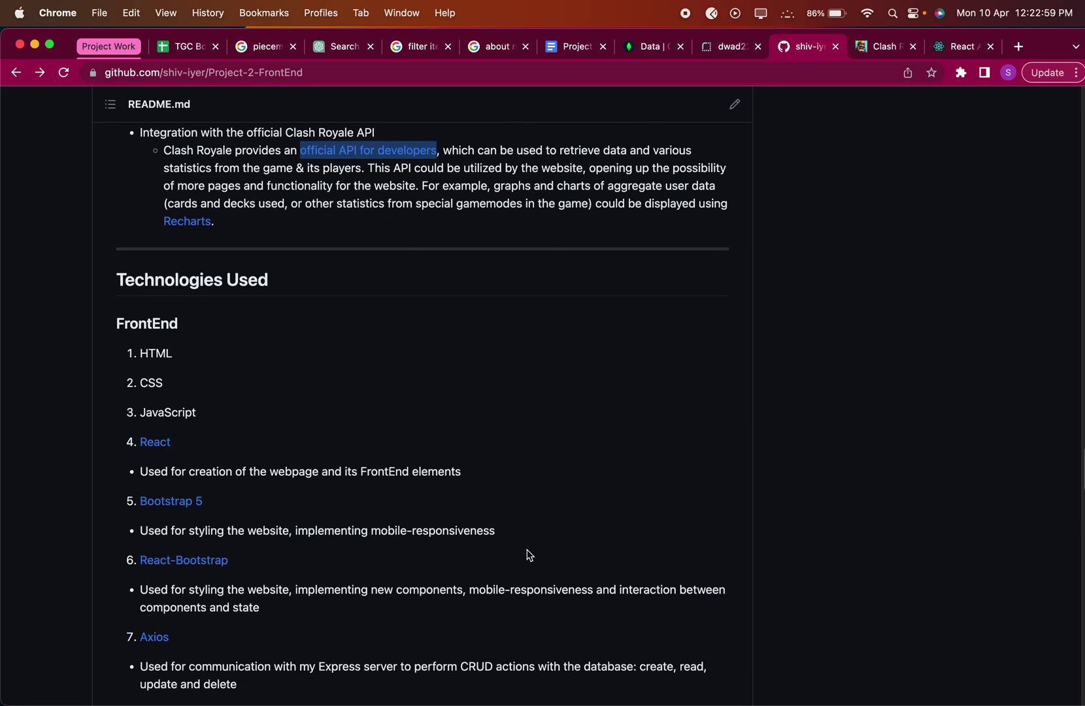
scroll(734, 462, down, 10)
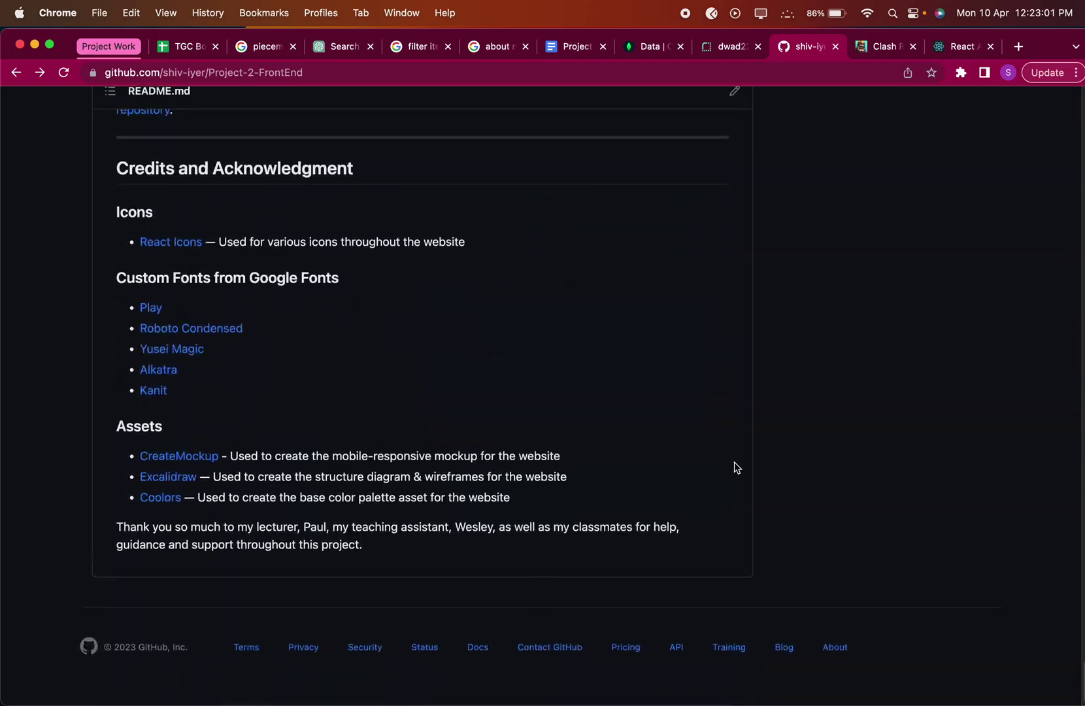
scroll(734, 462, up, 15)
scroll(734, 461, up, 20)
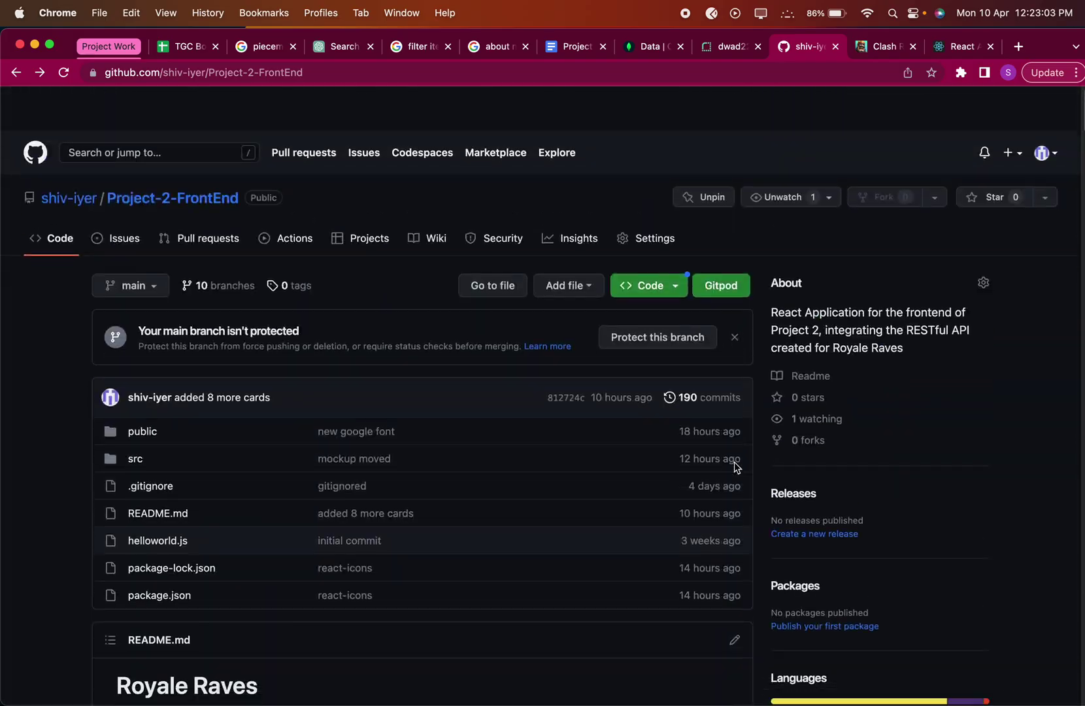
scroll(734, 462, down, 10)
scroll(734, 467, up, 2)
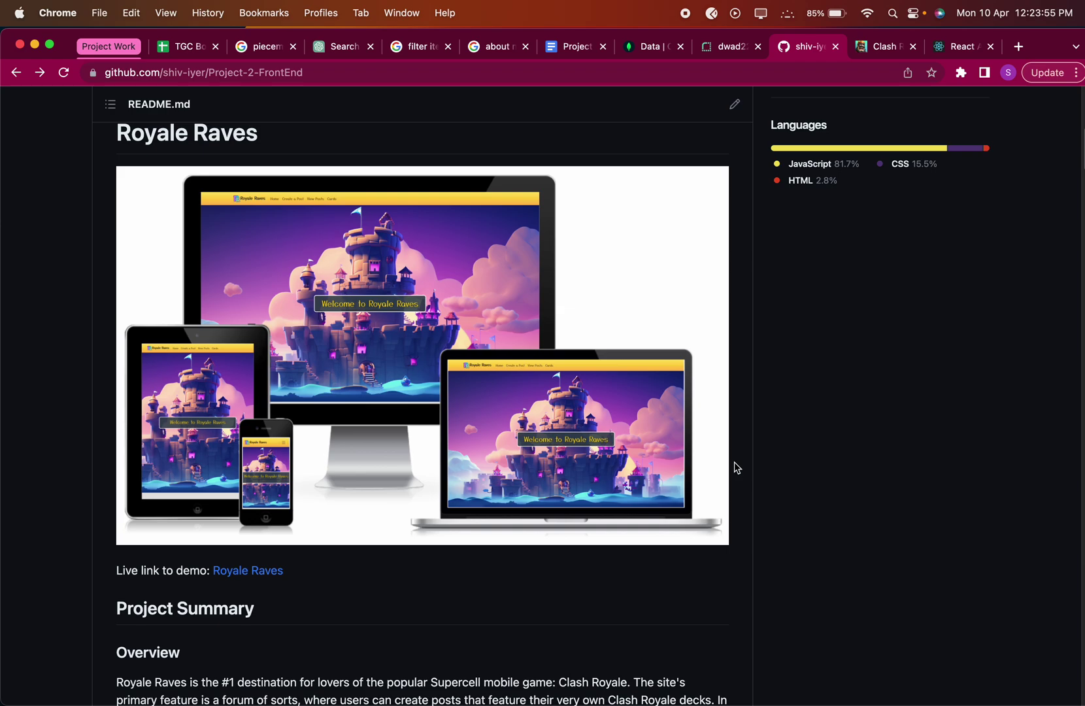
Bring up the TextEdit review notes and start a new 'Comments' line.
key(super+h)
click(325, 303)
key(Return)
text(Comments)
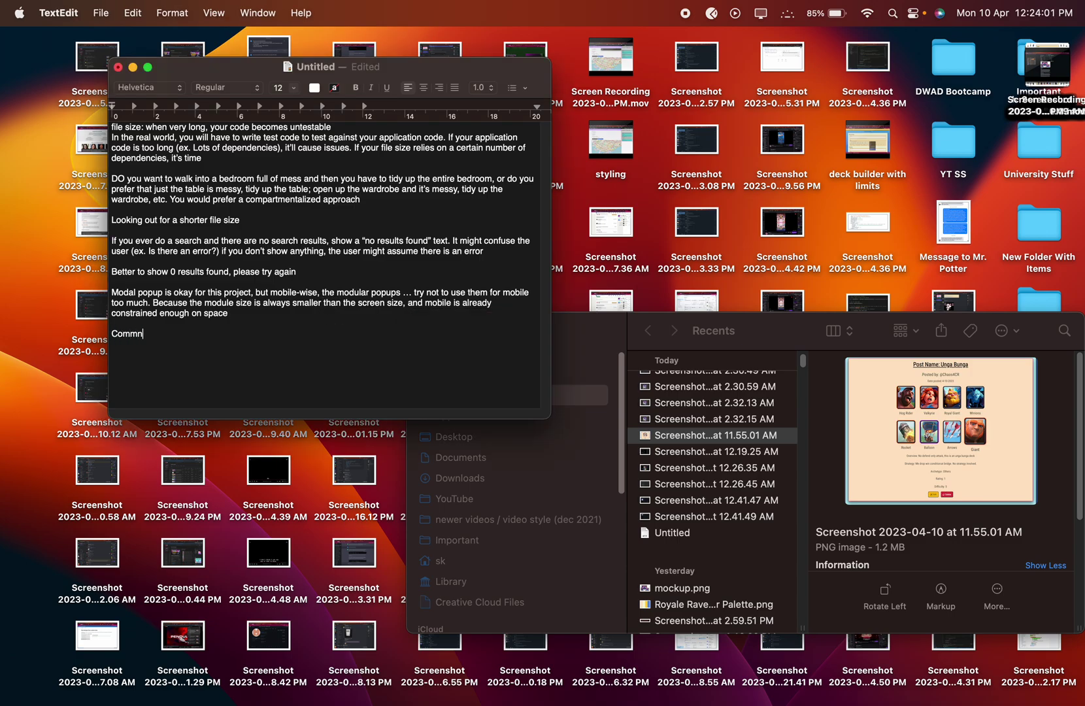
Close DevTools and the Update Post form, returning View All Posts to full desktop width.
key(Return)
key(super+Tab)
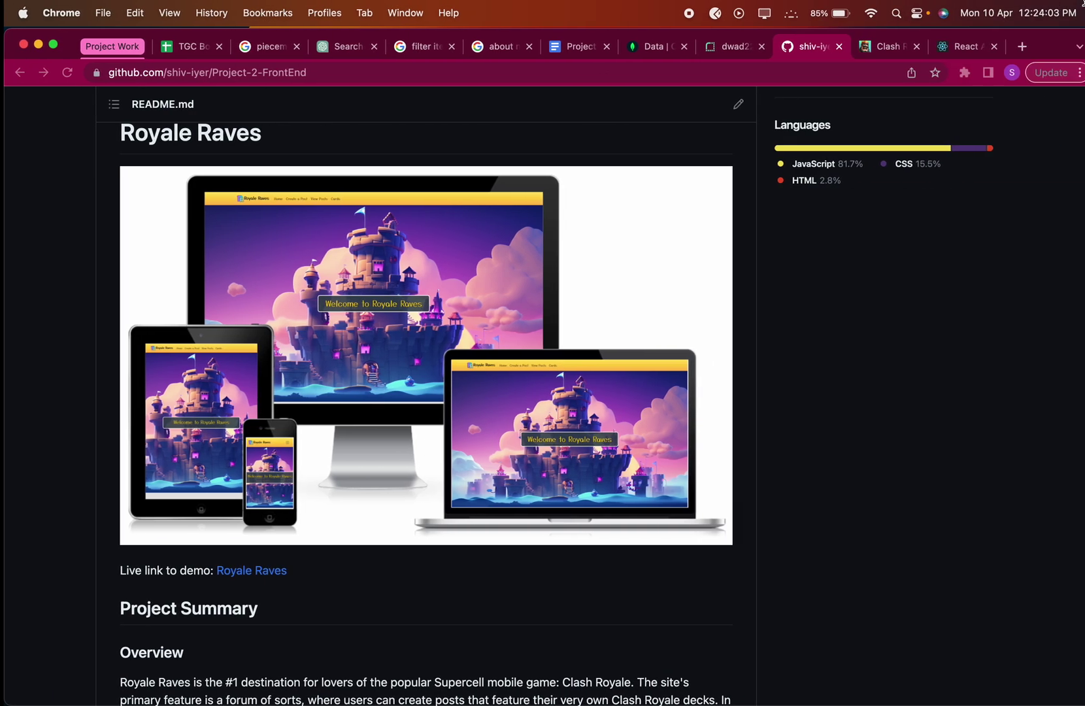
key(ctrl+Tab)
click(1081, 96)
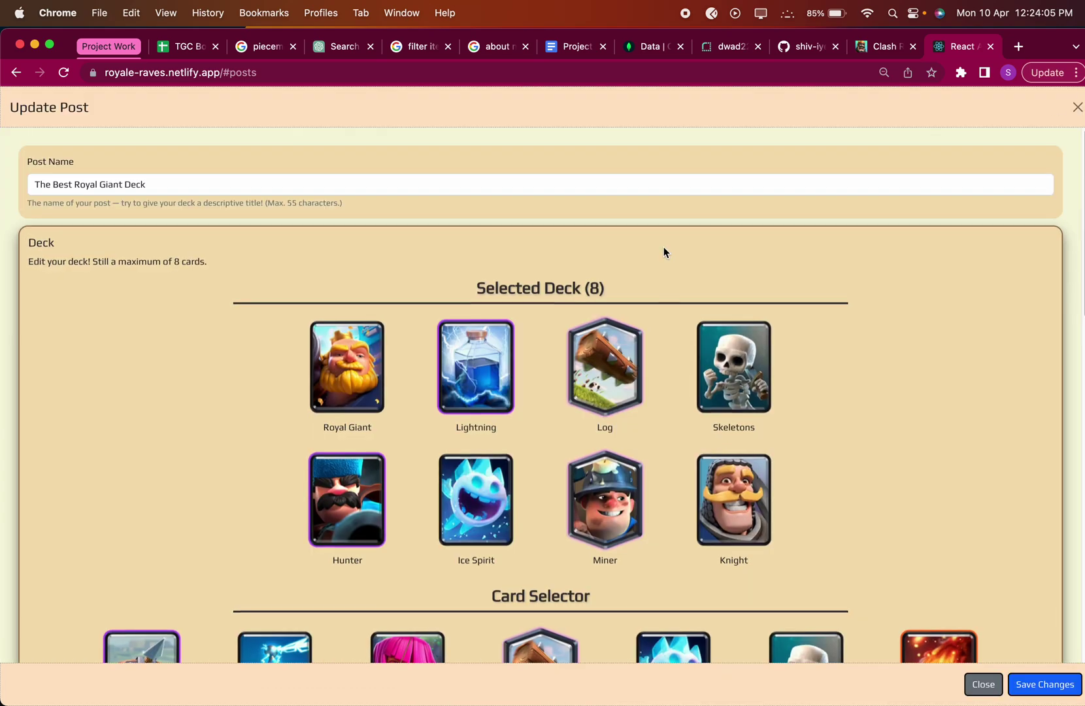
click(977, 685)
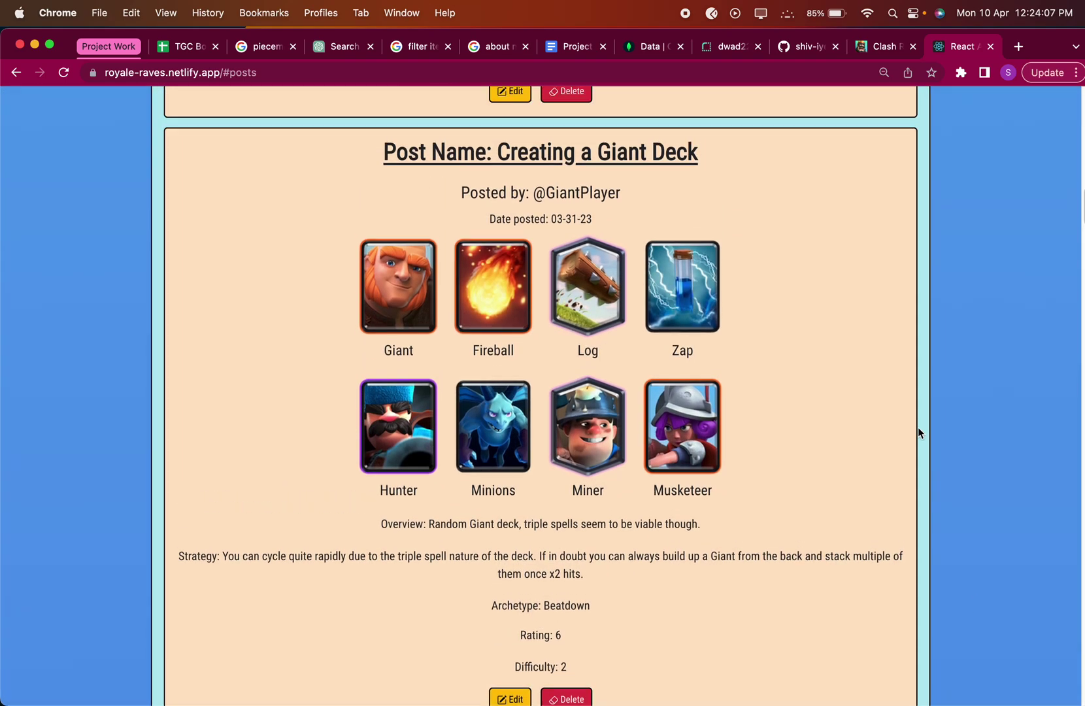
scroll(918, 427, up, 15)
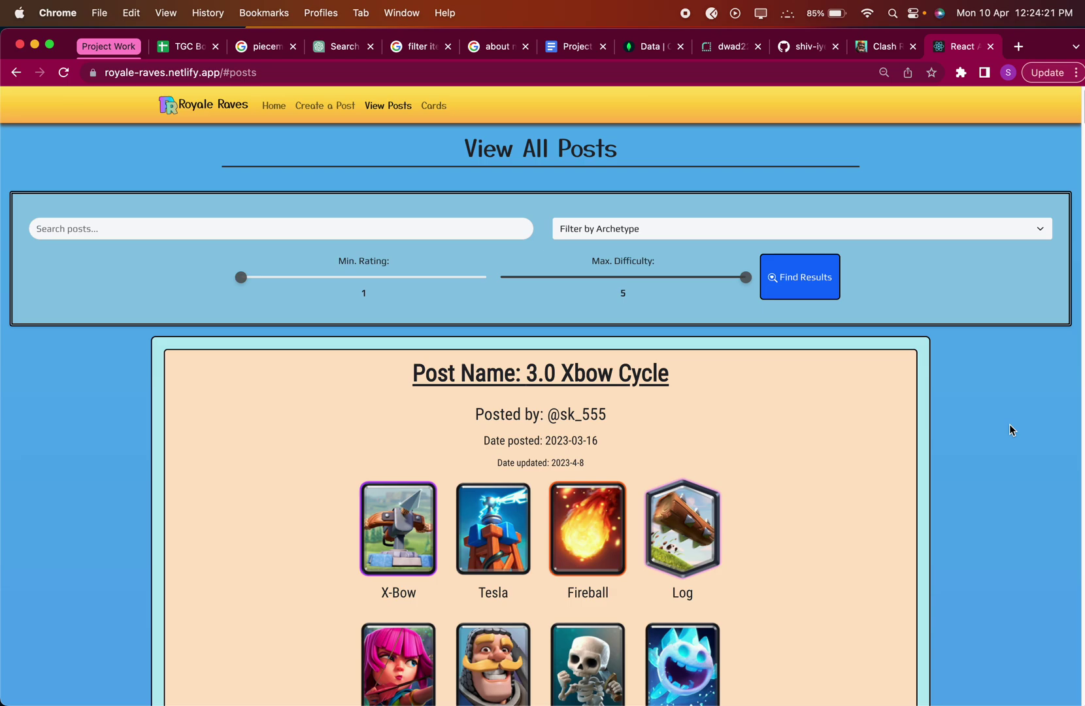
key(super+Tab)
Add 'Design fits the theme' under Comments in the TextEdit notes.
text(Design fits the t)
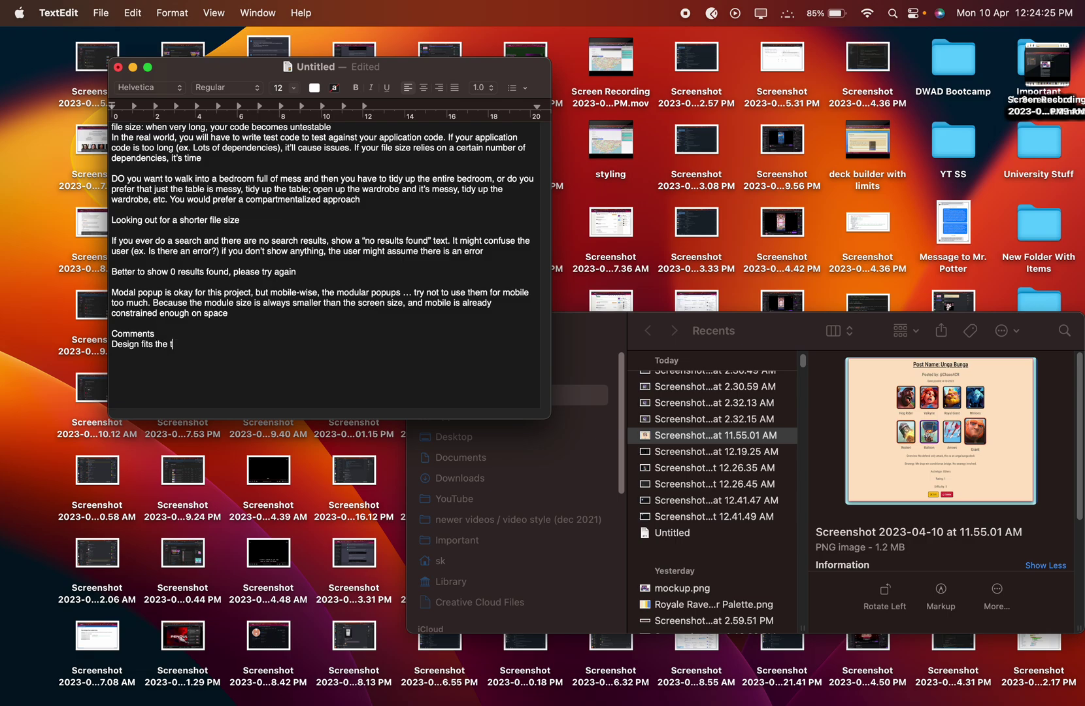
text(heme)
key(Return)
key(super+Tab)
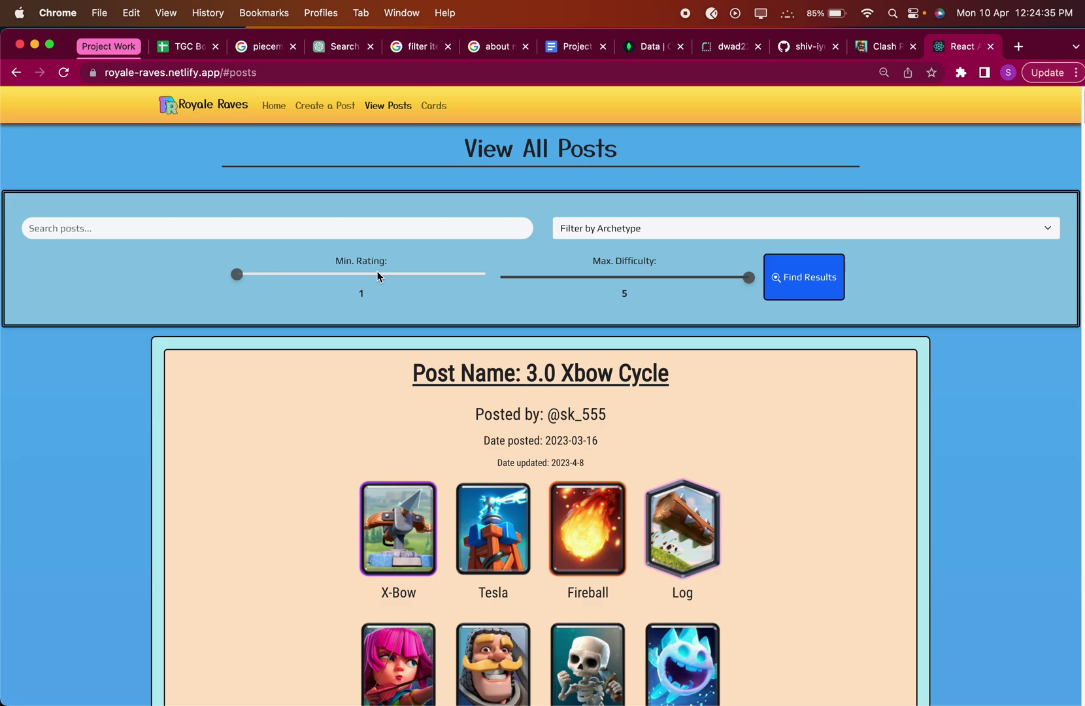
Filter posts by the Cycle archetype and scroll down to the New Meta Hog Rider Cycle post.
click(659, 231)
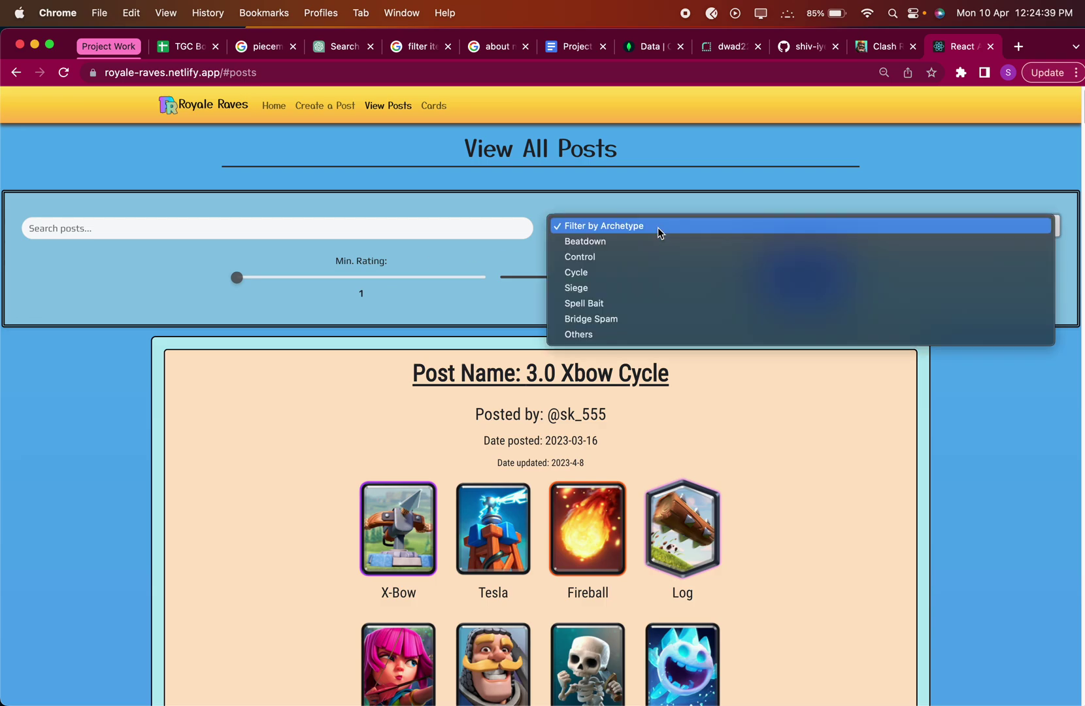
click(666, 276)
click(820, 305)
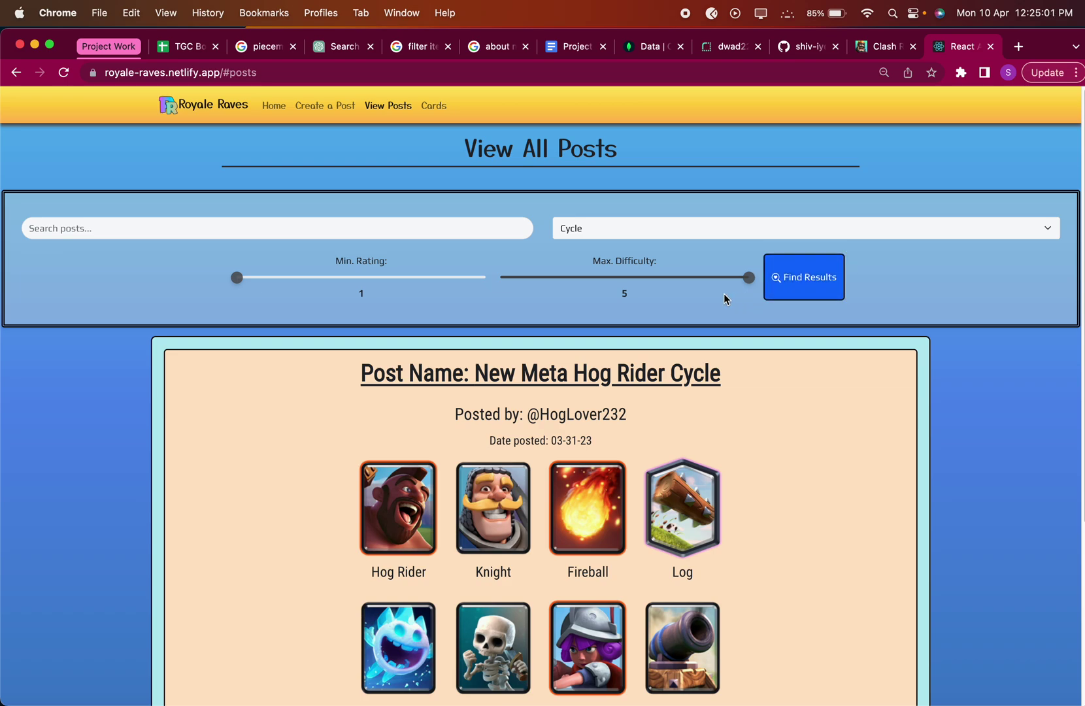
scroll(756, 540, down, 5)
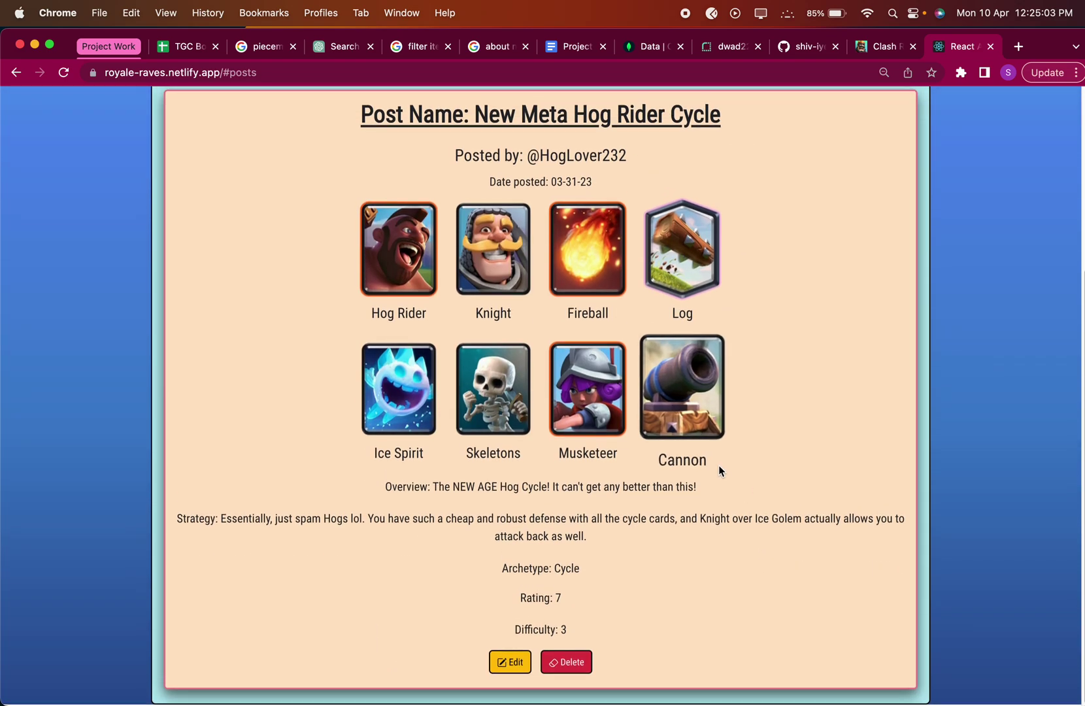
key(ctrl+Left)
Note that animations are okay for a game-related context, though that doesn't mean they always work.
text(Animations ar)
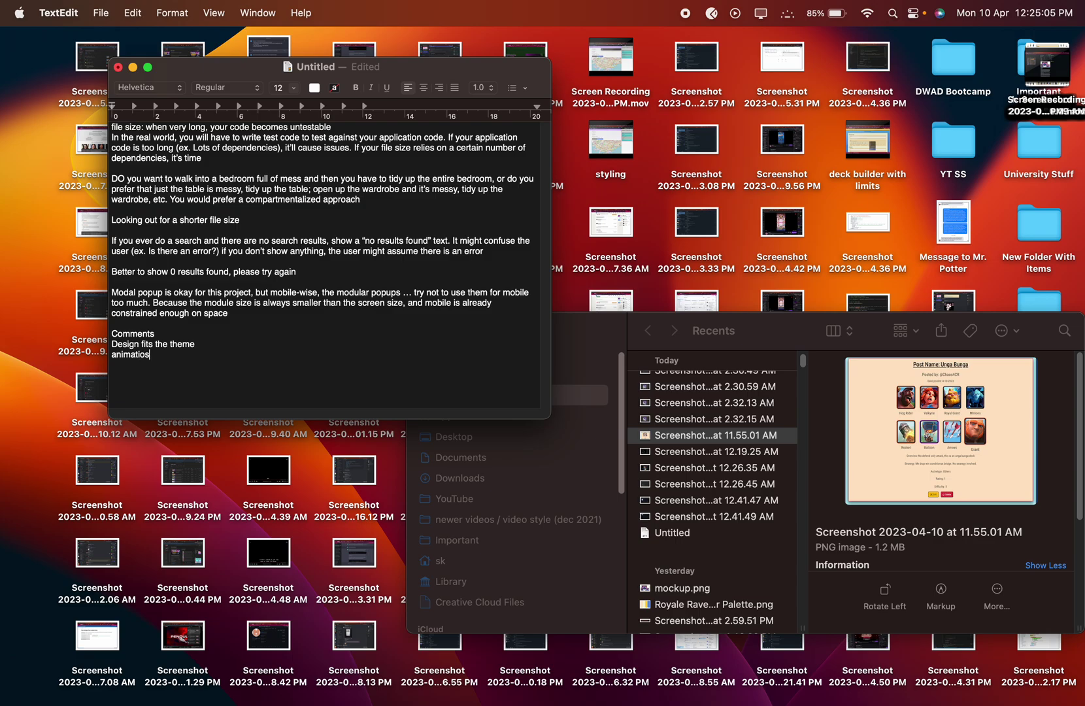
text(e okay for a game-rel)
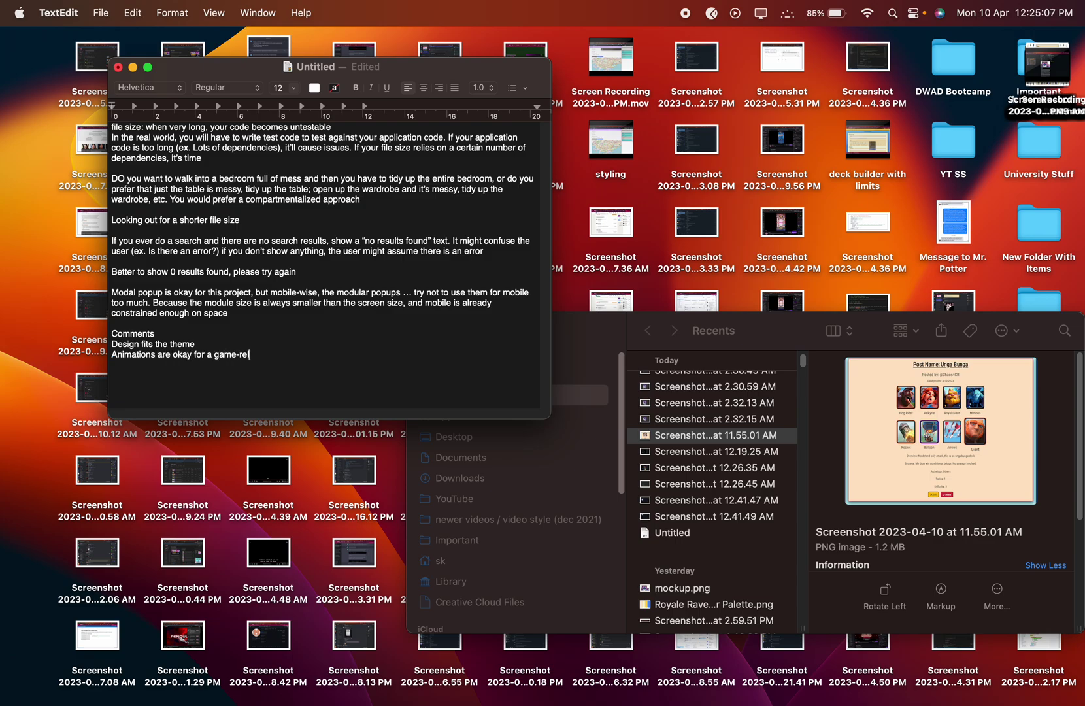
text(ated context (good touch, but doe)
text(sn't mean it works for ALL c)
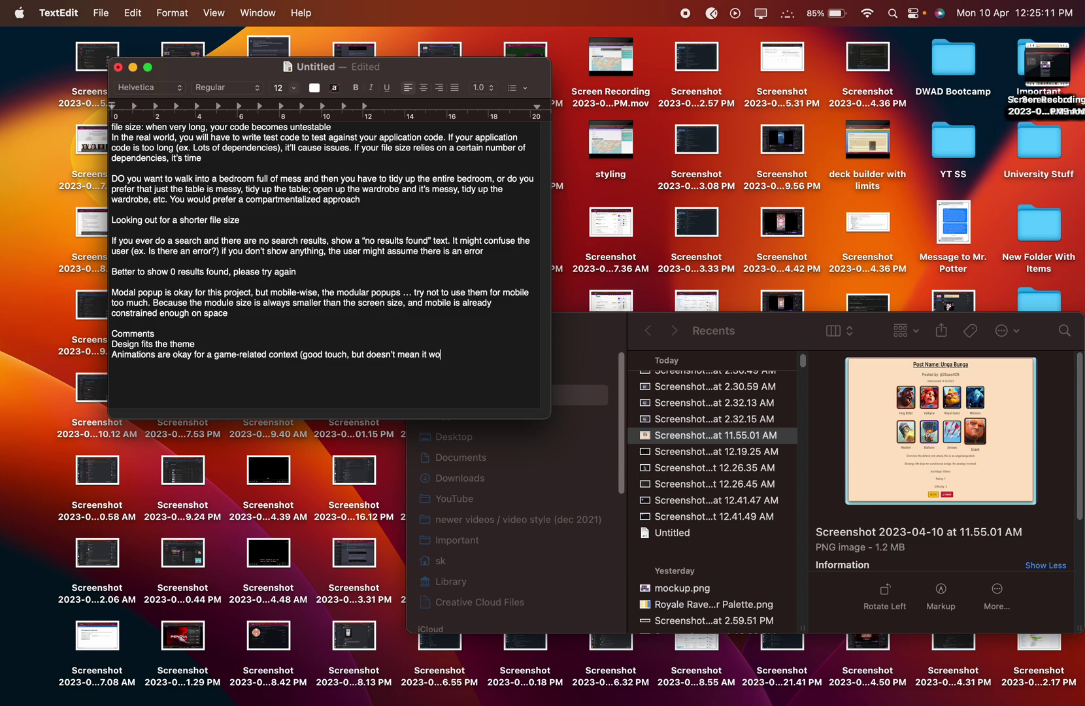
text(ontexts)
key(ctrl+Right)
scroll(693, 392, down, 5)
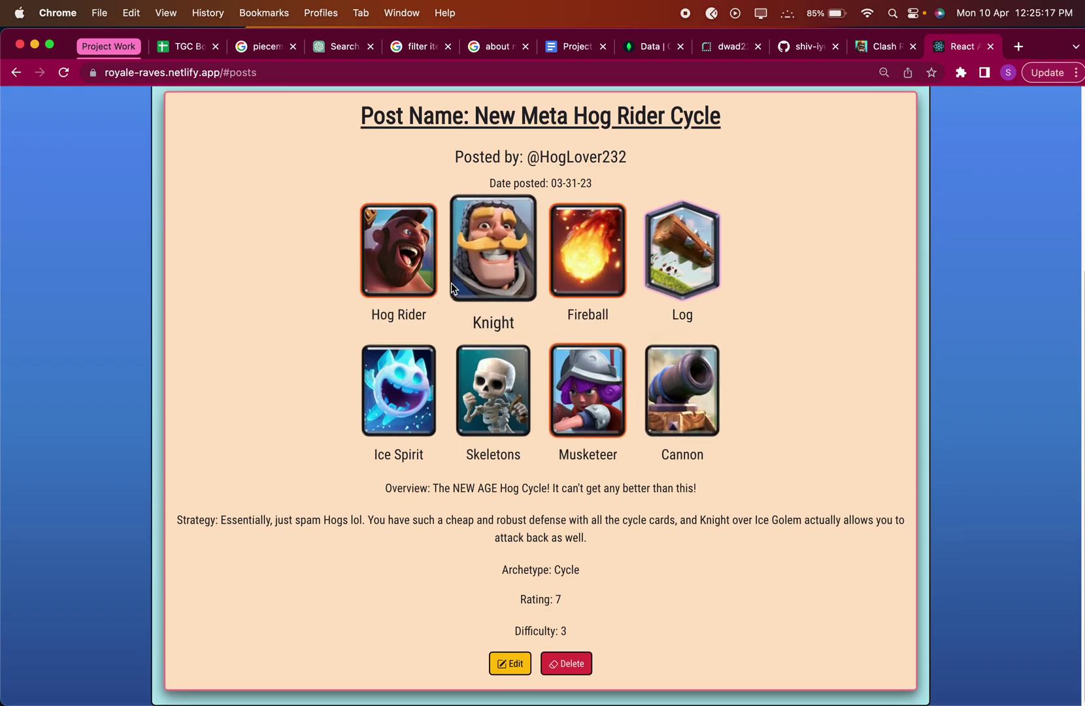
Open Create a Post and scroll through the card selector grid down to Valkyrie.
scroll(528, 177, up, 4)
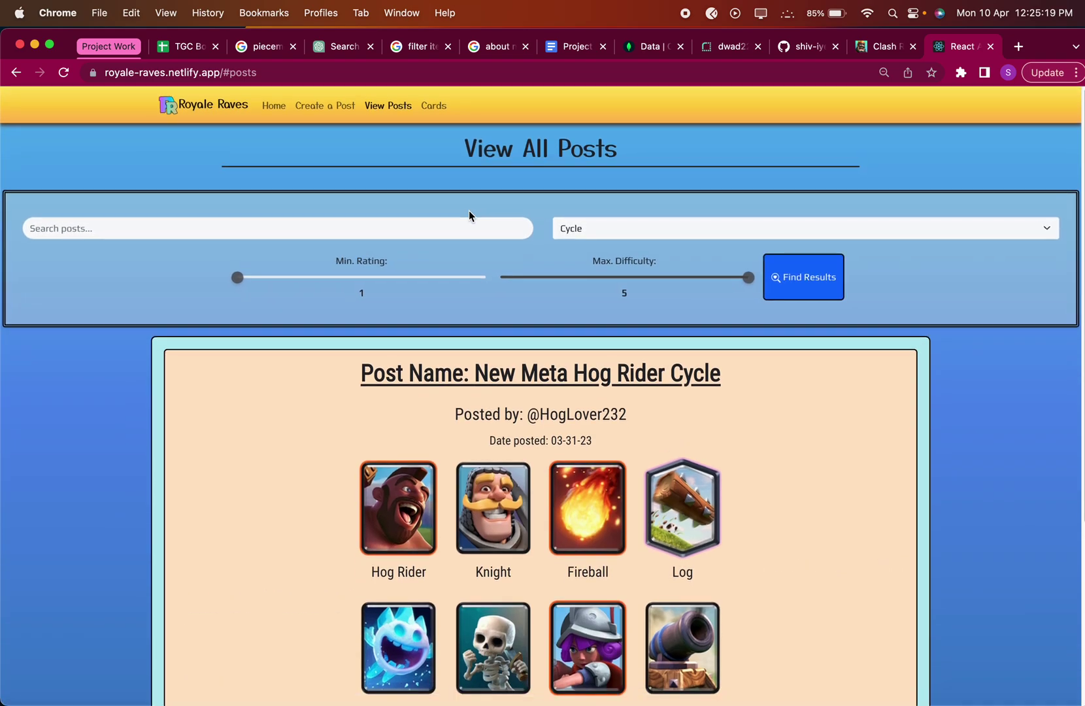
click(323, 106)
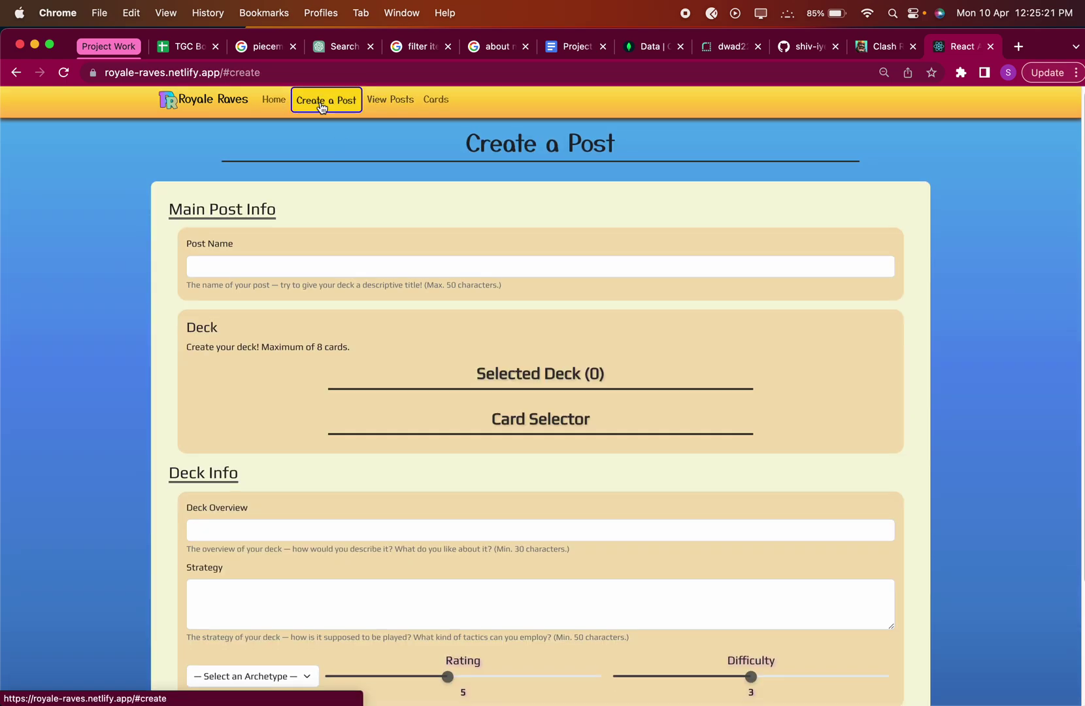
scroll(935, 503, down, 3)
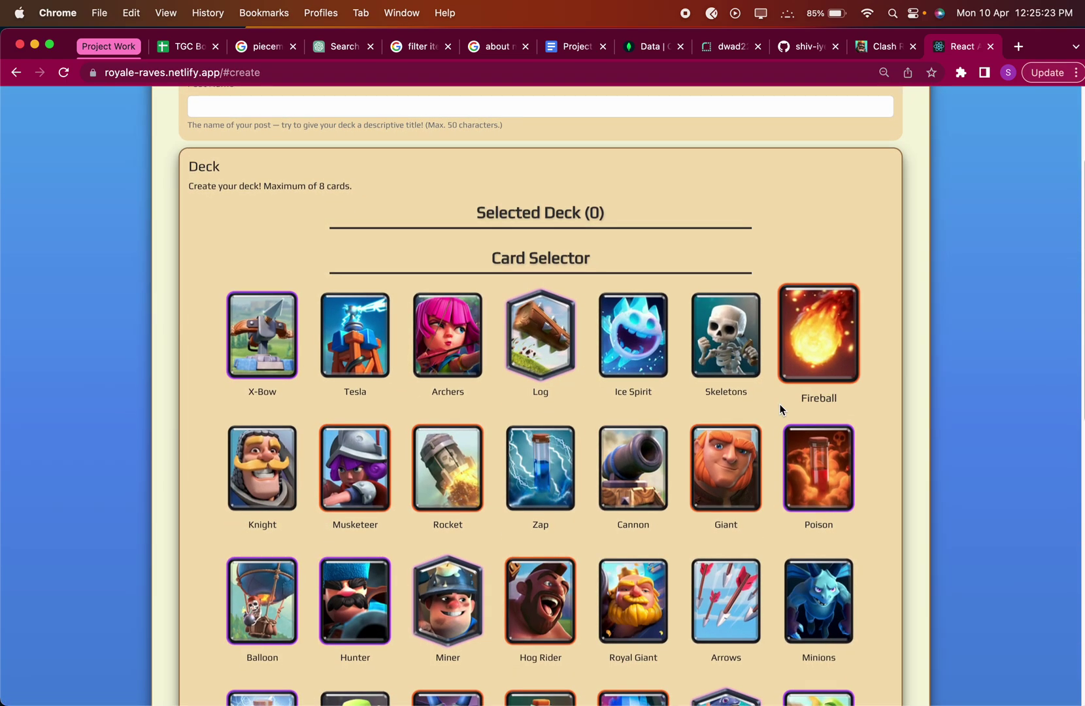
scroll(678, 384, down, 3)
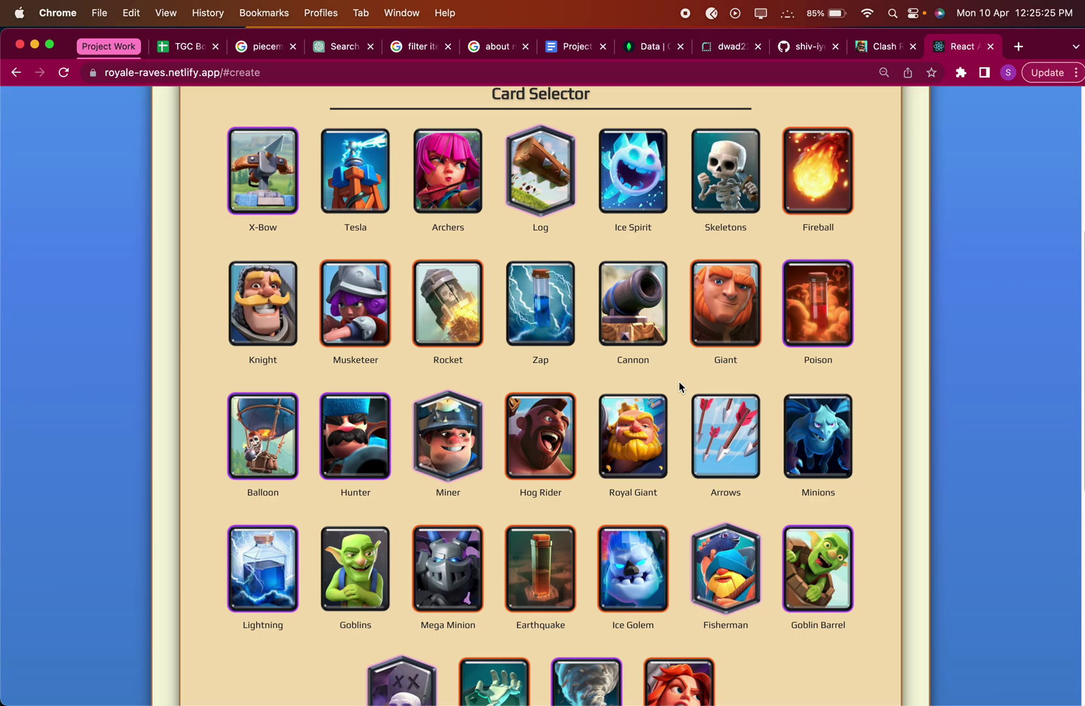
scroll(679, 381, down, 4)
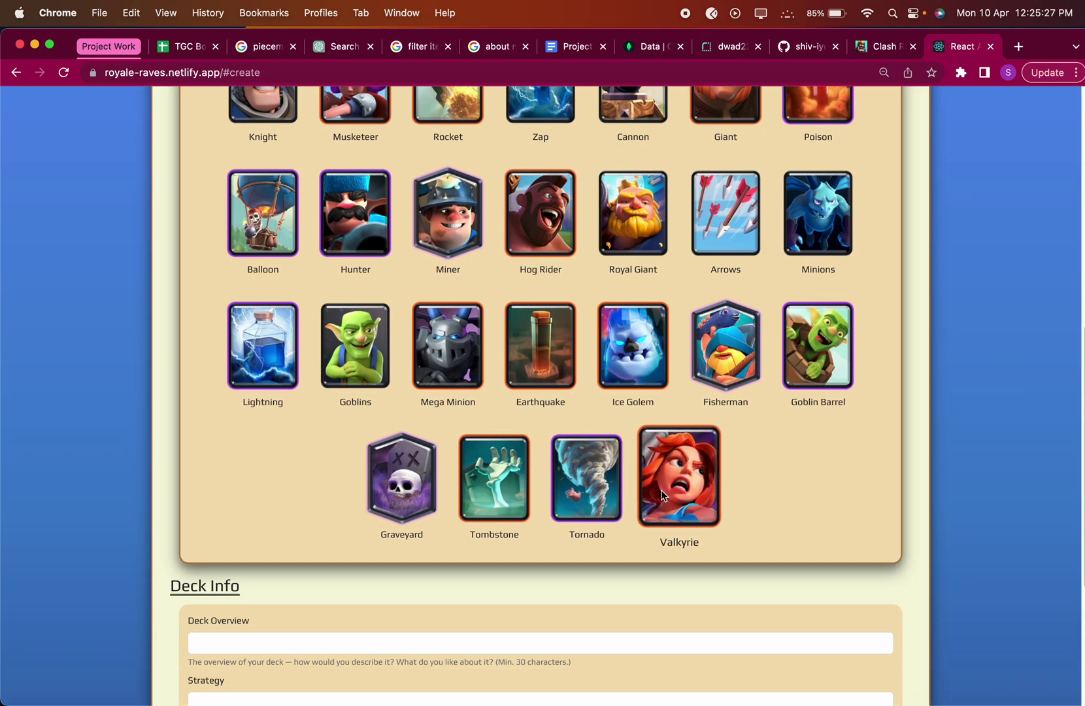
Add the comment 'Animations are good for this context, game, makes it more engaging and interactive'.
key(ctrl+Left)
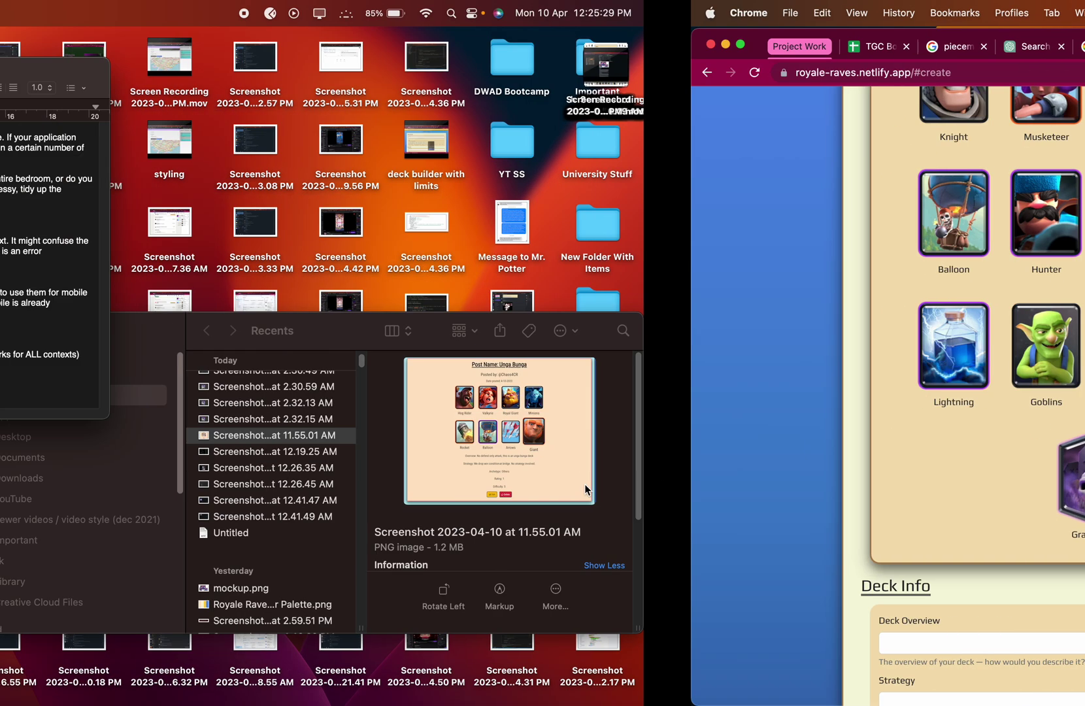
text(A)
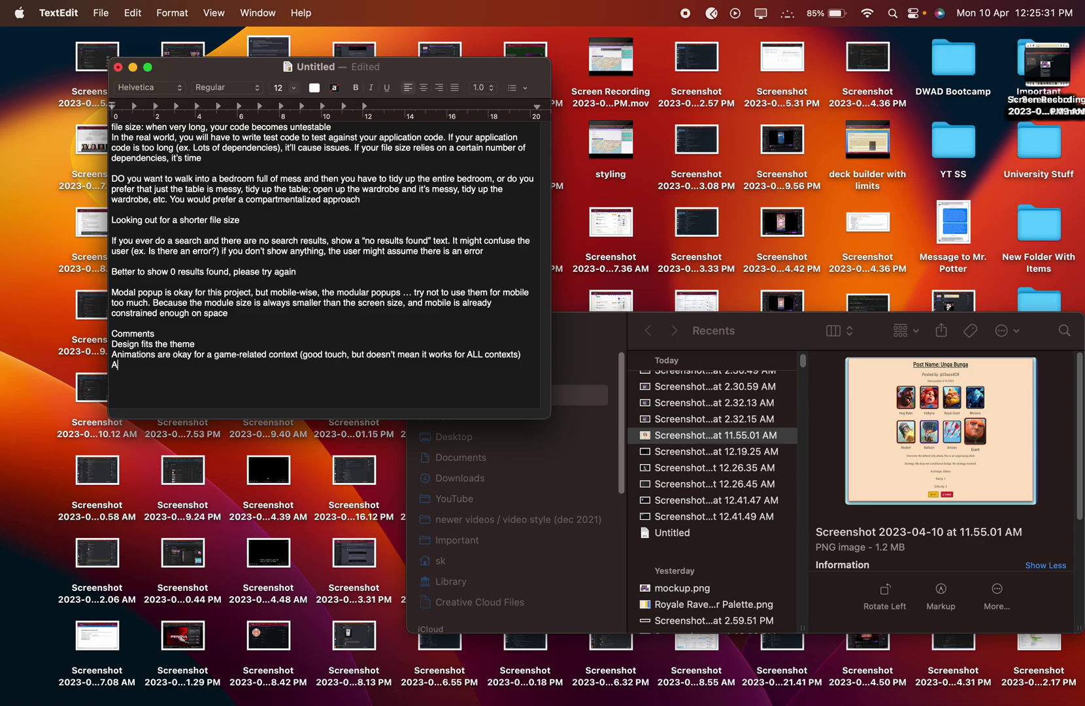
text(nimations are good for this context, game, m)
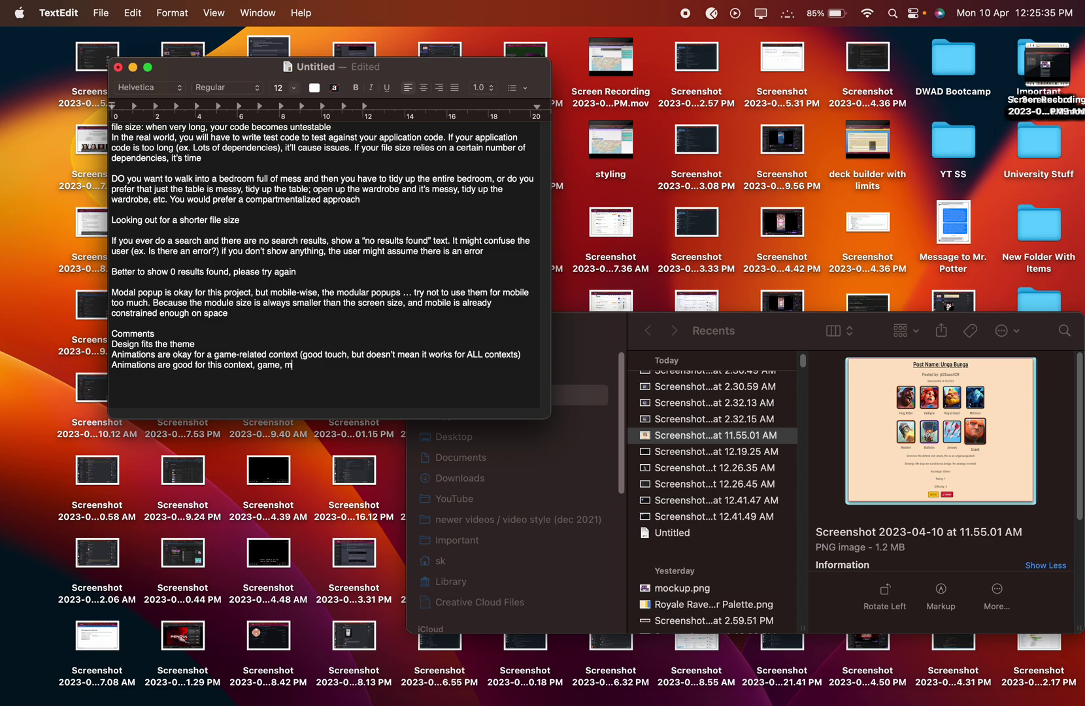
text(akes it more engaging and intera)
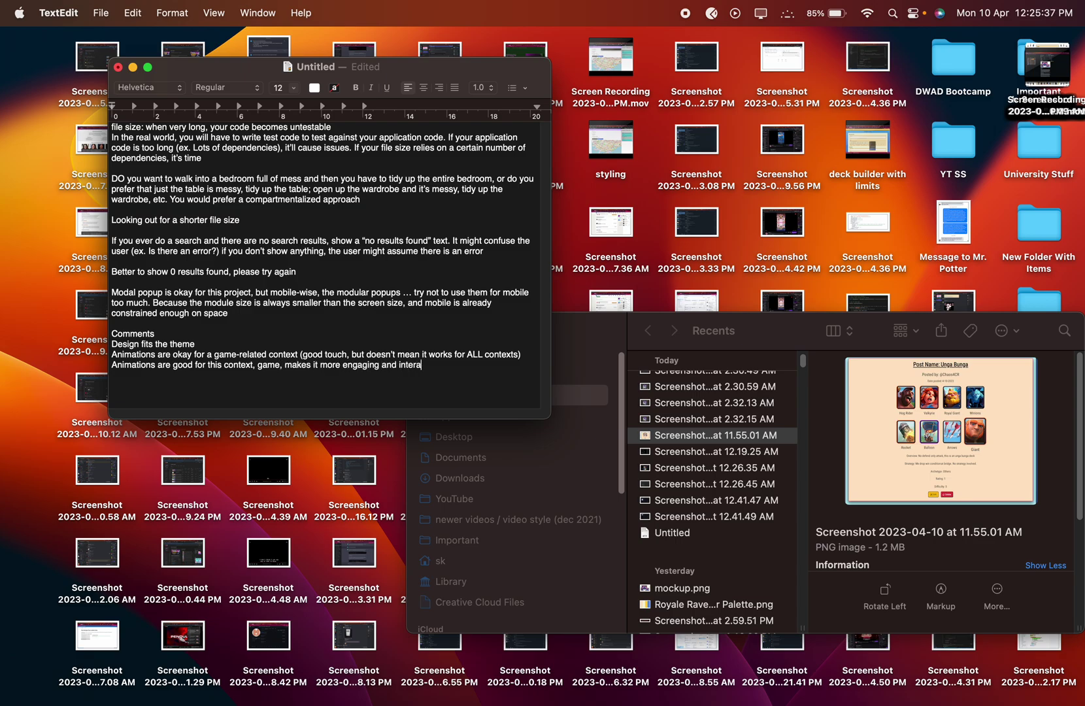
text(ctive)
key(Return)
Start a 'Suggestion' heading on a new line in the notes.
text(Suggestion)
key(Return)
key(super+Tab)
scroll(481, 347, up, 10)
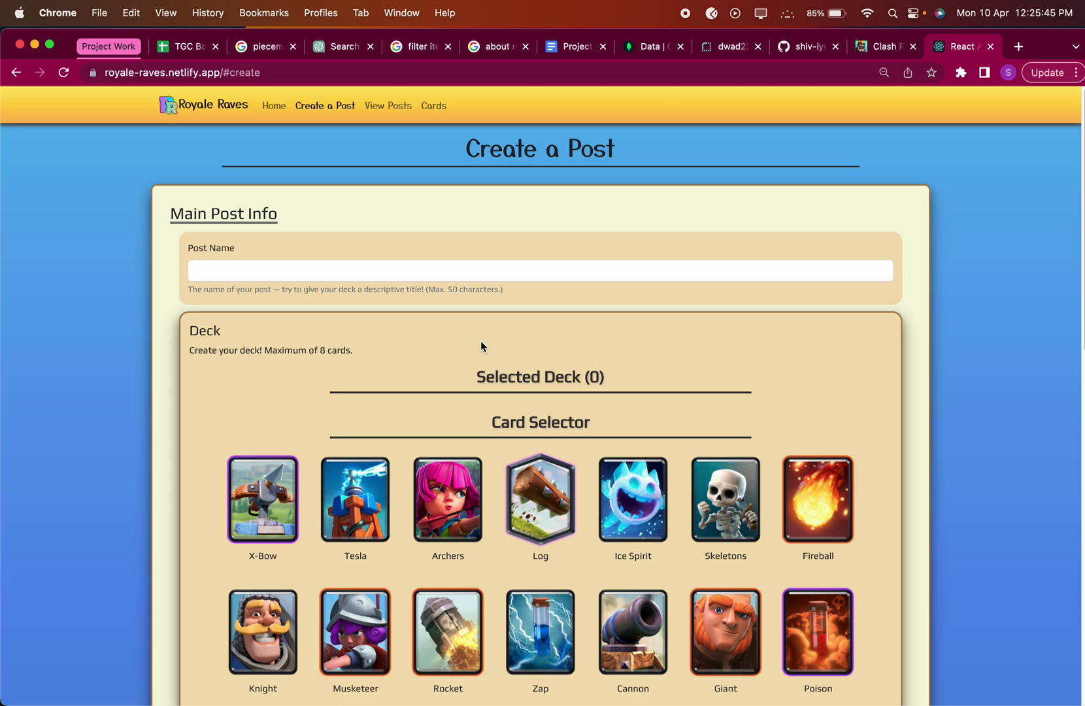
scroll(482, 346, down, 5)
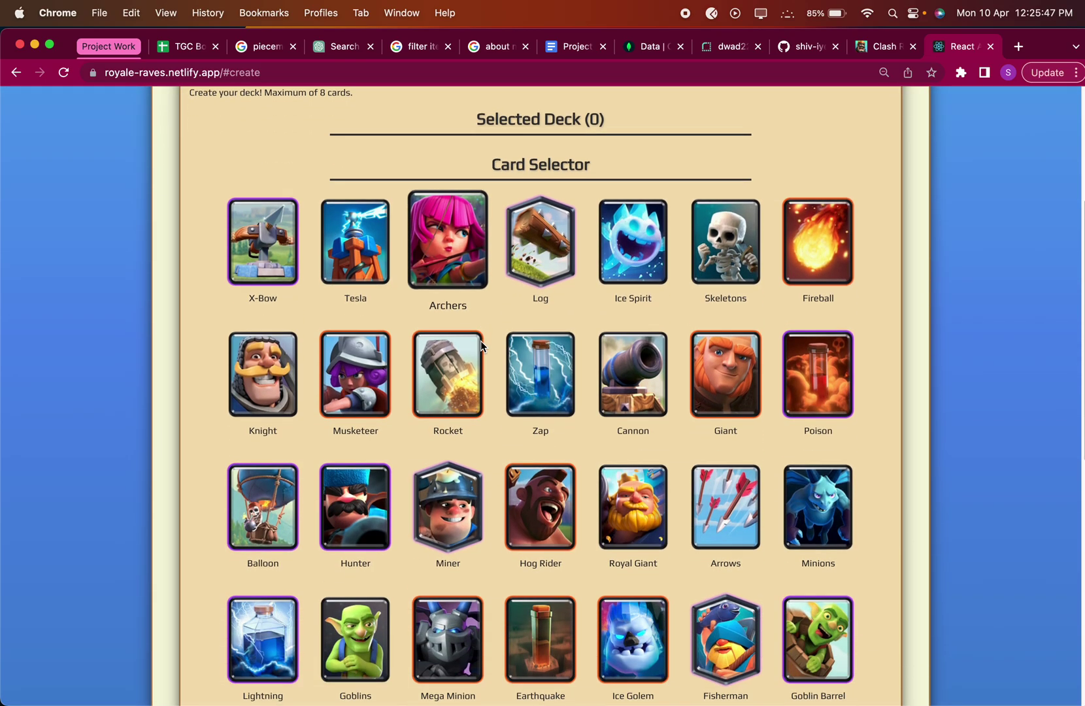
scroll(482, 341, up, 4)
scroll(482, 341, down, 5)
scroll(481, 340, up, 5)
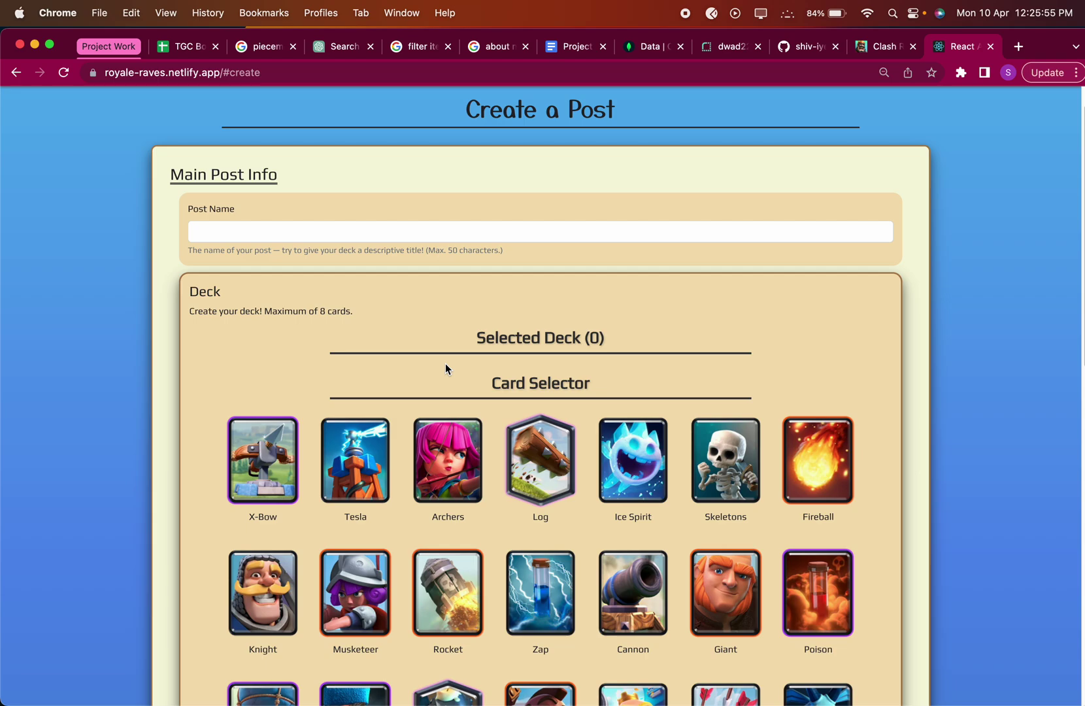
key(ctrl+Left)
Suggest a two-column desktop layout (deck cards vs. all choices) and add 'Avoid scrolling' under Suggestion.
text(desktop: one col)
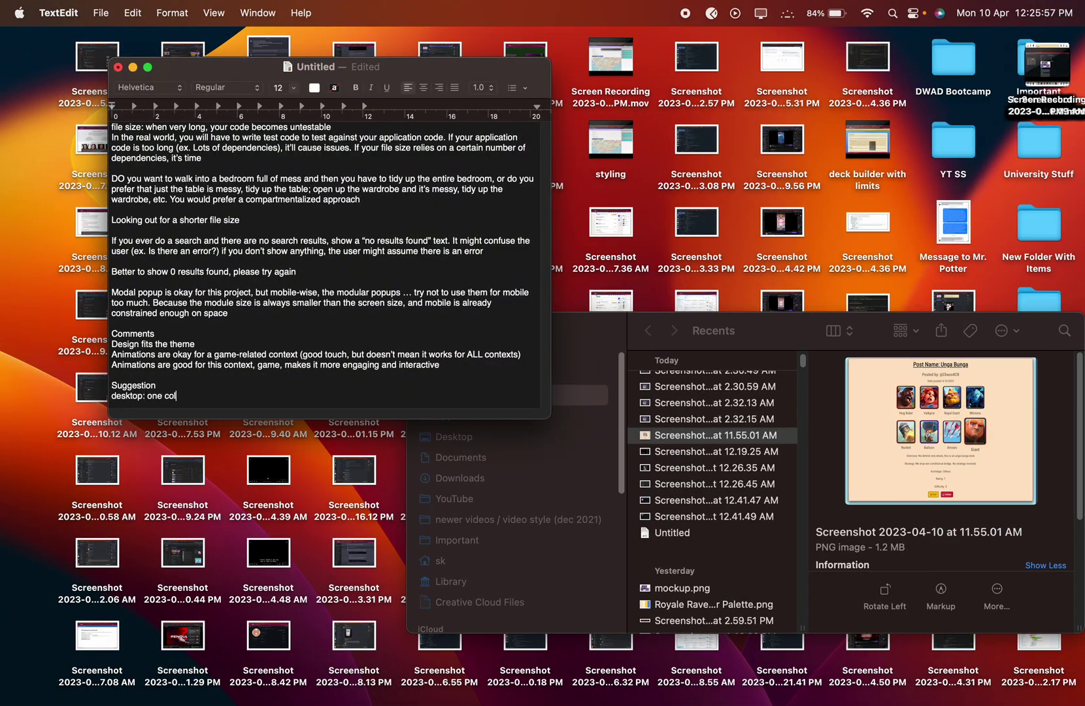
text(umn to show deck cards, one column to show all )
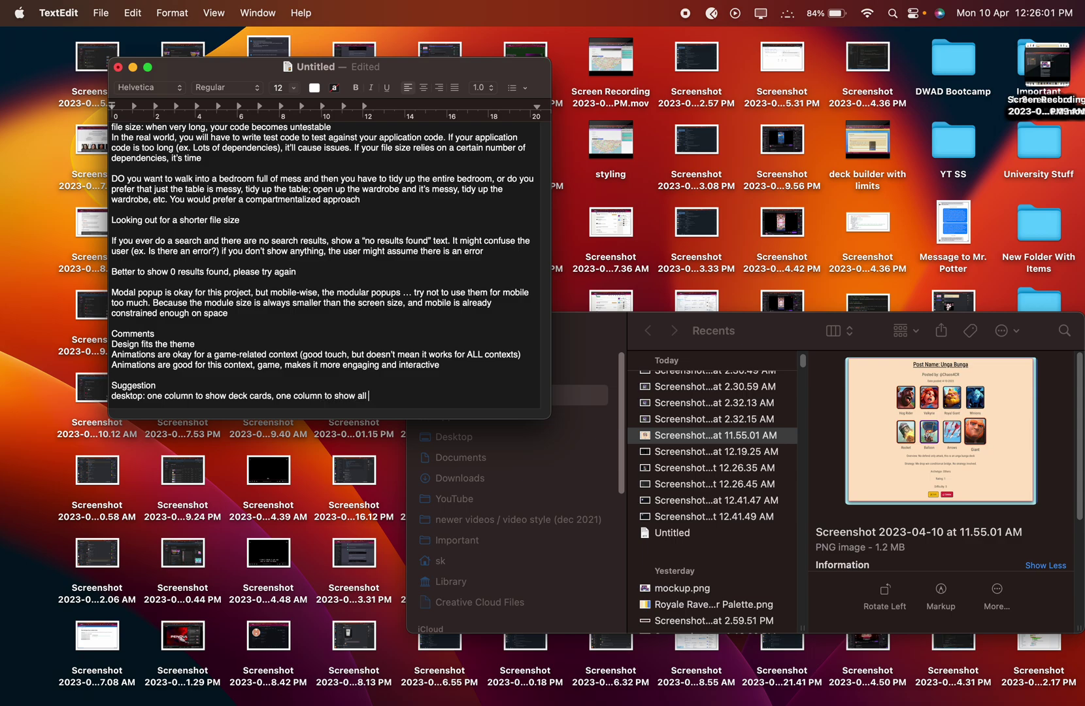
text(the possible choices (overflow, scroll etc.)
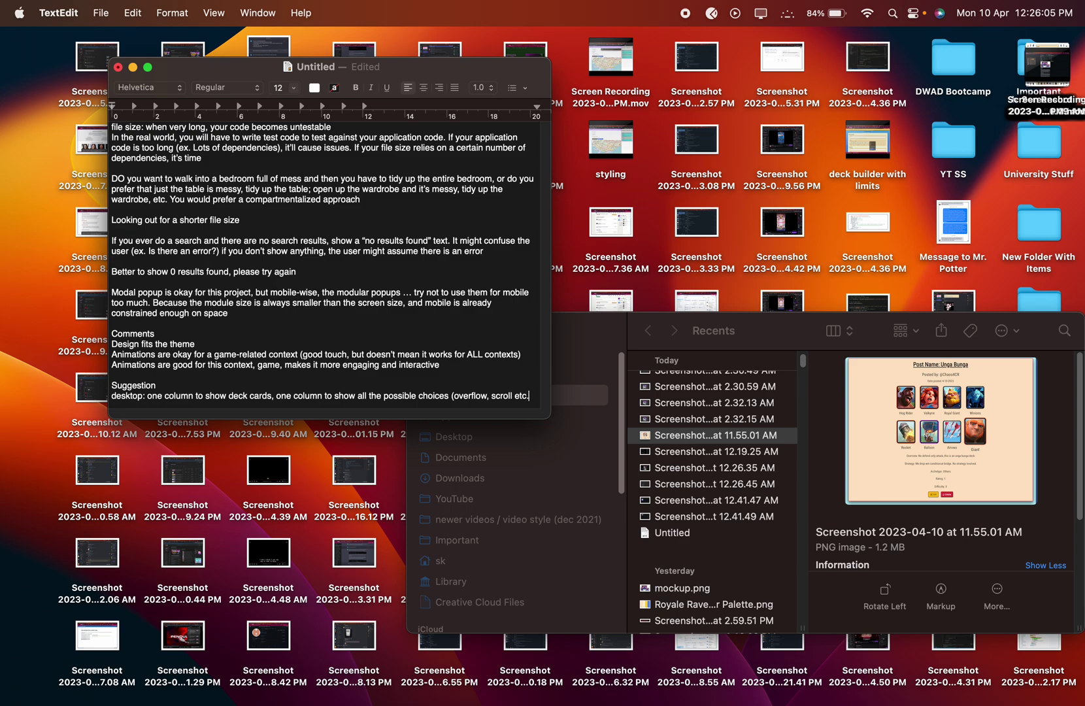
text())
click(157, 386)
key(Return)
text(Avoid scrol)
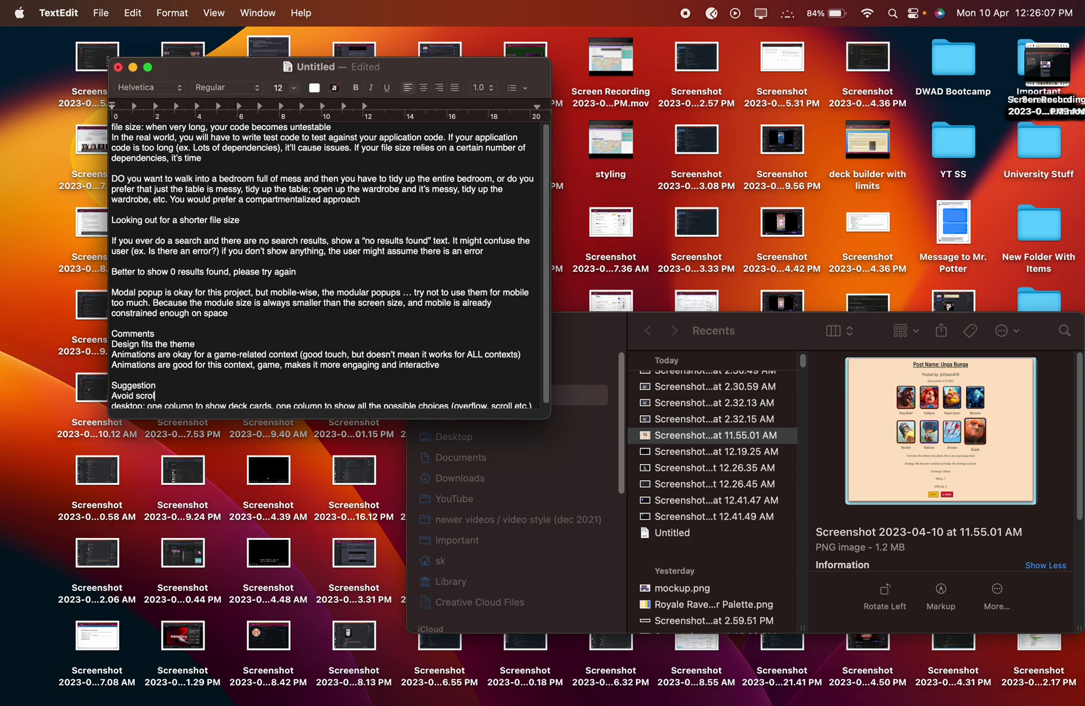
text(ling)
key(super+Tab)
Inspect the page and emulate a Samsung Galaxy S8+ screen to check the card selector.
right_click(467, 342)
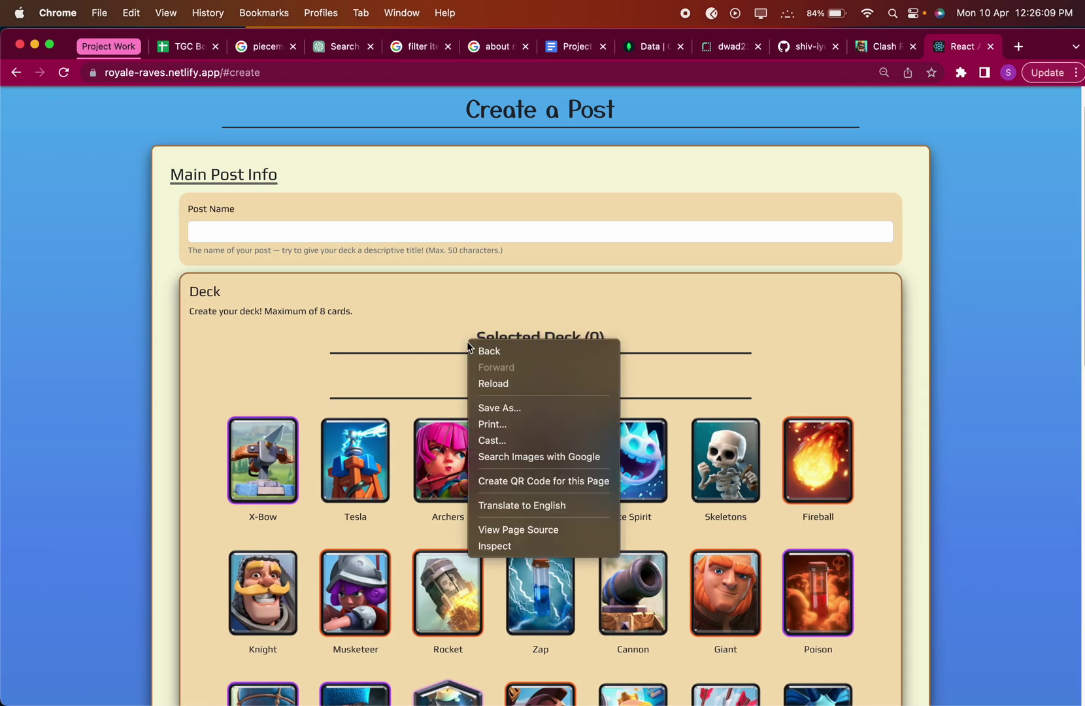
click(516, 547)
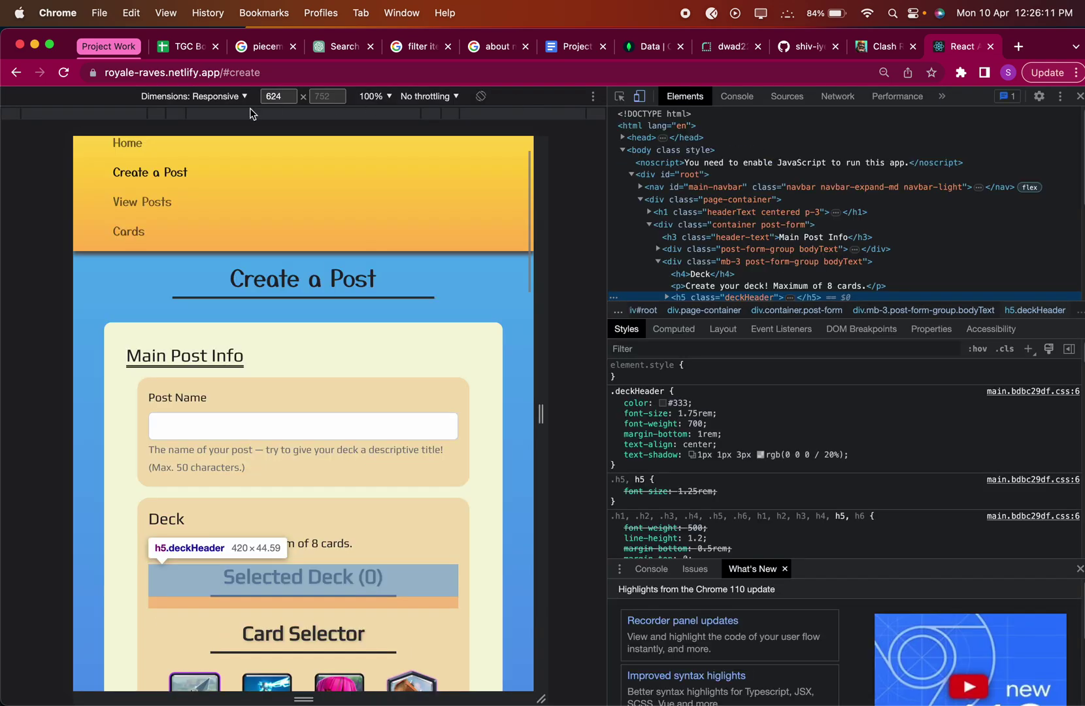
scroll(303, 412, down, 10)
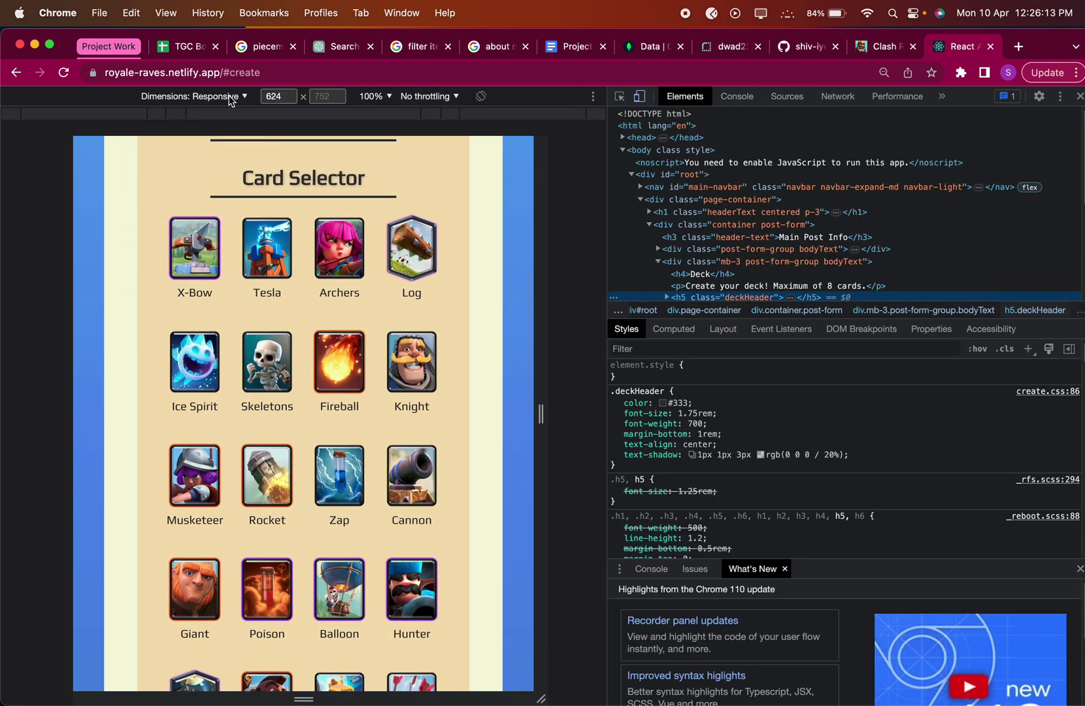
click(230, 99)
click(234, 201)
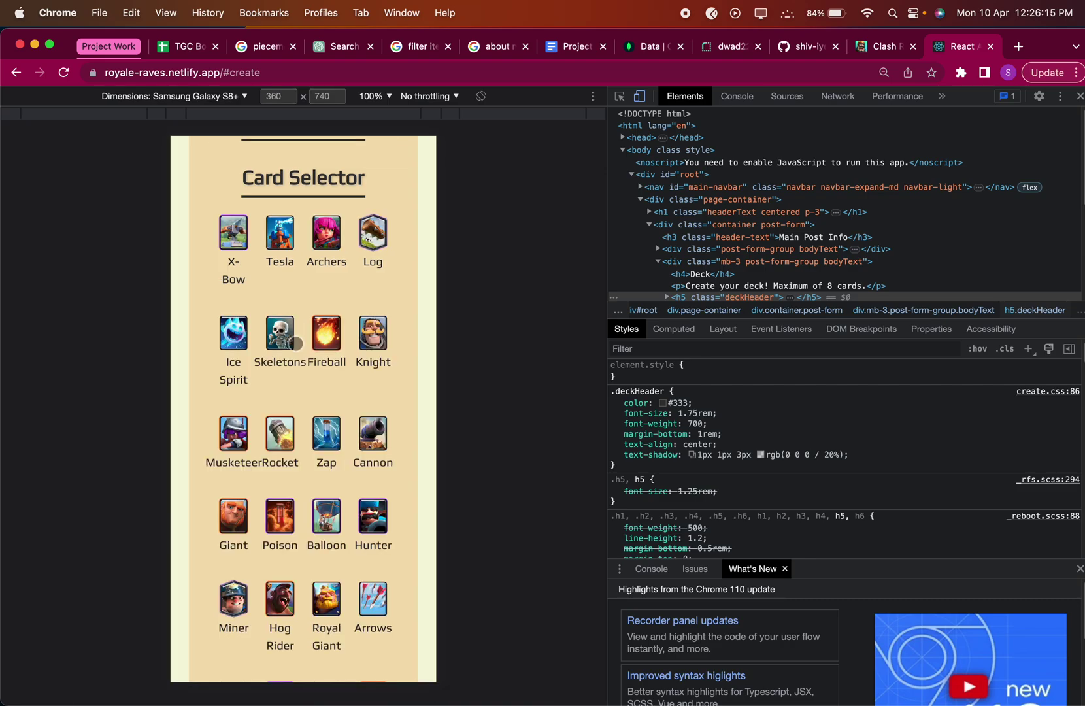
scroll(296, 344, up, 3)
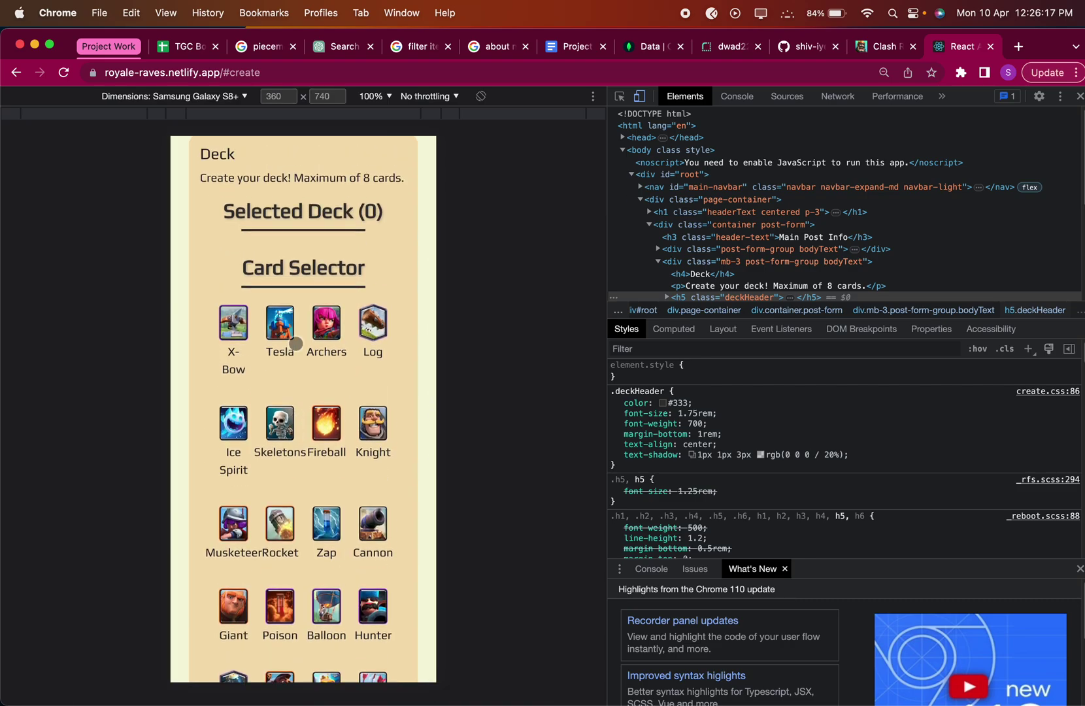
scroll(297, 343, down, 7)
scroll(296, 343, up, 2)
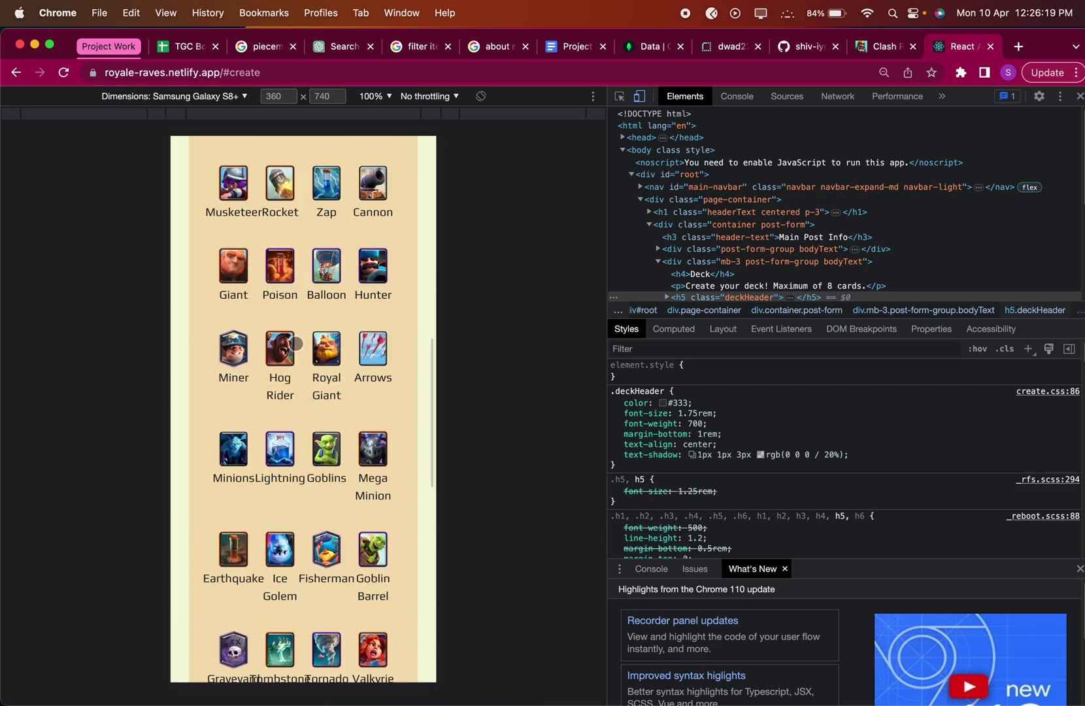
key(super+Tab)
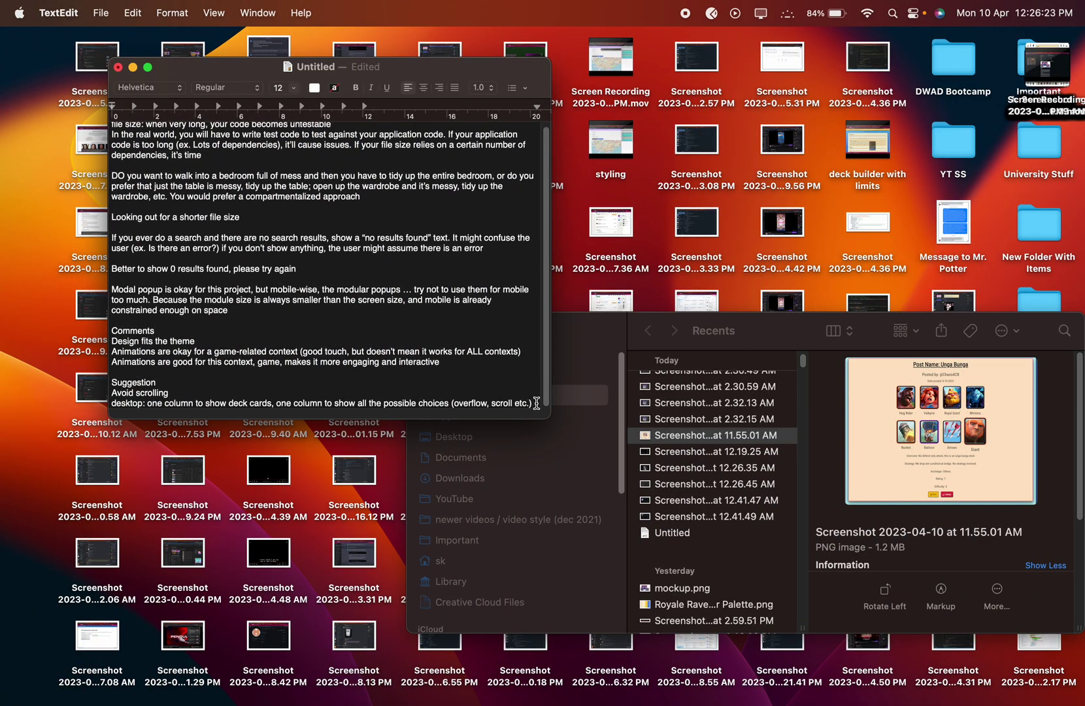
Suggest keeping the 8 selected cards fixed on mobile, and note avoiding scrolling isn't easy.
key(Return)
text(mobile: )
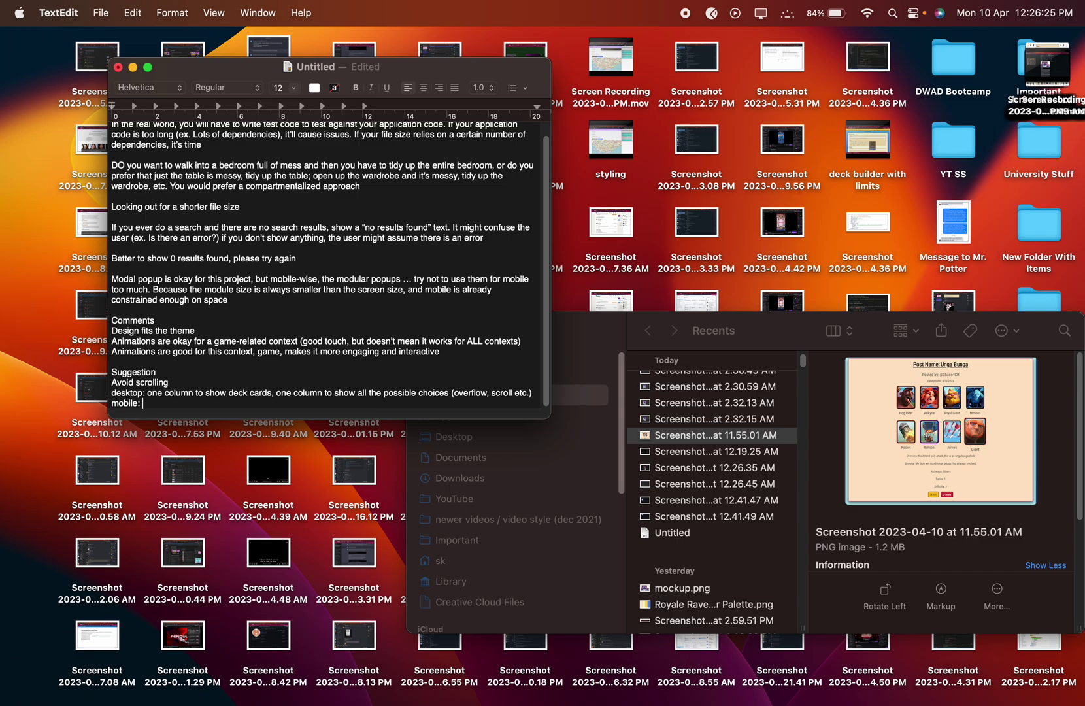
text(keep the selection of 8 cards fixed)
click(201, 384)
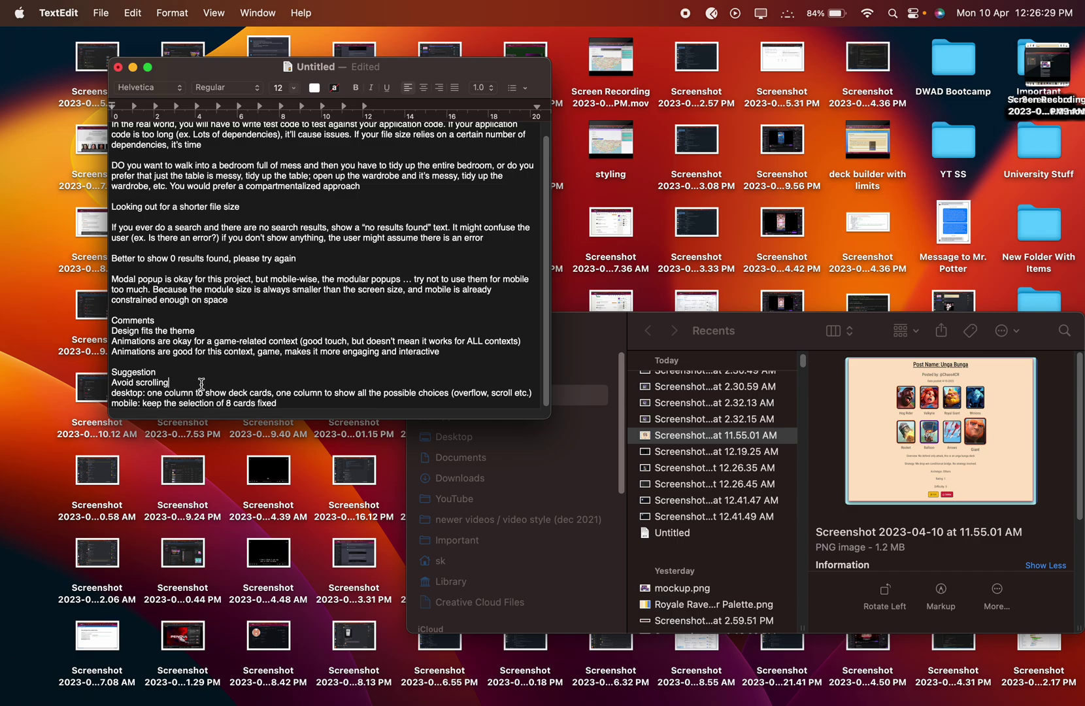
text(, but not an easy problem to solve)
click(285, 404)
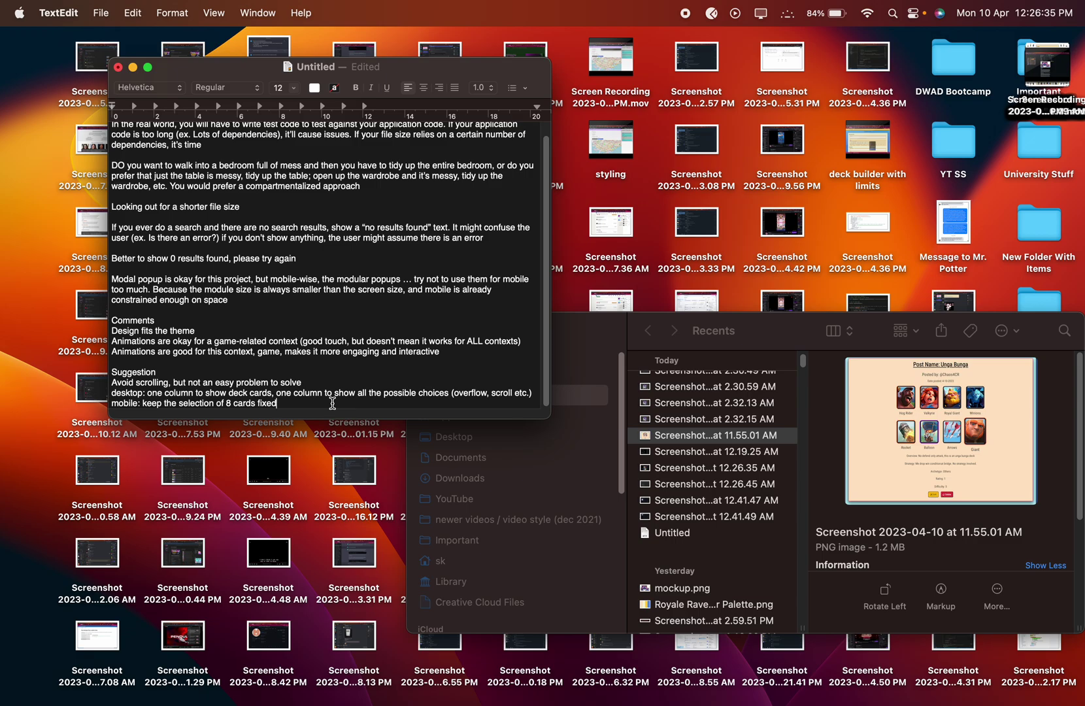
text(, and for the selection)
Raise the new post's Rating slider from 5 to 7 in the mobile preview.
key(super+Tab)
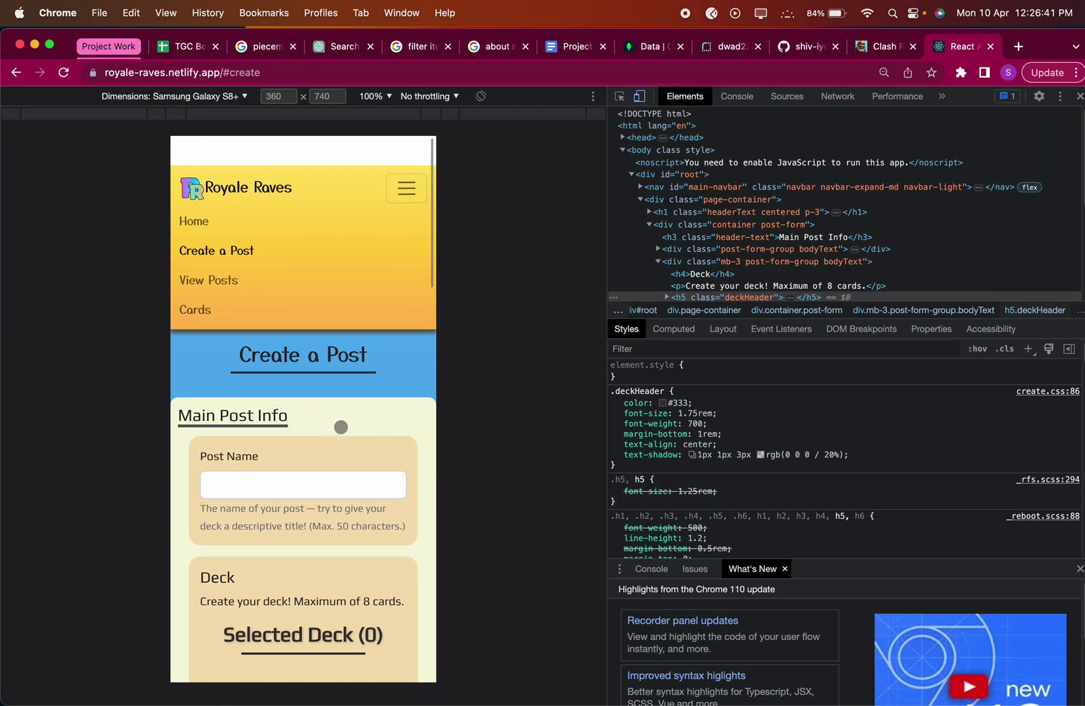
scroll(340, 427, down, 10)
scroll(340, 426, up, 1)
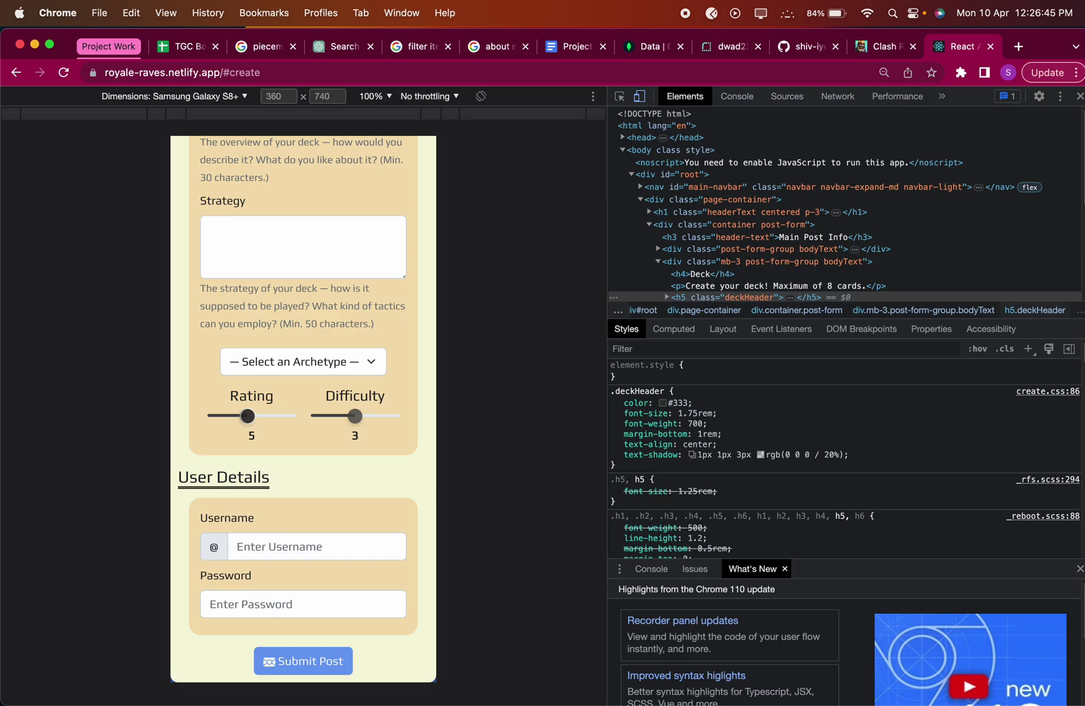
drag(248, 416, 267, 430)
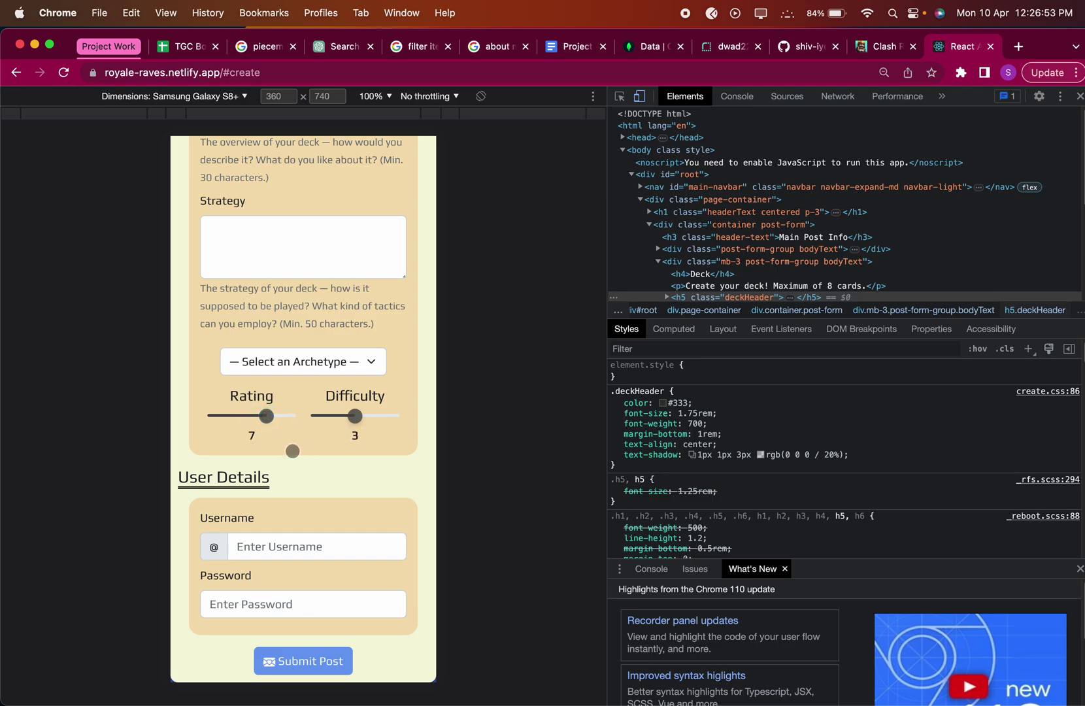